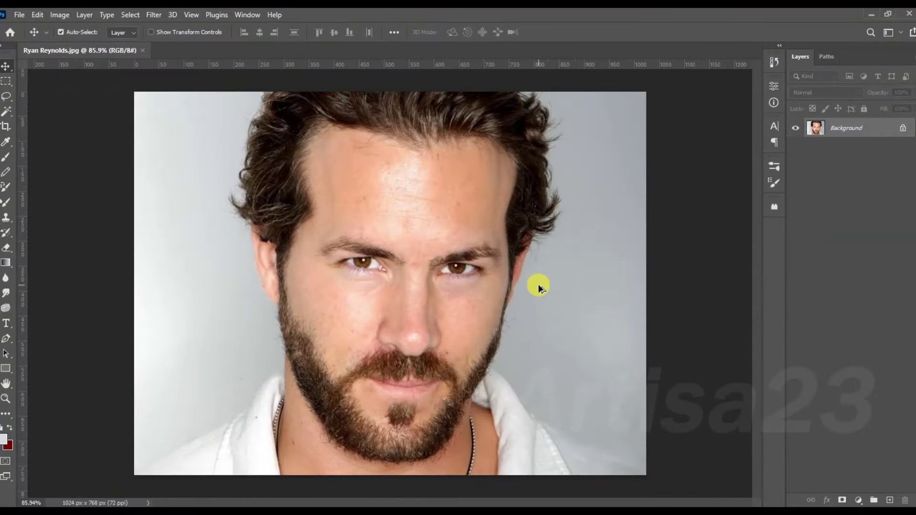
Step: With the Pen tool, trace from the bottom-left shirt edge up the beard and jaw to the ear
{"action": "left_click", "coordinate": [6, 338]}
{"action": "scroll", "coordinate": [126, 431], "scroll_direction": "up", "scroll_amount": 5}
{"action": "left_click", "coordinate": [164, 434]}
{"action": "left_click_drag", "start_coordinate": [245, 386], "coordinate": [299, 355]}
{"action": "scroll", "coordinate": [321, 361], "scroll_direction": "up", "scroll_amount": 2}
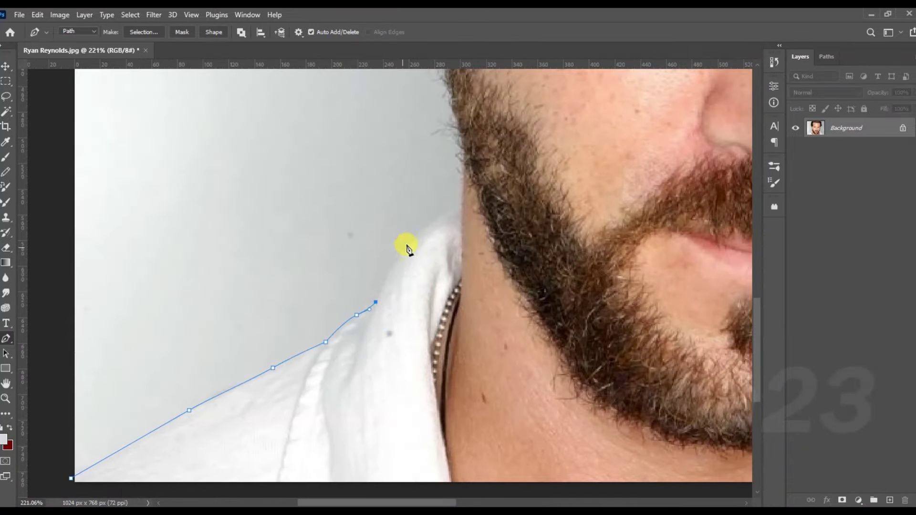
{"action": "left_click", "coordinate": [459, 204]}
{"action": "left_click_drag", "start_coordinate": [458, 204], "coordinate": [444, 298]}
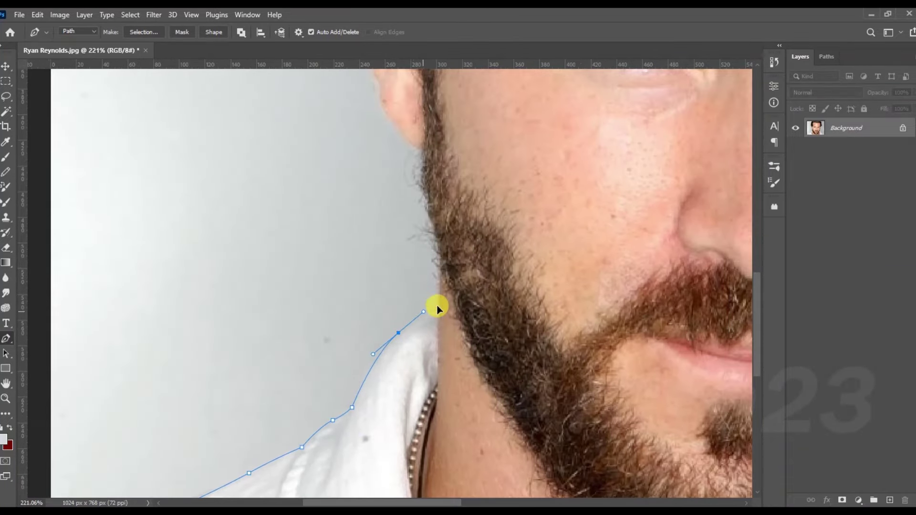
{"action": "left_click", "coordinate": [441, 268]}
{"action": "scroll", "coordinate": [449, 262], "scroll_direction": "up", "scroll_amount": 2}
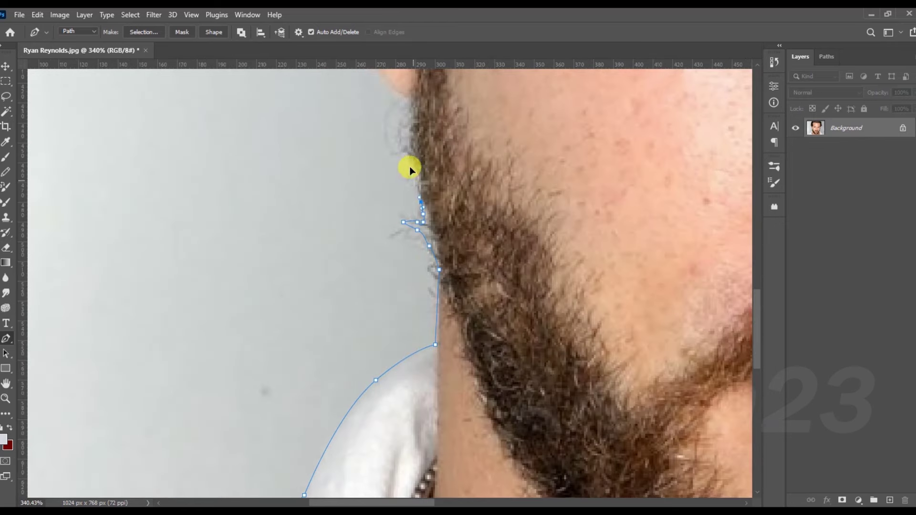
{"action": "left_click_drag", "start_coordinate": [413, 171], "coordinate": [417, 270]}
{"action": "left_click", "coordinate": [414, 222]}
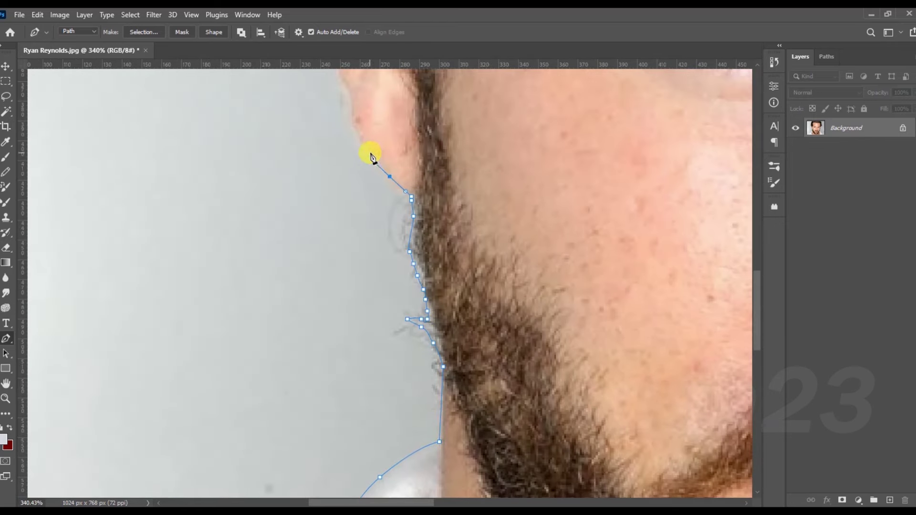
{"action": "left_click", "coordinate": [370, 153]}
{"action": "left_click", "coordinate": [354, 127]}
{"action": "left_click_drag", "start_coordinate": [348, 103], "coordinate": [382, 203]}
{"action": "left_click", "coordinate": [361, 139]}
Step: Continue the path from the ear around loose hair strands to the top of the image
{"action": "left_click_drag", "start_coordinate": [361, 139], "coordinate": [401, 292]}
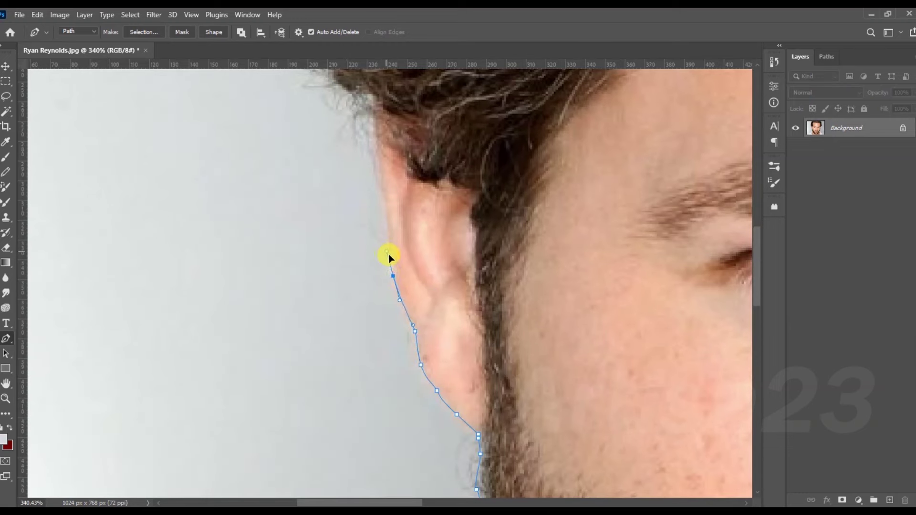
{"action": "left_click_drag", "start_coordinate": [395, 257], "coordinate": [419, 376]}
{"action": "left_click", "coordinate": [391, 236]}
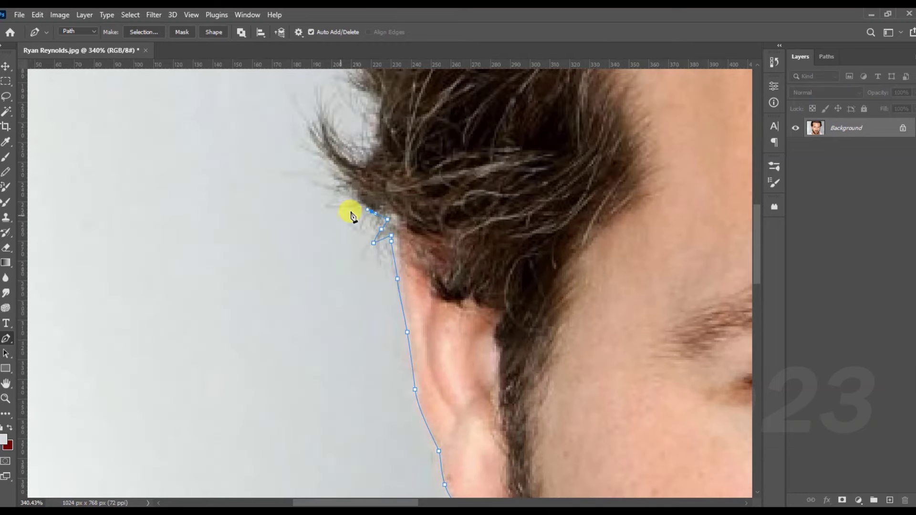
{"action": "left_click_drag", "start_coordinate": [356, 125], "coordinate": [376, 224]}
{"action": "left_click", "coordinate": [365, 223]}
{"action": "left_click", "coordinate": [367, 201]}
{"action": "left_click", "coordinate": [354, 178]}
{"action": "left_click_drag", "start_coordinate": [360, 159], "coordinate": [350, 215]}
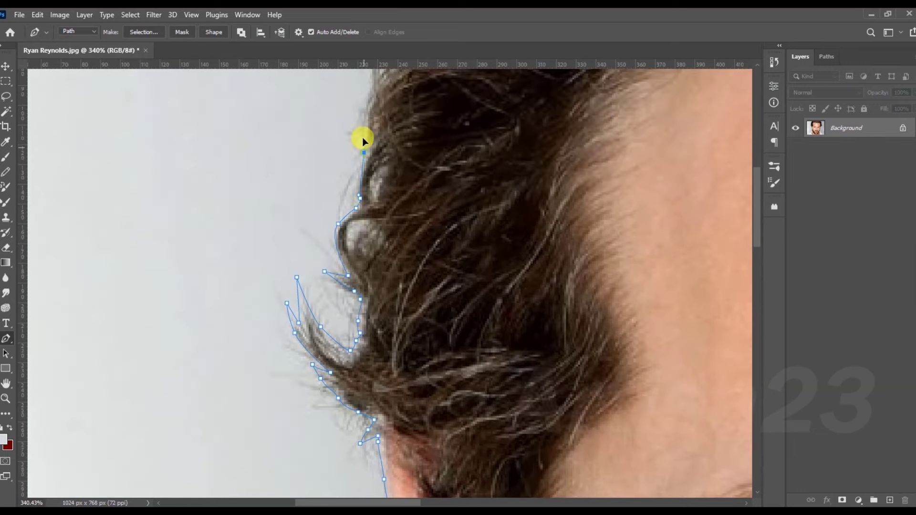
{"action": "left_click_drag", "start_coordinate": [360, 140], "coordinate": [364, 197]}
{"action": "left_click_drag", "start_coordinate": [433, 107], "coordinate": [342, 219]}
{"action": "left_click_drag", "start_coordinate": [342, 220], "coordinate": [344, 200]}
{"action": "scroll", "coordinate": [353, 182], "scroll_direction": "down", "scroll_amount": 3}
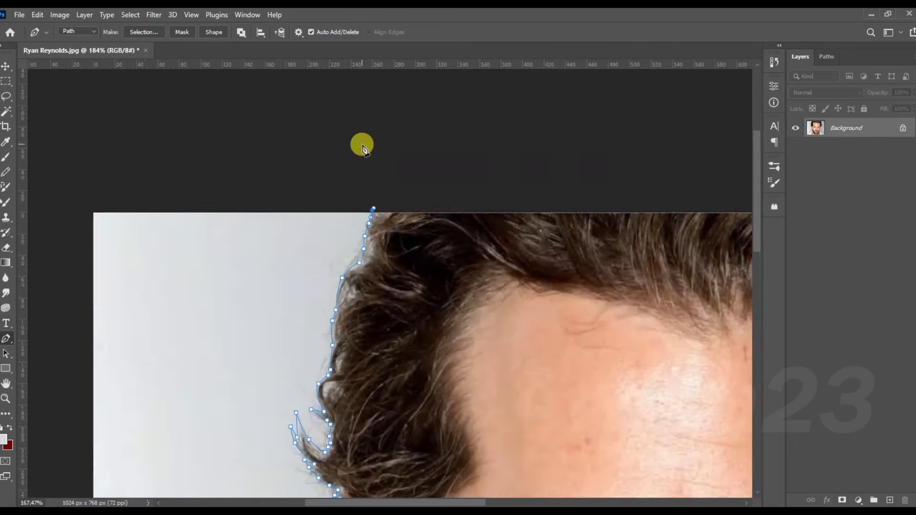
{"action": "scroll", "coordinate": [432, 176], "scroll_direction": "down", "scroll_amount": 2}
{"action": "left_click", "coordinate": [585, 160]}
{"action": "scroll", "coordinate": [593, 169], "scroll_direction": "up", "scroll_amount": 2}
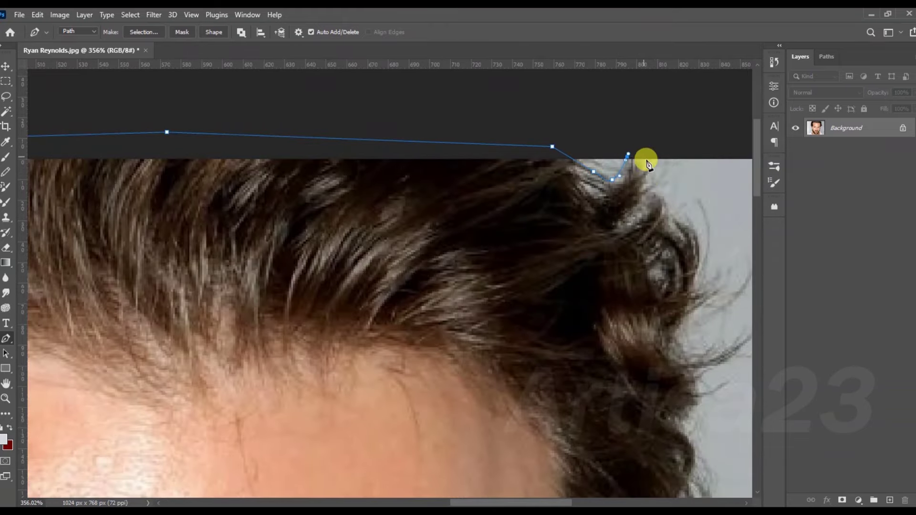
Step: Trace the path down the right edge of the hair beside the ear
{"action": "left_click_drag", "start_coordinate": [686, 219], "coordinate": [718, 284]}
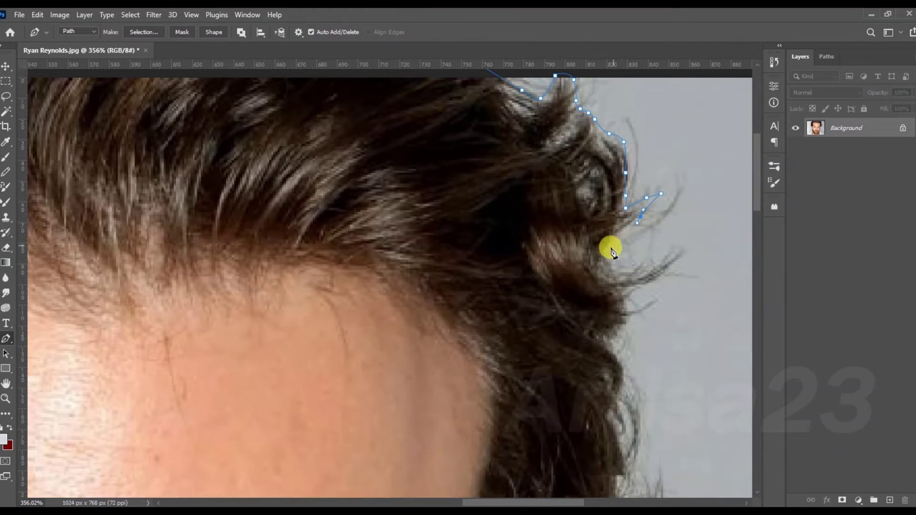
{"action": "left_click_drag", "start_coordinate": [610, 248], "coordinate": [671, 266]}
{"action": "mouse_move", "coordinate": [626, 387]}
{"action": "left_mouse_down"}
{"action": "mouse_move", "coordinate": [596, 266]}
{"action": "mouse_move", "coordinate": [587, 351]}
{"action": "mouse_move", "coordinate": [603, 374]}
{"action": "mouse_move", "coordinate": [615, 337]}
{"action": "left_mouse_up"}
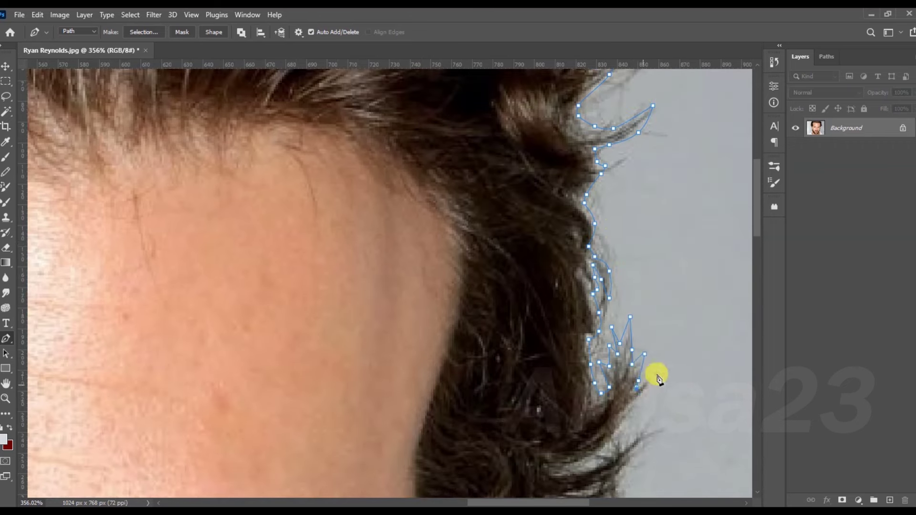
{"action": "left_click_drag", "start_coordinate": [658, 379], "coordinate": [634, 281]}
{"action": "left_click_drag", "start_coordinate": [585, 325], "coordinate": [621, 311]}
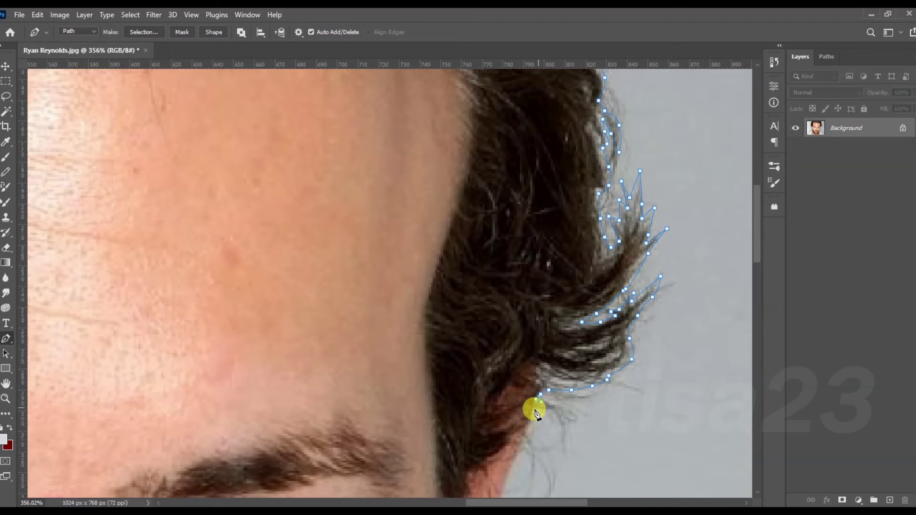
{"action": "left_click_drag", "start_coordinate": [542, 407], "coordinate": [567, 302]}
{"action": "left_click_drag", "start_coordinate": [525, 405], "coordinate": [522, 310]}
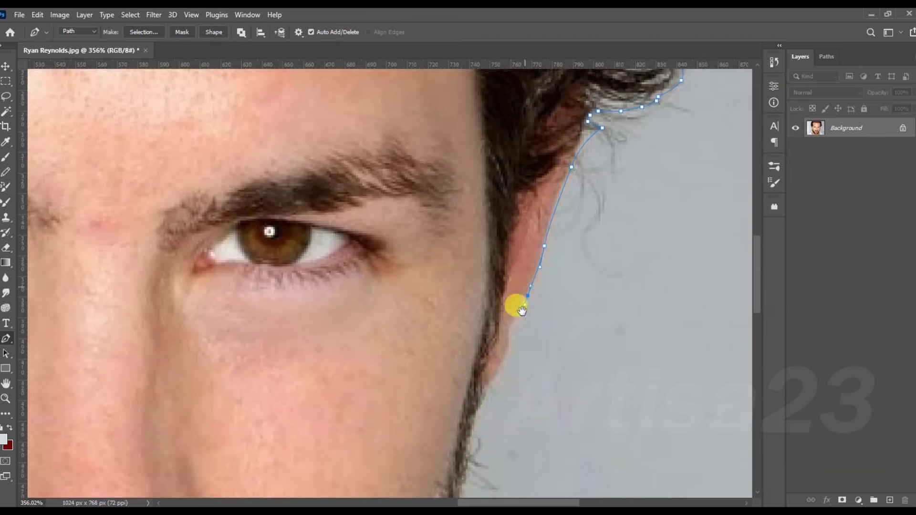
{"action": "left_click_drag", "start_coordinate": [481, 405], "coordinate": [525, 234]}
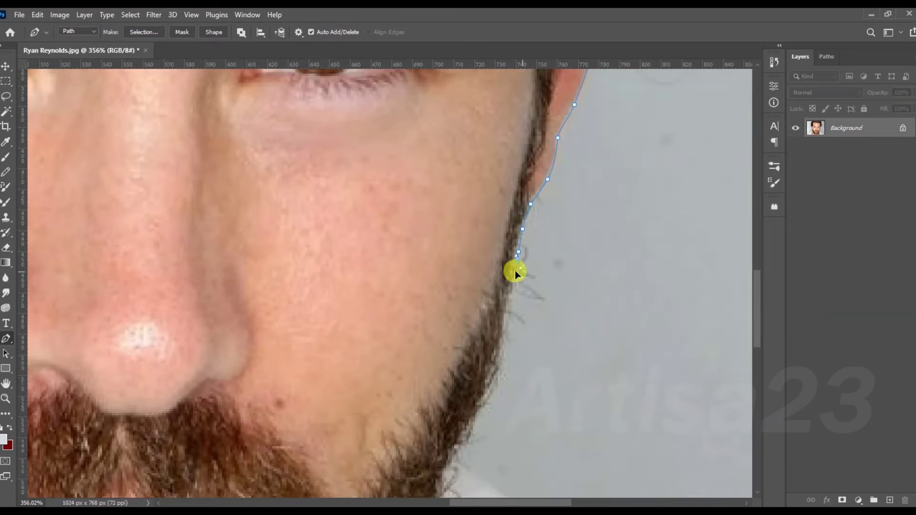
Step: Trace down the beard edge and along the shirt collar to the image's bottom-right corner
{"action": "left_click", "coordinate": [502, 324]}
{"action": "left_click", "coordinate": [502, 353]}
{"action": "left_click", "coordinate": [493, 382]}
{"action": "left_click", "coordinate": [483, 400]}
{"action": "left_click_drag", "start_coordinate": [475, 435], "coordinate": [514, 283]}
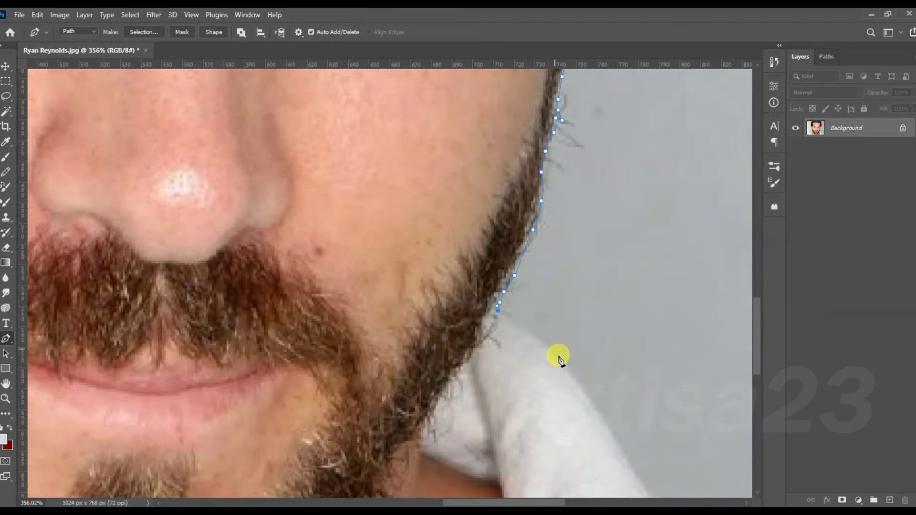
{"action": "left_click_drag", "start_coordinate": [553, 349], "coordinate": [429, 199]}
{"action": "left_click", "coordinate": [465, 261]}
{"action": "left_click", "coordinate": [511, 310]}
{"action": "left_click", "coordinate": [529, 332]}
{"action": "left_click", "coordinate": [603, 364]}
{"action": "left_click_drag", "start_coordinate": [603, 364], "coordinate": [512, 318]}
{"action": "left_click", "coordinate": [552, 332]}
{"action": "left_click", "coordinate": [670, 398]}
{"action": "scroll", "coordinate": [670, 393], "scroll_direction": "down", "scroll_amount": 3}
{"action": "scroll", "coordinate": [644, 365], "scroll_direction": "down", "scroll_amount": 3}
{"action": "left_click", "coordinate": [597, 439]}
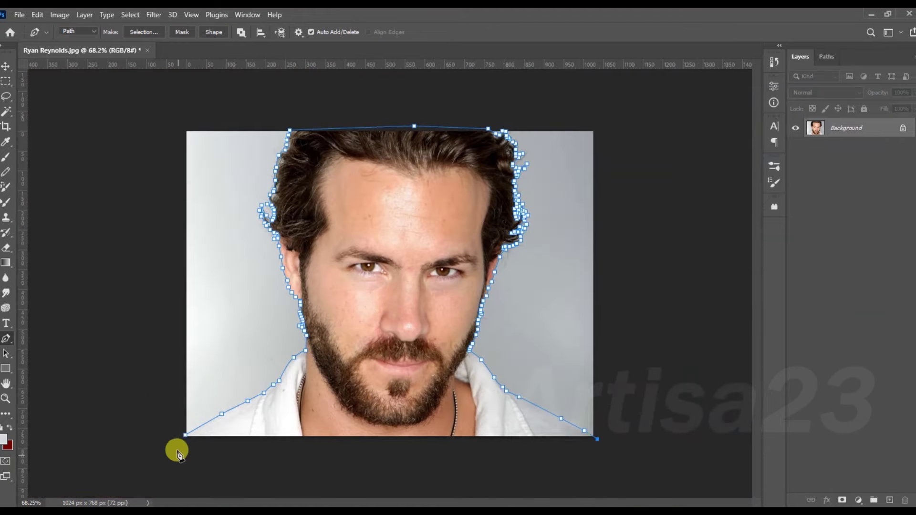
Step: Close the path, turn it into a selection and copy the man onto his own layer
{"action": "left_click", "coordinate": [185, 435]}
{"action": "scroll", "coordinate": [390, 283], "scroll_direction": "up", "scroll_amount": 1}
{"action": "right_click", "coordinate": [416, 211]}
{"action": "left_click", "coordinate": [439, 260]}
{"action": "left_click", "coordinate": [521, 145]}
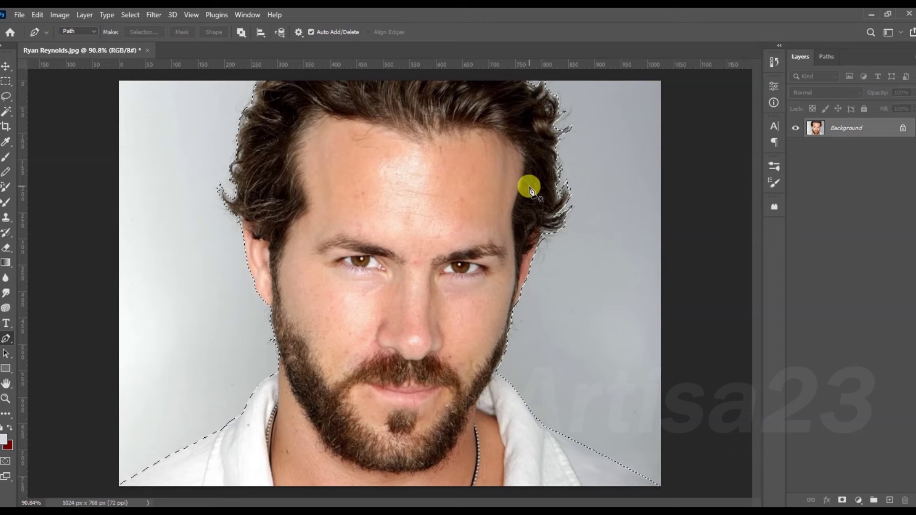
{"action": "key", "text": "ctrl+j"}
{"action": "key", "text": "ctrl+minus"}
Step: Unlock the Background layer and widen the canvas on all sides with the Crop tool
{"action": "left_click", "coordinate": [902, 148]}
{"action": "left_click", "coordinate": [854, 127]}
{"action": "key", "text": "ctrl+minus"}
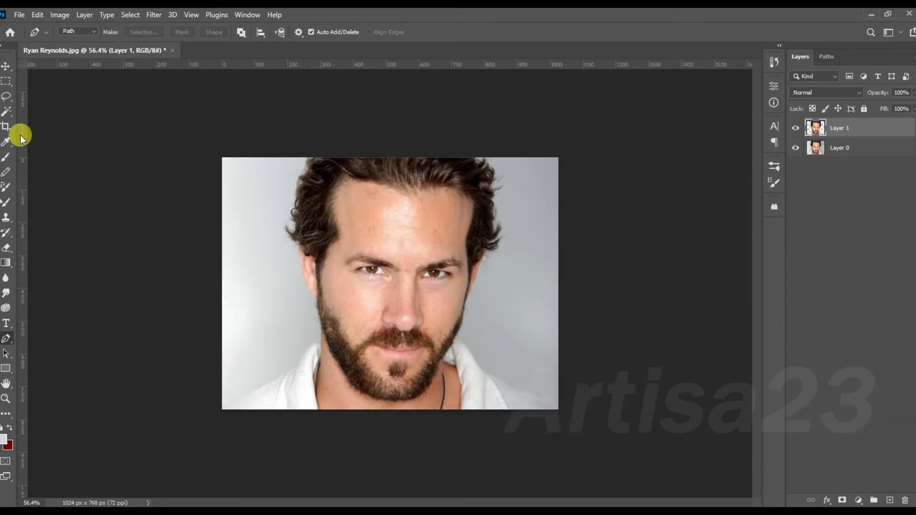
{"action": "left_click", "coordinate": [6, 127]}
{"action": "left_click_drag", "start_coordinate": [557, 270], "coordinate": [625, 271]}
{"action": "left_click_drag", "start_coordinate": [393, 158], "coordinate": [394, 123]}
{"action": "left_click_drag", "start_coordinate": [625, 281], "coordinate": [640, 282]}
{"action": "key", "text": "Return"}
Step: Add a new layer and fill it with a grey sampled from the photo background
{"action": "left_click", "coordinate": [889, 500]}
{"action": "left_click", "coordinate": [4, 439]}
{"action": "mouse_move", "coordinate": [538, 163]}
{"action": "left_mouse_down"}
{"action": "mouse_move", "coordinate": [500, 368]}
{"action": "mouse_move", "coordinate": [500, 356]}
{"action": "left_mouse_up"}
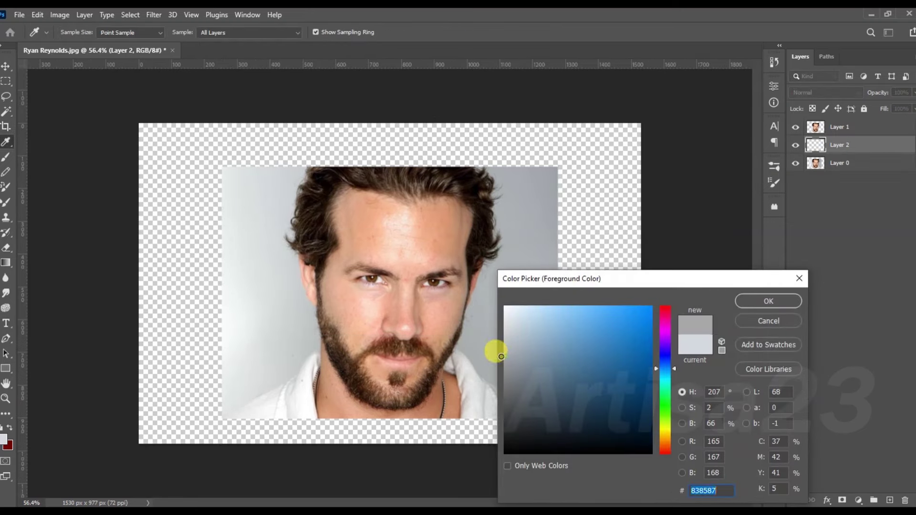
{"action": "left_click", "coordinate": [768, 301]}
{"action": "key", "text": "alt+BackSpace"}
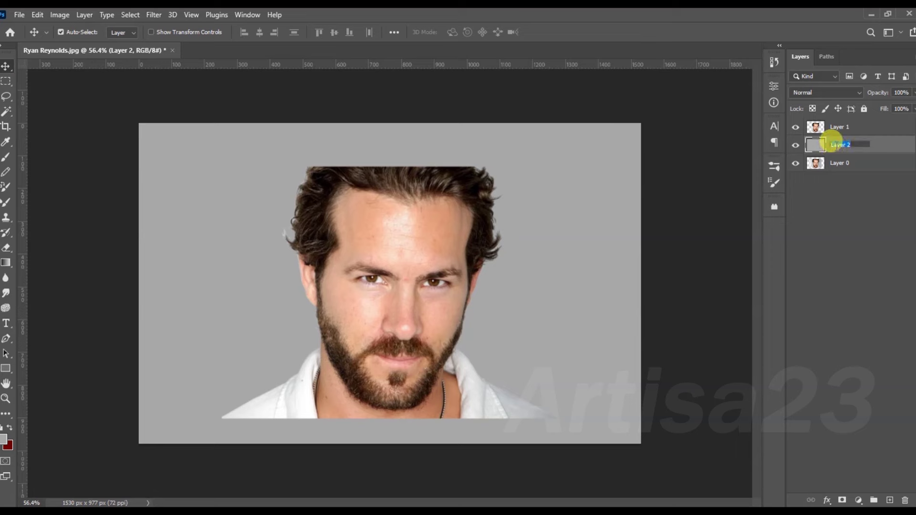
{"action": "left_click", "coordinate": [841, 143]}
{"action": "type", "text": "BG"}
Step: Rename the cut-out layer to '01'
{"action": "double_click", "coordinate": [838, 127]}
{"action": "type", "text": "01"}
{"action": "key", "text": "Return"}
{"action": "scroll", "coordinate": [476, 275], "scroll_direction": "up", "scroll_amount": 1}
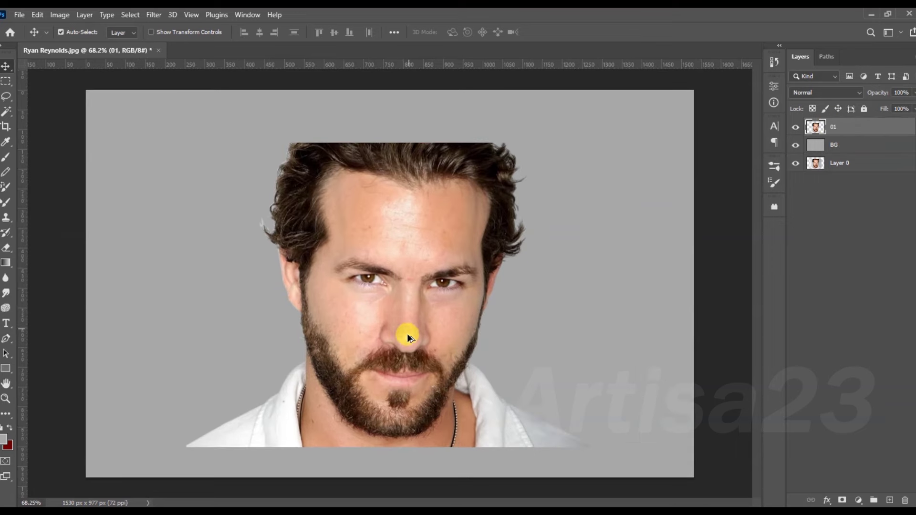
Step: Raise the Levels black point, lower the white point, then apply a Curves adjustment
{"action": "scroll", "coordinate": [407, 333], "scroll_direction": "up", "scroll_amount": 1}
{"action": "left_click", "coordinate": [60, 15]}
{"action": "left_click", "coordinate": [191, 56]}
{"action": "left_click_drag", "start_coordinate": [627, 305], "coordinate": [640, 305]}
{"action": "left_click_drag", "start_coordinate": [776, 305], "coordinate": [766, 305]}
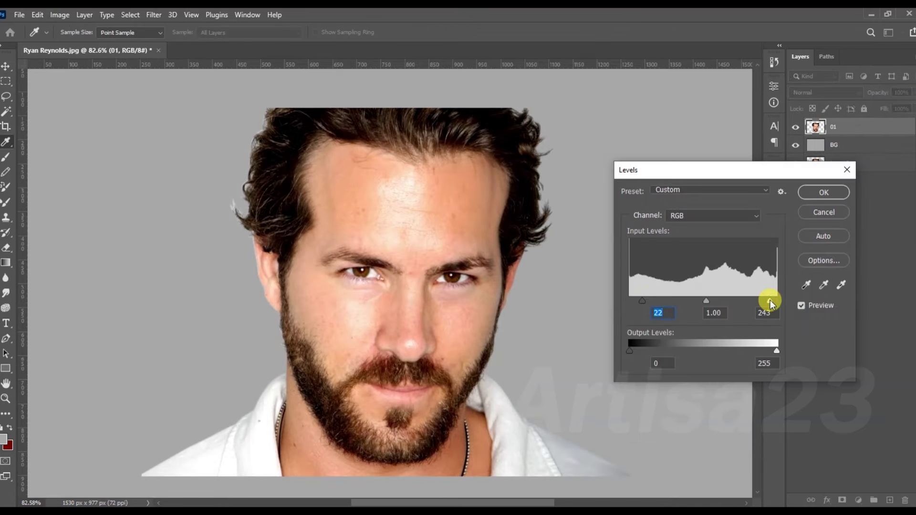
{"action": "left_click", "coordinate": [824, 190]}
{"action": "left_click", "coordinate": [19, 14]}
{"action": "left_click", "coordinate": [219, 62]}
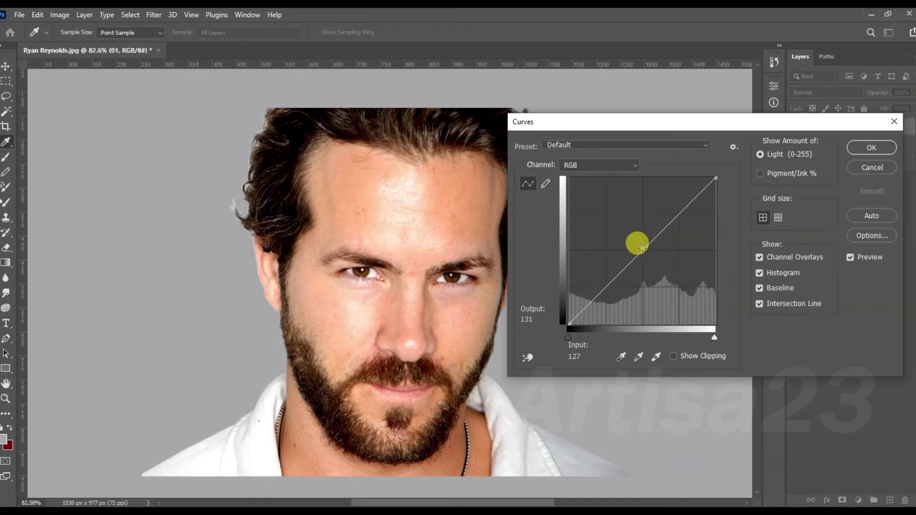
{"action": "left_click", "coordinate": [871, 147]}
Step: View the image at actual size and apply Unsharp Mask sharpening
{"action": "key", "text": "h"}
{"action": "key", "text": "ctrl+1"}
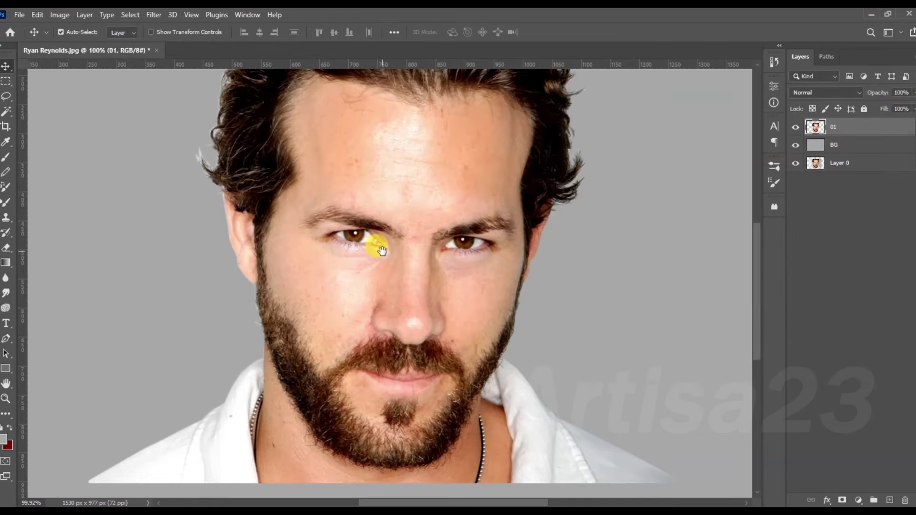
{"action": "left_click", "coordinate": [153, 14]}
{"action": "left_click", "coordinate": [334, 282]}
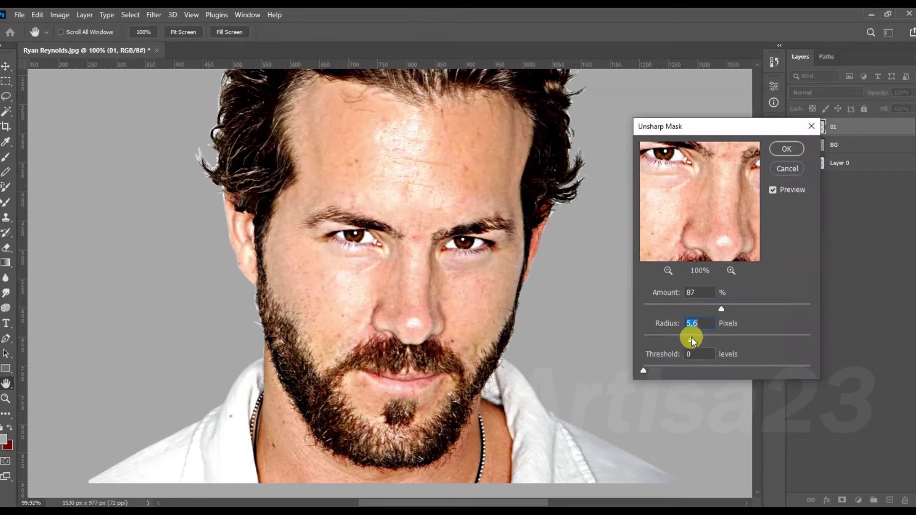
{"action": "left_click", "coordinate": [786, 149]}
Step: Add a High Pass copy of the portrait in Overlay mode at 86% fill and merge it down
{"action": "key", "text": "v"}
{"action": "key", "text": "ctrl+j"}
{"action": "left_click", "coordinate": [153, 15]}
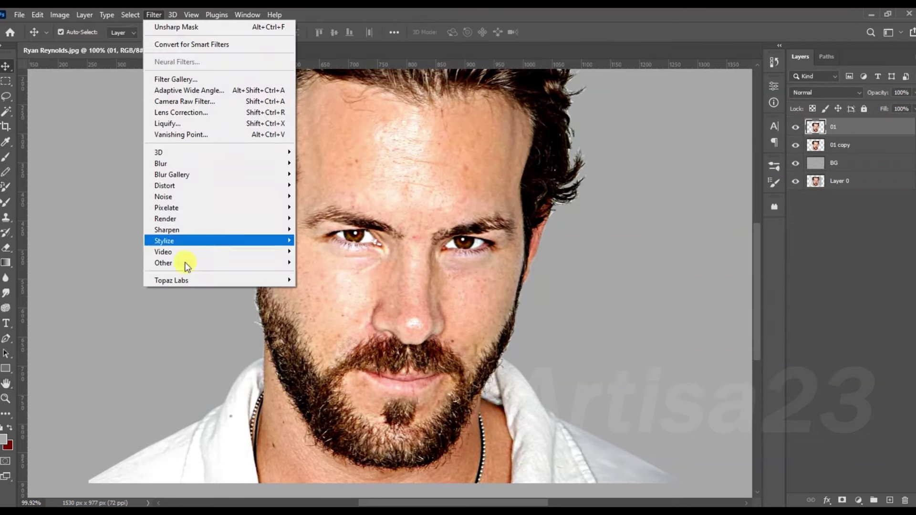
{"action": "left_click", "coordinate": [315, 273]}
{"action": "key", "text": "Return"}
{"action": "left_click", "coordinate": [834, 93]}
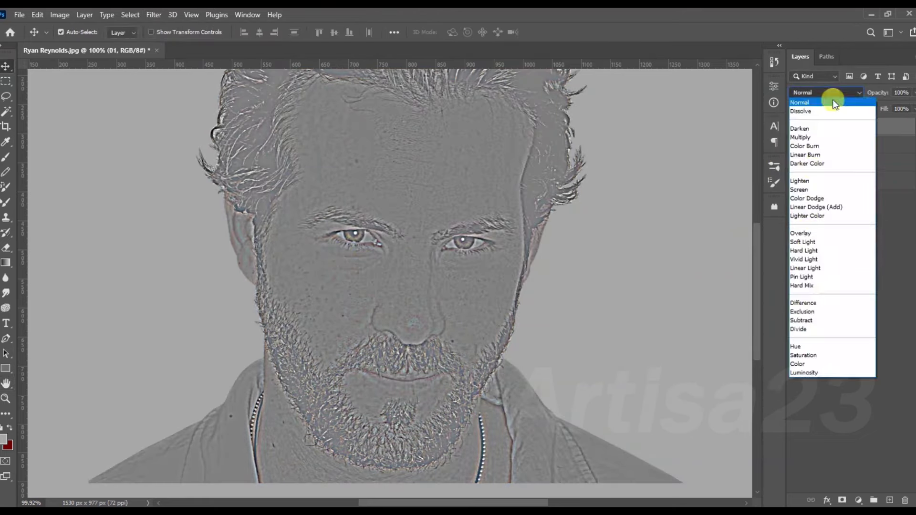
{"action": "left_click", "coordinate": [810, 236]}
{"action": "left_click", "coordinate": [912, 109]}
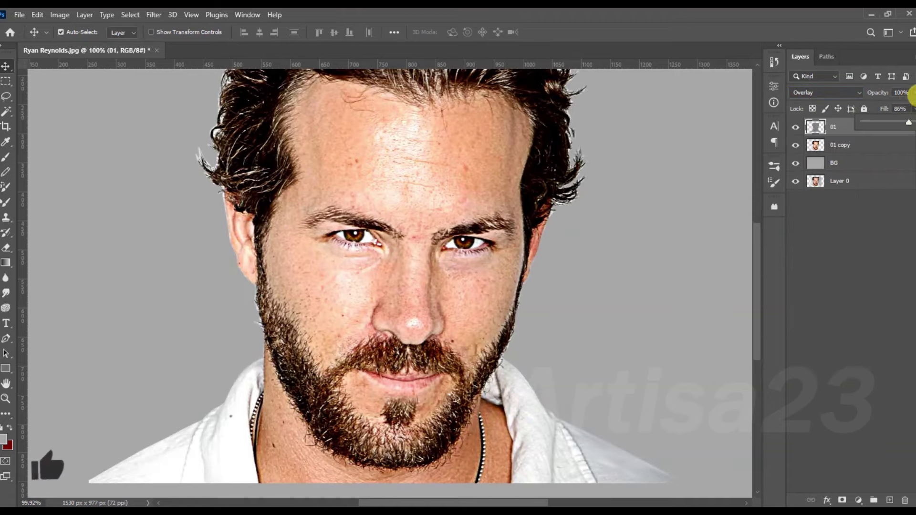
{"action": "left_click", "coordinate": [816, 145], "text": "shift"}
{"action": "key", "text": "ctrl+e"}
{"action": "key", "text": "ctrl+0"}
Step: Save the portrait as a PSD with '-01' in the name, then a second 'a' version
{"action": "scroll", "coordinate": [457, 305], "scroll_direction": "up", "scroll_amount": 2}
{"action": "left_click", "coordinate": [19, 14]}
{"action": "left_click", "coordinate": [34, 143]}
{"action": "type", "text": "-01"}
{"action": "key", "text": "Return"}
{"action": "left_click", "coordinate": [22, 15]}
{"action": "left_click", "coordinate": [33, 143]}
{"action": "key", "text": "End"}
{"action": "type", "text": "a"}
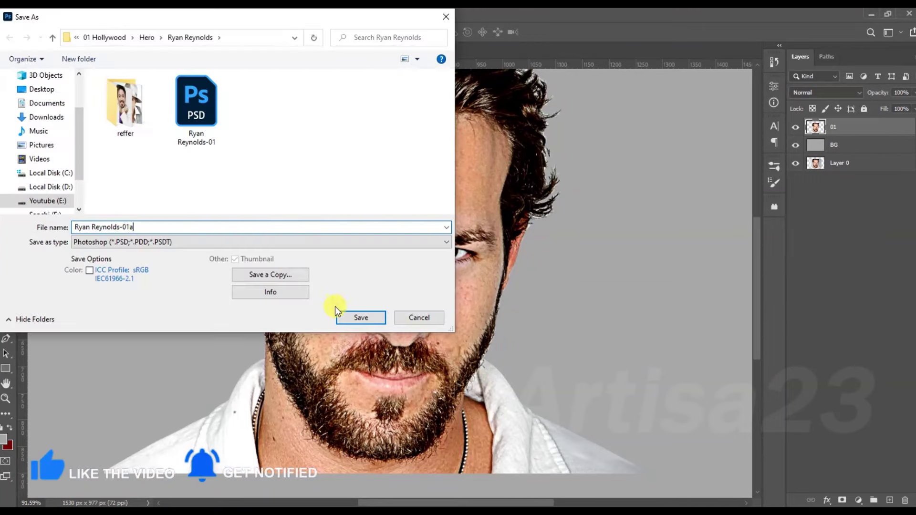
{"action": "left_click", "coordinate": [356, 317]}
{"action": "scroll", "coordinate": [393, 162], "scroll_direction": "up", "scroll_amount": 2}
{"action": "scroll", "coordinate": [393, 162], "scroll_direction": "up", "scroll_amount": 1}
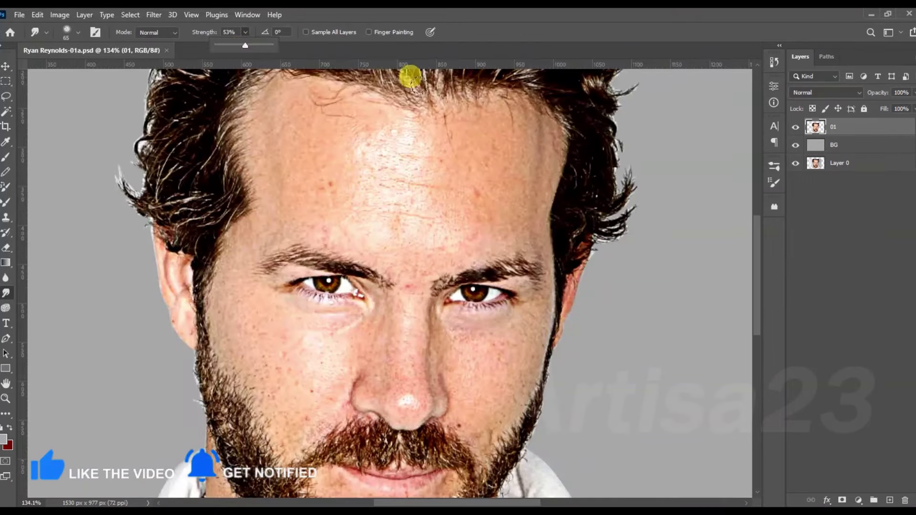
Step: Smudge the middle and upper forehead smooth with a smaller brush
{"action": "scroll", "coordinate": [410, 76], "scroll_direction": "up", "scroll_amount": 2}
{"action": "key", "text": "bracketleft"}
{"action": "key", "text": "bracketleft"}
{"action": "mouse_move", "coordinate": [489, 149]}
{"action": "left_mouse_down"}
{"action": "mouse_move", "coordinate": [524, 117]}
{"action": "mouse_move", "coordinate": [563, 176]}
{"action": "left_mouse_up"}
{"action": "mouse_move", "coordinate": [533, 101]}
{"action": "left_mouse_down"}
{"action": "mouse_move", "coordinate": [448, 107]}
{"action": "mouse_move", "coordinate": [408, 134]}
{"action": "left_mouse_up"}
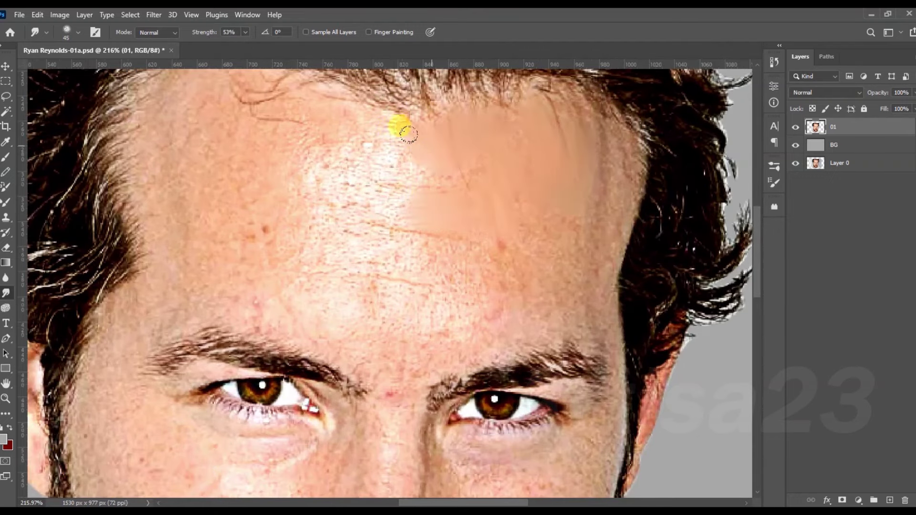
{"action": "scroll", "coordinate": [410, 157], "scroll_direction": "up", "scroll_amount": 2}
{"action": "mouse_move", "coordinate": [415, 174]}
{"action": "left_mouse_down"}
{"action": "mouse_move", "coordinate": [358, 175]}
{"action": "mouse_move", "coordinate": [488, 201]}
{"action": "mouse_move", "coordinate": [395, 180]}
{"action": "mouse_move", "coordinate": [519, 257]}
{"action": "mouse_move", "coordinate": [487, 282]}
{"action": "mouse_move", "coordinate": [413, 238]}
{"action": "left_mouse_up"}
{"action": "key", "text": "bracketright"}
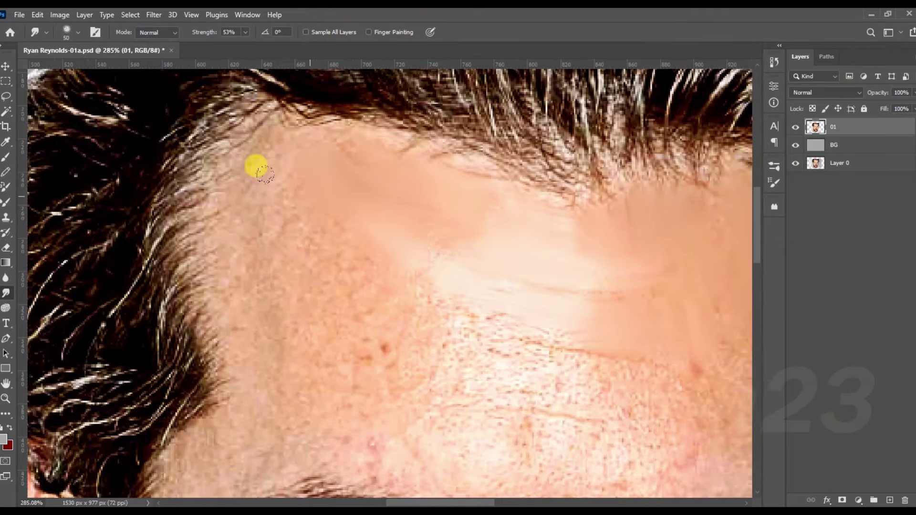
Step: Smudge the forehead along the left hairline, adjusting brush size with the bracket keys
{"action": "scroll", "coordinate": [255, 148], "scroll_direction": "down", "scroll_amount": 3}
{"action": "scroll", "coordinate": [455, 232], "scroll_direction": "down", "scroll_amount": 2}
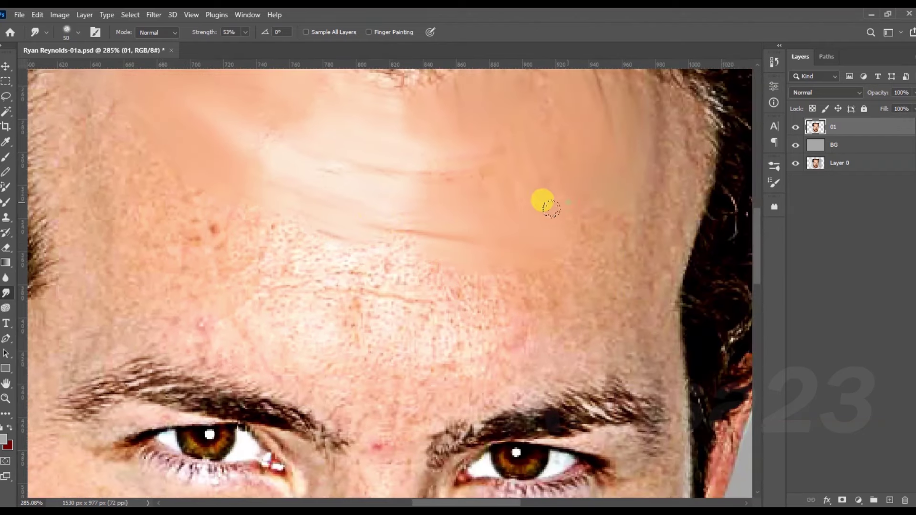
{"action": "scroll", "coordinate": [572, 210], "scroll_direction": "up", "scroll_amount": 2}
{"action": "key", "text": "bracketleft"}
{"action": "key", "text": "bracketleft"}
{"action": "key", "text": "bracketleft"}
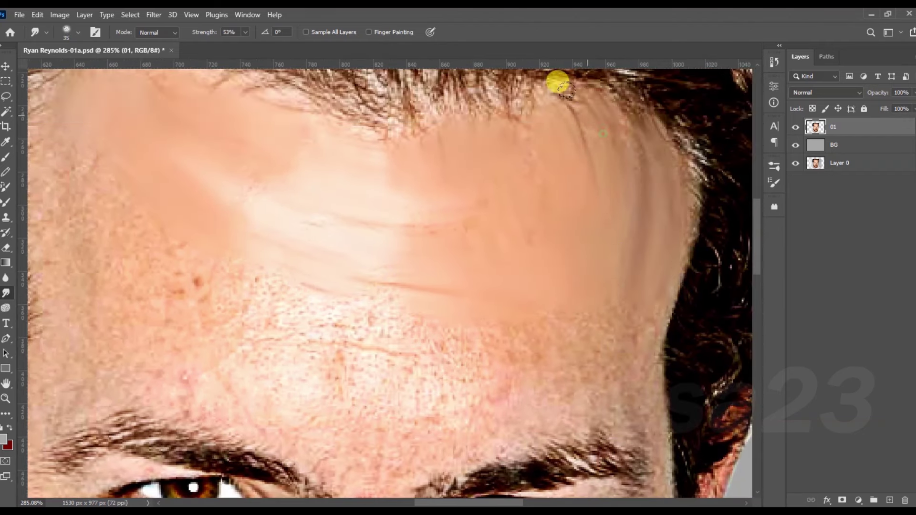
{"action": "scroll", "coordinate": [582, 128], "scroll_direction": "up", "scroll_amount": 2}
{"action": "scroll", "coordinate": [582, 129], "scroll_direction": "left", "scroll_amount": 1}
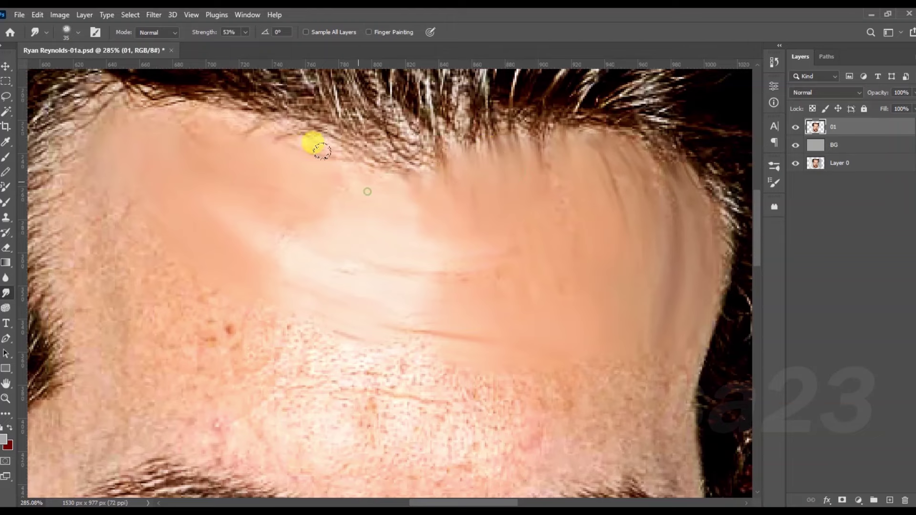
{"action": "scroll", "coordinate": [284, 133], "scroll_direction": "left", "scroll_amount": 1}
{"action": "scroll", "coordinate": [317, 144], "scroll_direction": "left", "scroll_amount": 2}
{"action": "key", "text": "ctrl+minus"}
{"action": "key", "text": "bracketright"}
{"action": "key", "text": "bracketright"}
{"action": "key", "text": "bracketright"}
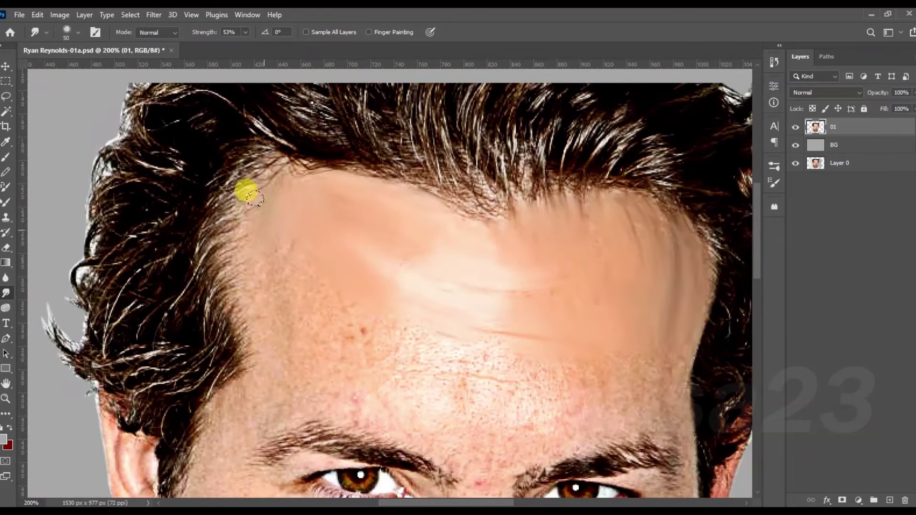
{"action": "mouse_move", "coordinate": [305, 270]}
{"action": "left_mouse_down"}
{"action": "mouse_move", "coordinate": [453, 340]}
{"action": "mouse_move", "coordinate": [538, 364]}
{"action": "left_mouse_up"}
{"action": "key", "text": "bracketleft"}
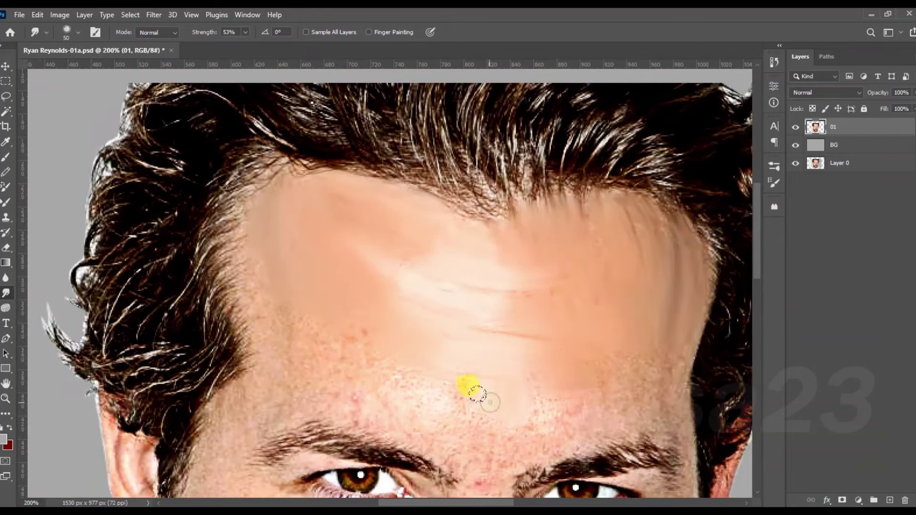
{"action": "key", "text": "bracketleft"}
{"action": "left_click_drag", "start_coordinate": [244, 247], "coordinate": [435, 252]}
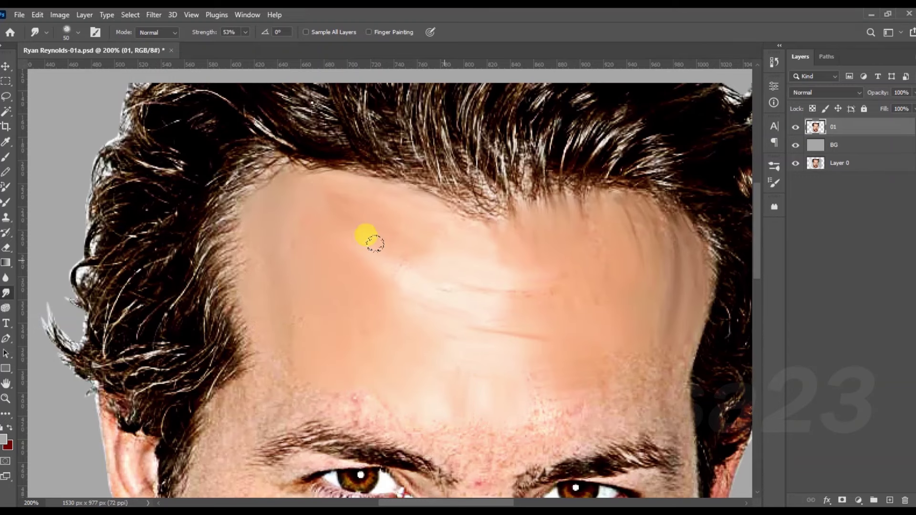
{"action": "scroll", "coordinate": [562, 228], "scroll_direction": "down", "scroll_amount": 3}
{"action": "key", "text": "bracketleft"}
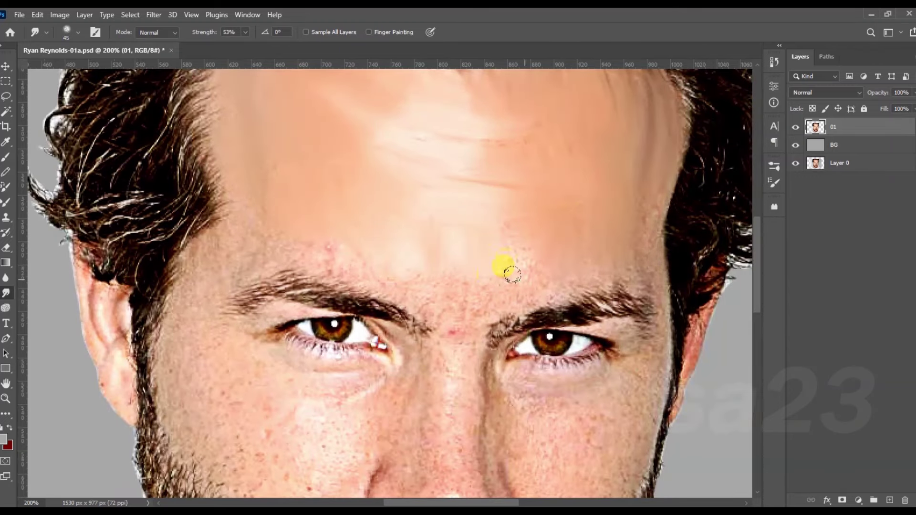
Step: Smudge the left temple, right eyebrow tail and eye corner smooth, enlarging the brush
{"action": "mouse_move", "coordinate": [296, 241]}
{"action": "left_mouse_down"}
{"action": "mouse_move", "coordinate": [226, 235]}
{"action": "mouse_move", "coordinate": [188, 300]}
{"action": "left_mouse_up"}
{"action": "key", "text": "bracketright"}
{"action": "key", "text": "bracketright"}
{"action": "scroll", "coordinate": [586, 398], "scroll_direction": "up", "scroll_amount": 3}
{"action": "mouse_move", "coordinate": [639, 286]}
{"action": "left_mouse_down"}
{"action": "mouse_move", "coordinate": [556, 262]}
{"action": "mouse_move", "coordinate": [680, 245]}
{"action": "mouse_move", "coordinate": [642, 323]}
{"action": "mouse_move", "coordinate": [578, 343]}
{"action": "mouse_move", "coordinate": [474, 351]}
{"action": "mouse_move", "coordinate": [613, 305]}
{"action": "mouse_move", "coordinate": [638, 334]}
{"action": "mouse_move", "coordinate": [454, 306]}
{"action": "mouse_move", "coordinate": [424, 270]}
{"action": "mouse_move", "coordinate": [455, 299]}
{"action": "mouse_move", "coordinate": [637, 313]}
{"action": "left_mouse_up"}
{"action": "key", "text": "bracketright"}
{"action": "key", "text": "bracketright"}
{"action": "key", "text": "bracketright"}
{"action": "scroll", "coordinate": [638, 334], "scroll_direction": "down", "scroll_amount": 2}
{"action": "scroll", "coordinate": [668, 296], "scroll_direction": "down", "scroll_amount": 2}
{"action": "key", "text": "bracketright"}
{"action": "scroll", "coordinate": [637, 313], "scroll_direction": "down", "scroll_amount": 2}
{"action": "key", "text": "bracketright"}
{"action": "mouse_move", "coordinate": [644, 265]}
{"action": "left_mouse_down"}
{"action": "mouse_move", "coordinate": [593, 348]}
{"action": "mouse_move", "coordinate": [482, 274]}
{"action": "left_mouse_up"}
{"action": "scroll", "coordinate": [482, 274], "scroll_direction": "down", "scroll_amount": 2}
Step: Smooth the cheek from beard edge to nose, the nose bridge, nose tip and nostril
{"action": "mouse_move", "coordinate": [539, 286]}
{"action": "left_mouse_down"}
{"action": "mouse_move", "coordinate": [566, 333]}
{"action": "mouse_move", "coordinate": [458, 298]}
{"action": "mouse_move", "coordinate": [453, 318]}
{"action": "left_mouse_up"}
{"action": "key", "text": "bracketleft"}
{"action": "key", "text": "bracketleft"}
{"action": "scroll", "coordinate": [568, 348], "scroll_direction": "down", "scroll_amount": 3}
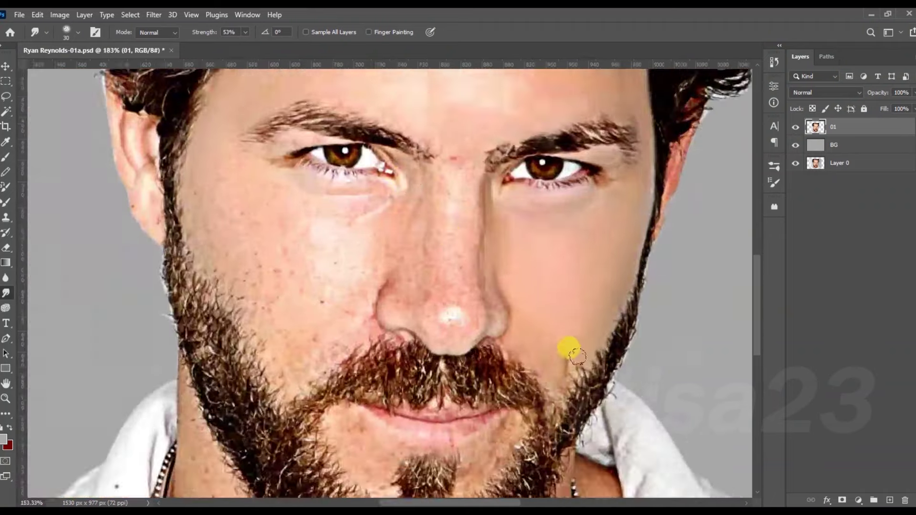
{"action": "scroll", "coordinate": [454, 214], "scroll_direction": "up", "scroll_amount": 2}
{"action": "left_click_drag", "start_coordinate": [457, 319], "coordinate": [469, 208]}
{"action": "mouse_move", "coordinate": [501, 296]}
{"action": "left_mouse_down"}
{"action": "mouse_move", "coordinate": [474, 378]}
{"action": "mouse_move", "coordinate": [403, 348]}
{"action": "left_mouse_up"}
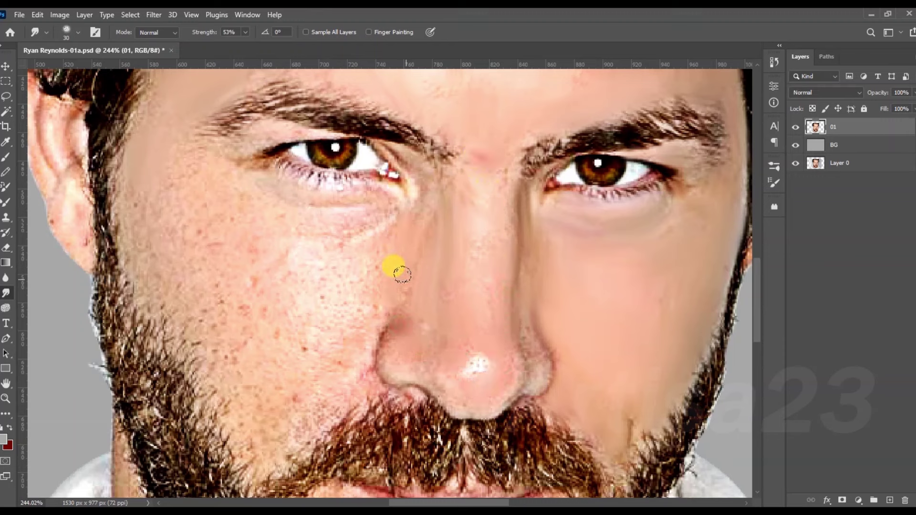
Step: Blend the under-eye skin and the freckled left cheek into smooth painted strokes
{"action": "left_click_drag", "start_coordinate": [358, 192], "coordinate": [346, 189]}
{"action": "key", "text": "bracketleft"}
{"action": "key", "text": "bracketleft"}
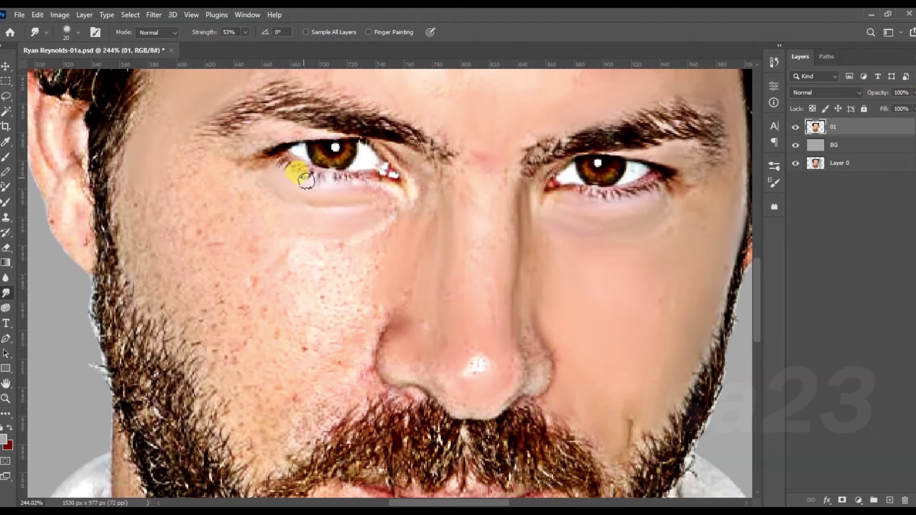
{"action": "mouse_move", "coordinate": [188, 174]}
{"action": "left_mouse_down"}
{"action": "mouse_move", "coordinate": [139, 205]}
{"action": "mouse_move", "coordinate": [218, 239]}
{"action": "left_mouse_up"}
{"action": "key", "text": "bracketright"}
{"action": "key", "text": "bracketright"}
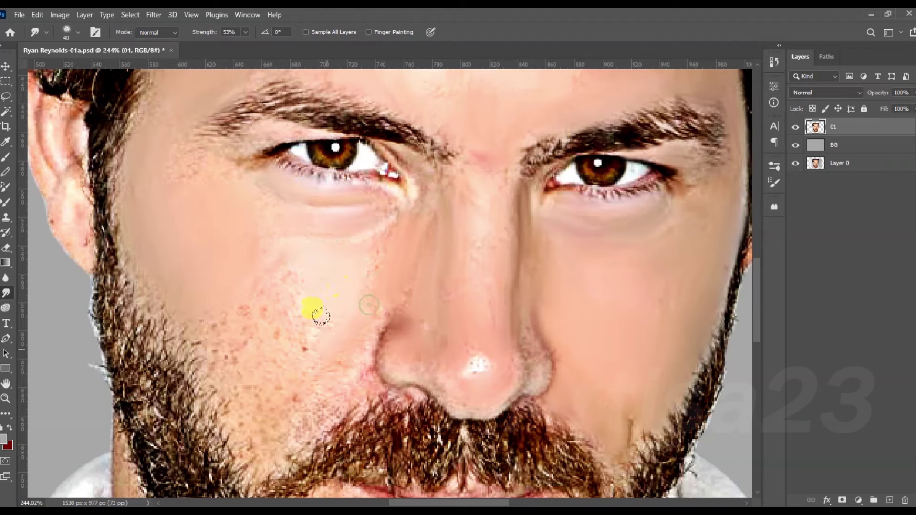
{"action": "left_click_drag", "start_coordinate": [251, 299], "coordinate": [196, 333]}
{"action": "key", "text": "bracketright"}
{"action": "left_click_drag", "start_coordinate": [294, 381], "coordinate": [302, 312]}
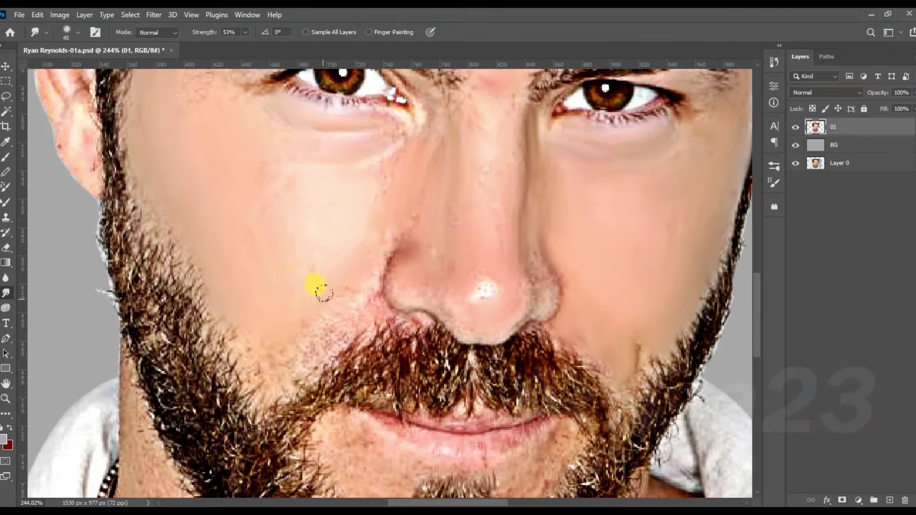
{"action": "scroll", "coordinate": [377, 226], "scroll_direction": "up", "scroll_amount": 5}
{"action": "key", "text": "bracketleft"}
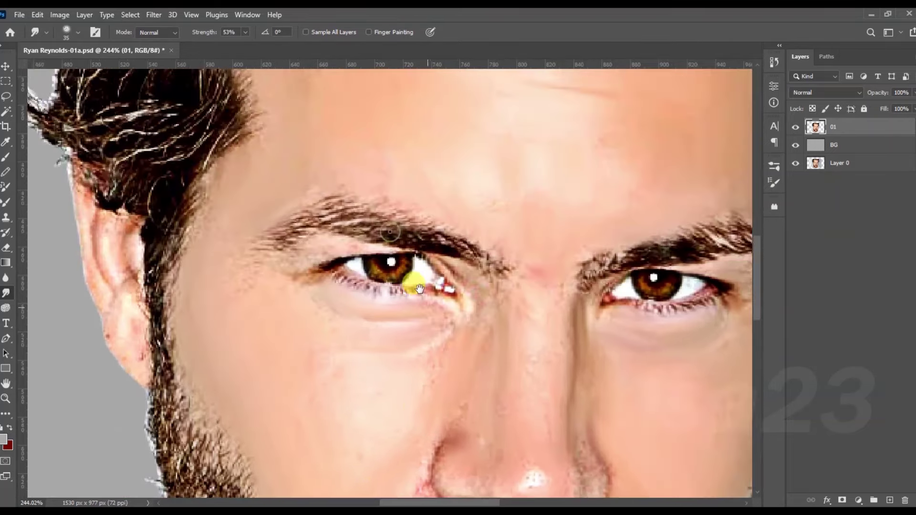
{"action": "scroll", "coordinate": [422, 256], "scroll_direction": "up", "scroll_amount": 5}
{"action": "key", "text": "bracketleft"}
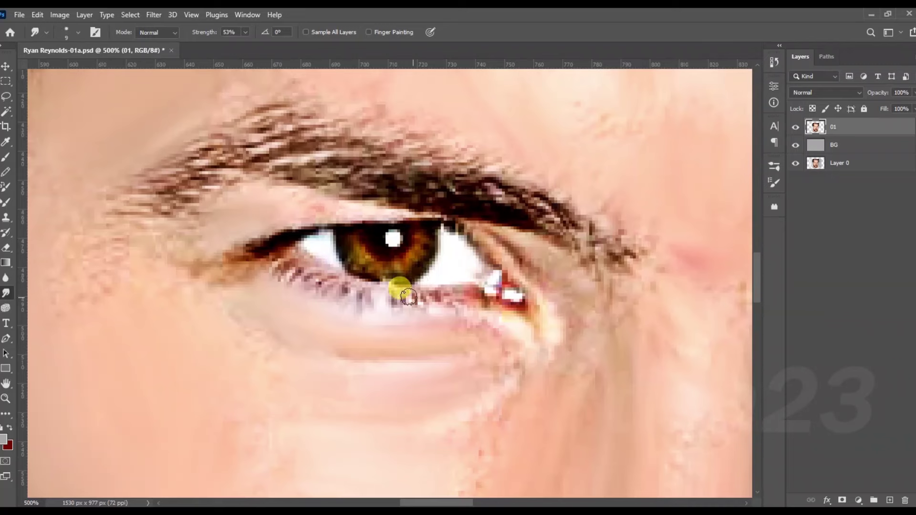
Step: Smooth both eye corners, the lower lids, the left cheek and the skin between the brows
{"action": "left_click_drag", "start_coordinate": [464, 255], "coordinate": [447, 266]}
{"action": "left_click", "coordinate": [305, 244]}
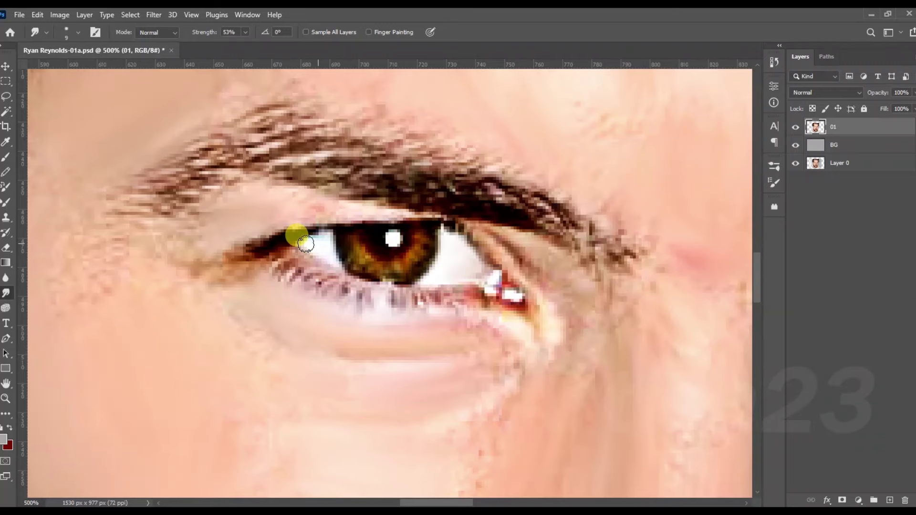
{"action": "left_click_drag", "start_coordinate": [319, 246], "coordinate": [273, 278]}
{"action": "left_click", "coordinate": [586, 268]}
{"action": "left_click_drag", "start_coordinate": [586, 268], "coordinate": [568, 328]}
{"action": "scroll", "coordinate": [268, 260], "scroll_direction": "left", "scroll_amount": 5}
{"action": "left_click_drag", "start_coordinate": [268, 260], "coordinate": [212, 272]}
{"action": "scroll", "coordinate": [229, 208], "scroll_direction": "down", "scroll_amount": 3}
{"action": "key", "text": "bracketright"}
{"action": "key", "text": "bracketright"}
{"action": "key", "text": "bracketright"}
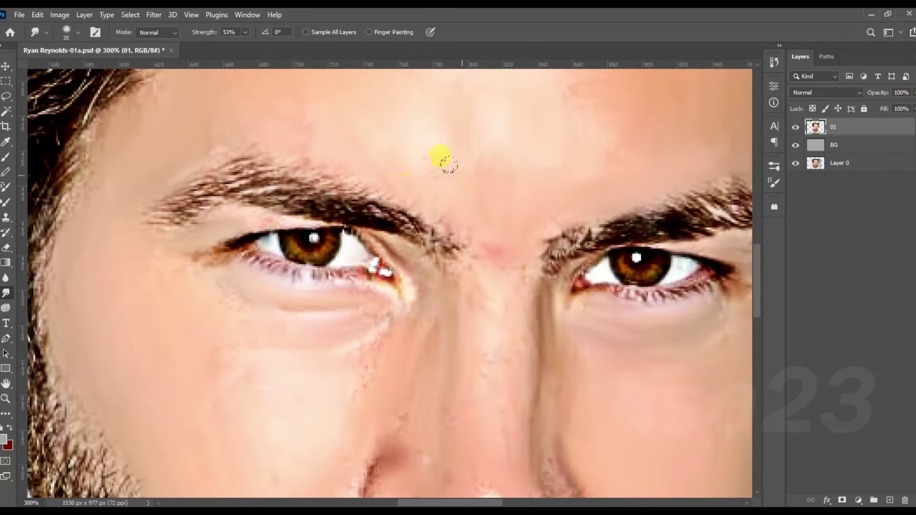
{"action": "scroll", "coordinate": [439, 157], "scroll_direction": "right", "scroll_amount": 3}
{"action": "left_click", "coordinate": [434, 208]}
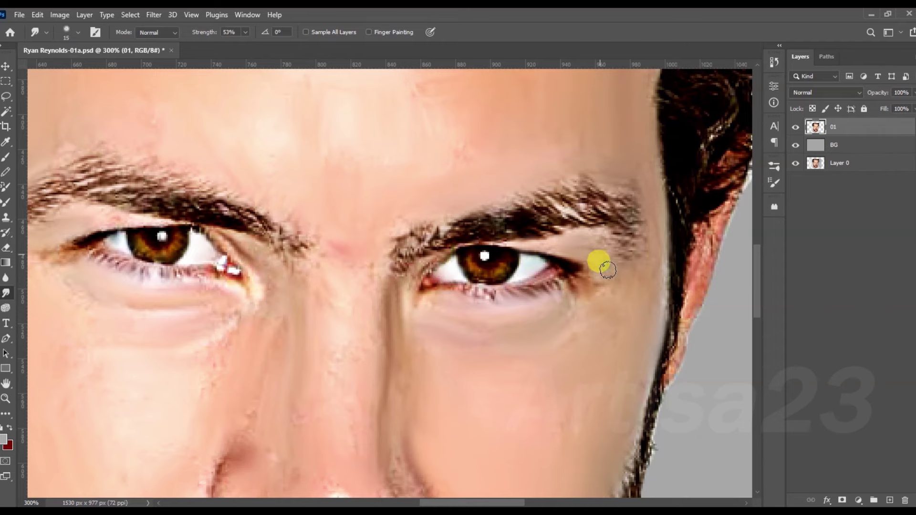
{"action": "scroll", "coordinate": [435, 272], "scroll_direction": "down", "scroll_amount": 3}
{"action": "scroll", "coordinate": [409, 382], "scroll_direction": "down", "scroll_amount": 2}
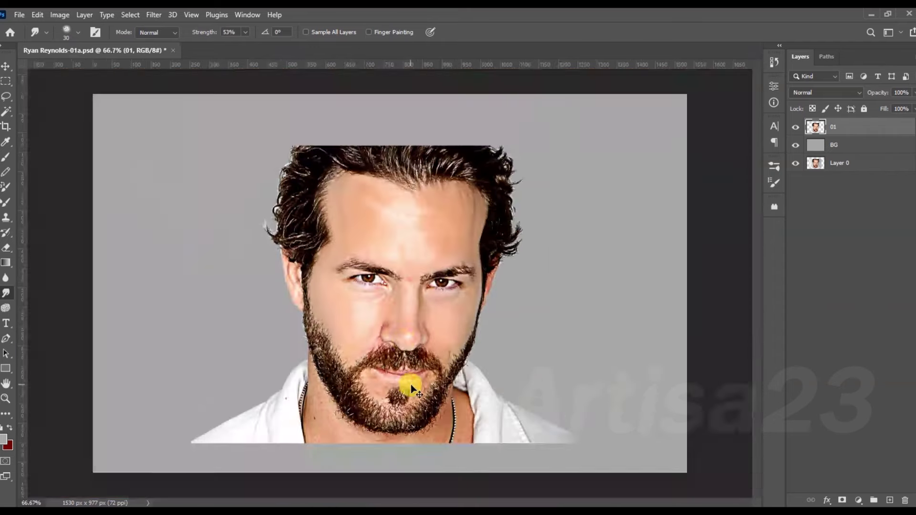
Step: Smudge the beard below the lower lip and the lower lip line
{"action": "scroll", "coordinate": [417, 270], "scroll_direction": "up", "scroll_amount": 3}
{"action": "key", "text": "bracketright"}
{"action": "key", "text": "bracketright"}
{"action": "key", "text": "bracketright"}
{"action": "scroll", "coordinate": [409, 299], "scroll_direction": "down", "scroll_amount": 3}
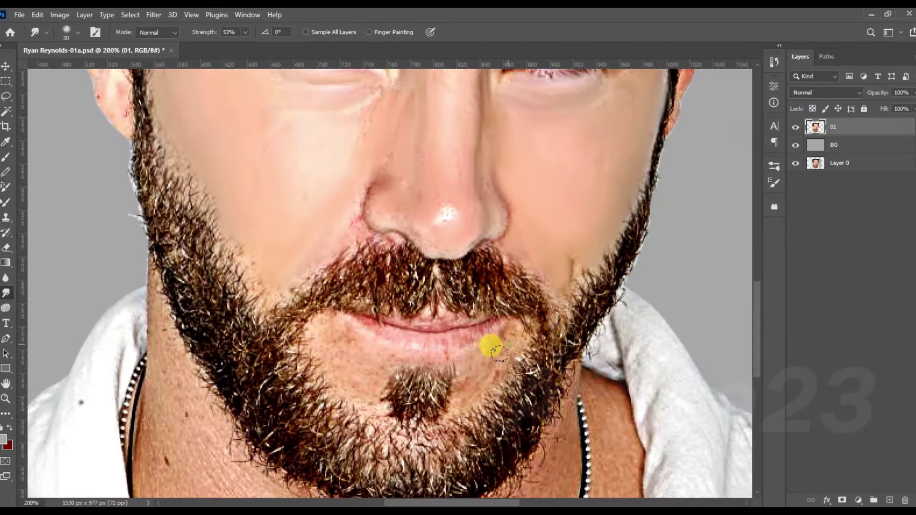
{"action": "left_click_drag", "start_coordinate": [337, 354], "coordinate": [376, 389]}
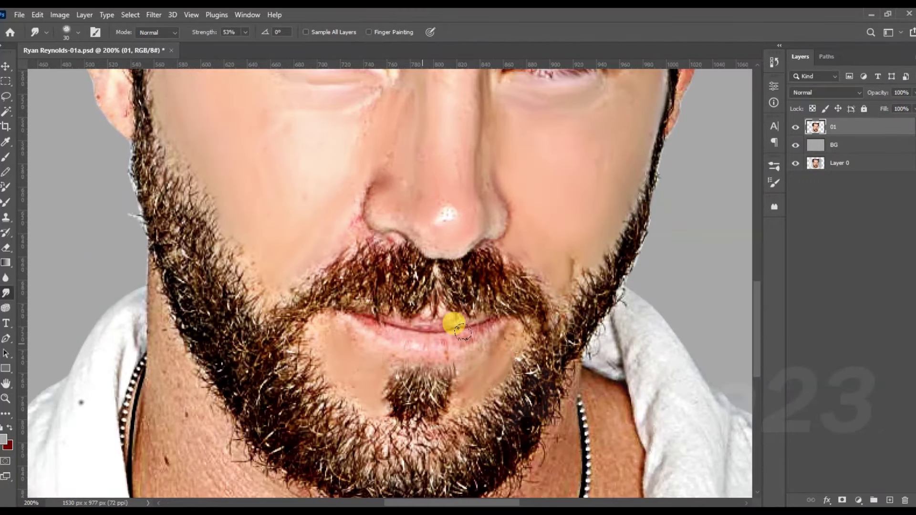
{"action": "mouse_move", "coordinate": [480, 332]}
{"action": "left_mouse_down"}
{"action": "mouse_move", "coordinate": [432, 337]}
{"action": "mouse_move", "coordinate": [461, 319]}
{"action": "mouse_move", "coordinate": [426, 323]}
{"action": "mouse_move", "coordinate": [314, 261]}
{"action": "left_mouse_up"}
Step: Zoom out and smudge the neck along the necklace and the shirt edges into the background
{"action": "key", "text": "bracketright"}
{"action": "key", "text": "ctrl+minus"}
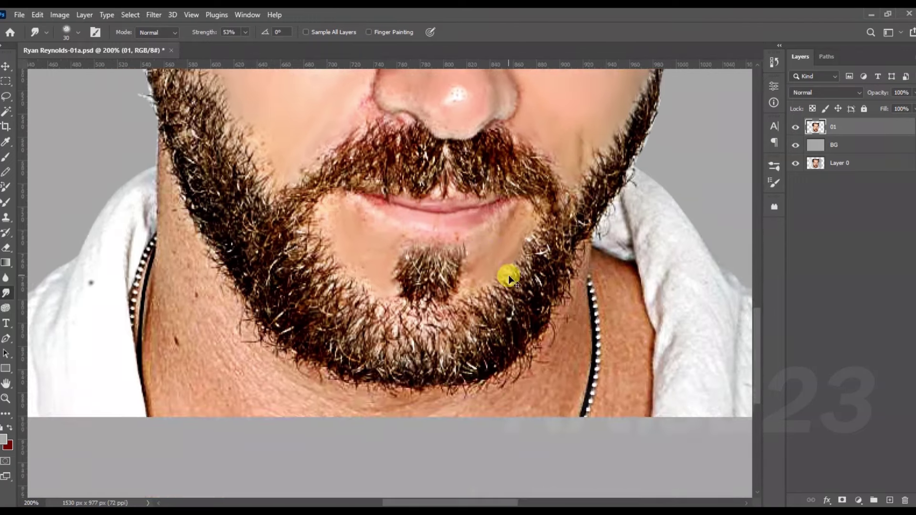
{"action": "key", "text": "bracketright"}
{"action": "key", "text": "bracketright"}
{"action": "key", "text": "bracketleft"}
{"action": "mouse_move", "coordinate": [500, 311]}
{"action": "left_mouse_down"}
{"action": "mouse_move", "coordinate": [510, 339]}
{"action": "mouse_move", "coordinate": [477, 377]}
{"action": "mouse_move", "coordinate": [453, 336]}
{"action": "mouse_move", "coordinate": [422, 353]}
{"action": "mouse_move", "coordinate": [343, 351]}
{"action": "mouse_move", "coordinate": [274, 327]}
{"action": "mouse_move", "coordinate": [276, 359]}
{"action": "mouse_move", "coordinate": [206, 348]}
{"action": "mouse_move", "coordinate": [167, 360]}
{"action": "mouse_move", "coordinate": [120, 354]}
{"action": "mouse_move", "coordinate": [59, 374]}
{"action": "left_mouse_up"}
{"action": "key", "text": "bracketright"}
{"action": "key", "text": "bracketright"}
{"action": "key", "text": "bracketright"}
{"action": "key", "text": "bracketright"}
{"action": "mouse_move", "coordinate": [603, 327]}
{"action": "left_mouse_down"}
{"action": "mouse_move", "coordinate": [542, 323]}
{"action": "mouse_move", "coordinate": [582, 337]}
{"action": "mouse_move", "coordinate": [646, 329]}
{"action": "mouse_move", "coordinate": [623, 323]}
{"action": "left_mouse_up"}
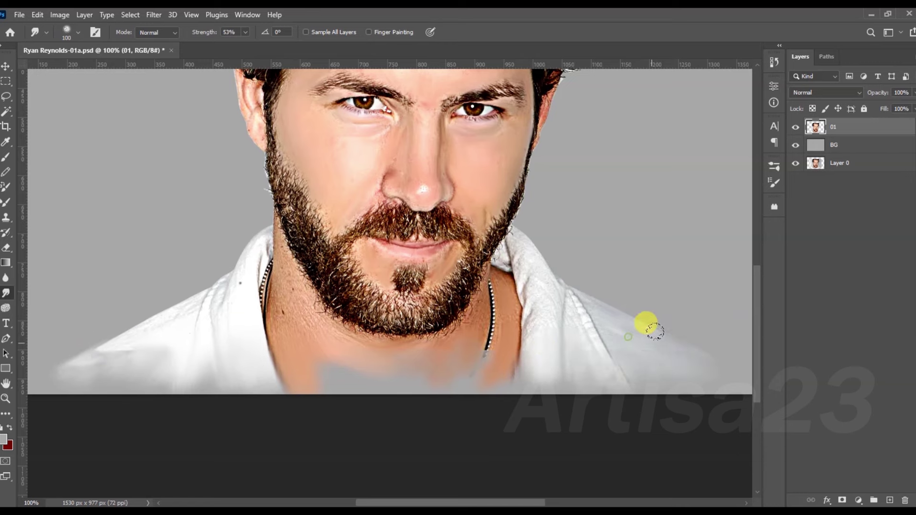
{"action": "mouse_move", "coordinate": [388, 370]}
{"action": "left_mouse_down"}
{"action": "mouse_move", "coordinate": [473, 348]}
{"action": "mouse_move", "coordinate": [436, 360]}
{"action": "mouse_move", "coordinate": [548, 377]}
{"action": "left_mouse_up"}
Step: Pan around the canvas to review the smudged face, ears and shirt
{"action": "scroll", "coordinate": [548, 376], "scroll_direction": "up", "scroll_amount": 3}
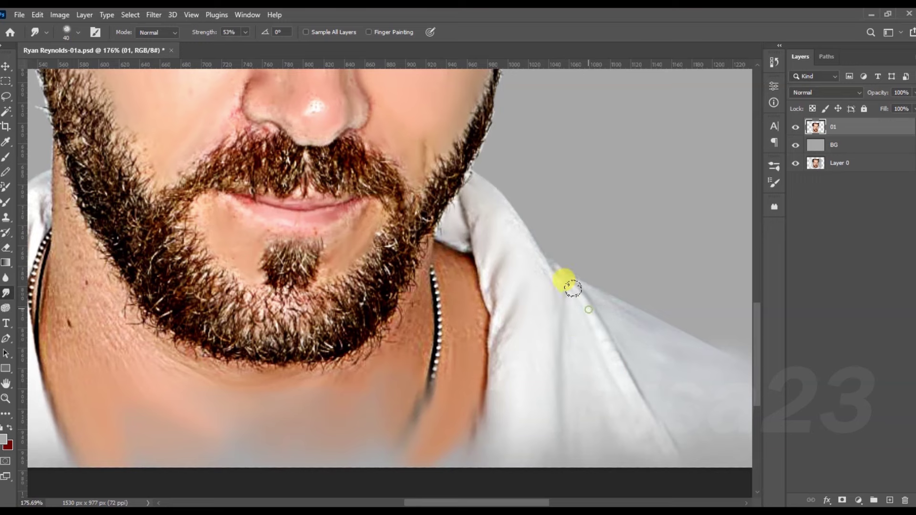
{"action": "scroll", "coordinate": [372, 249], "scroll_direction": "left", "scroll_amount": 5}
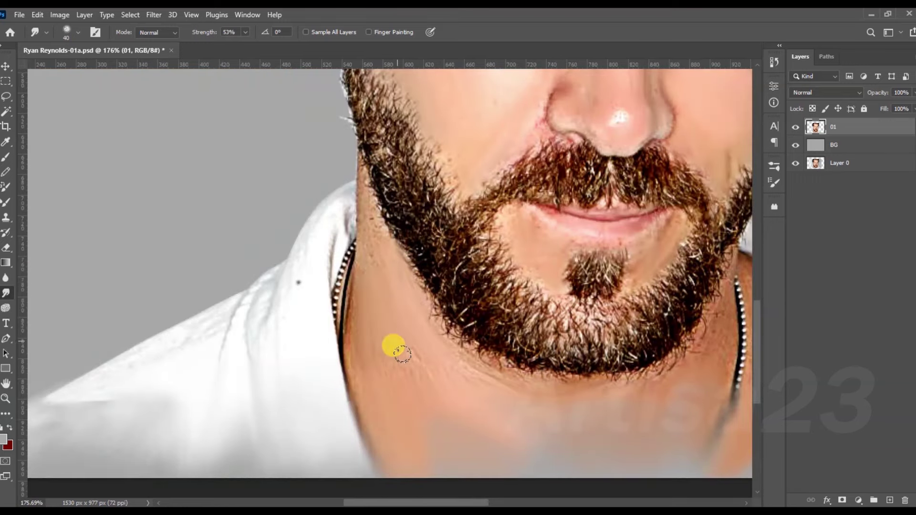
{"action": "scroll", "coordinate": [688, 343], "scroll_direction": "right", "scroll_amount": 2}
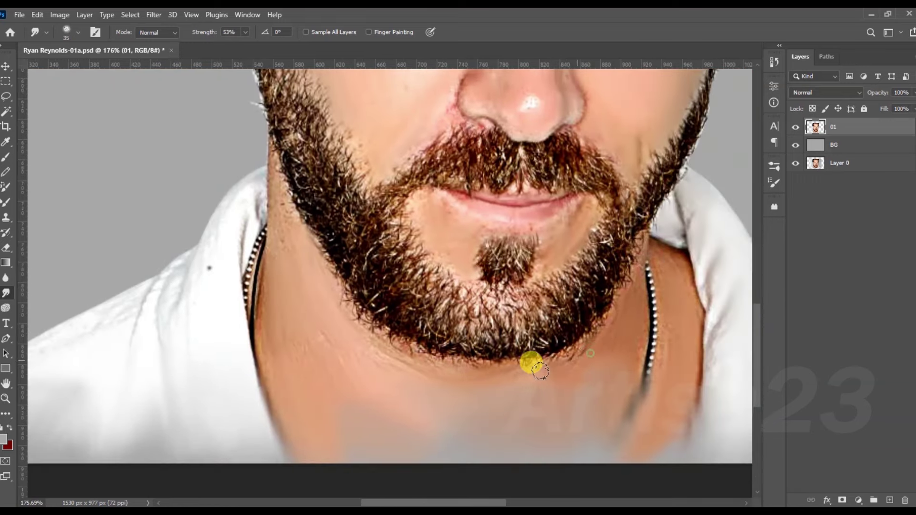
{"action": "scroll", "coordinate": [358, 308], "scroll_direction": "up", "scroll_amount": 2}
{"action": "scroll", "coordinate": [358, 308], "scroll_direction": "left", "scroll_amount": 1}
{"action": "key", "text": "bracketright"}
{"action": "key", "text": "bracketright"}
{"action": "key", "text": "bracketright"}
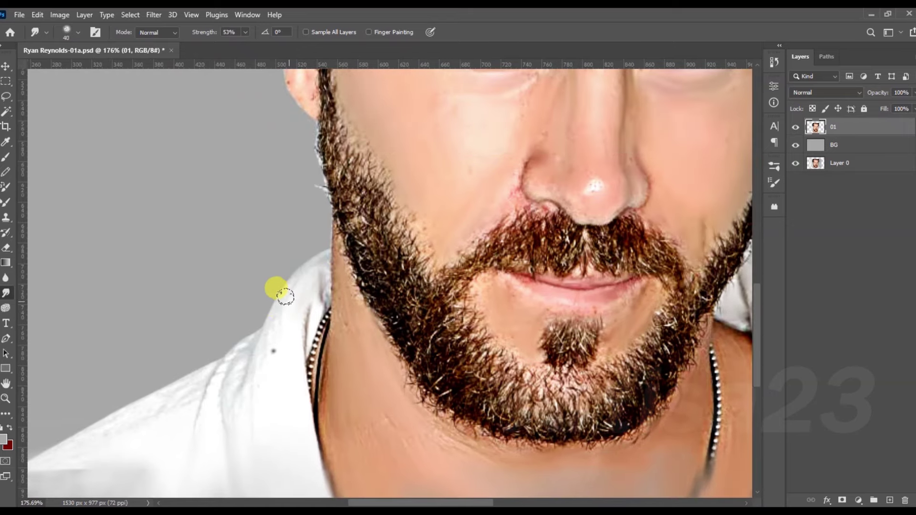
{"action": "scroll", "coordinate": [223, 419], "scroll_direction": "down", "scroll_amount": 3}
{"action": "scroll", "coordinate": [223, 418], "scroll_direction": "left", "scroll_amount": 1}
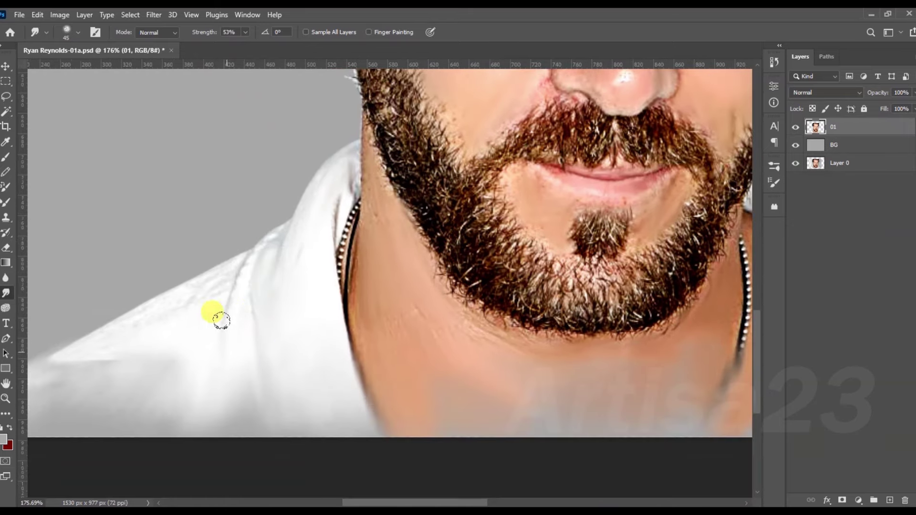
{"action": "scroll", "coordinate": [409, 219], "scroll_direction": "up", "scroll_amount": 2}
{"action": "scroll", "coordinate": [409, 218], "scroll_direction": "right", "scroll_amount": 2}
{"action": "scroll", "coordinate": [299, 310], "scroll_direction": "down", "scroll_amount": 3}
{"action": "scroll", "coordinate": [299, 310], "scroll_direction": "left", "scroll_amount": 5}
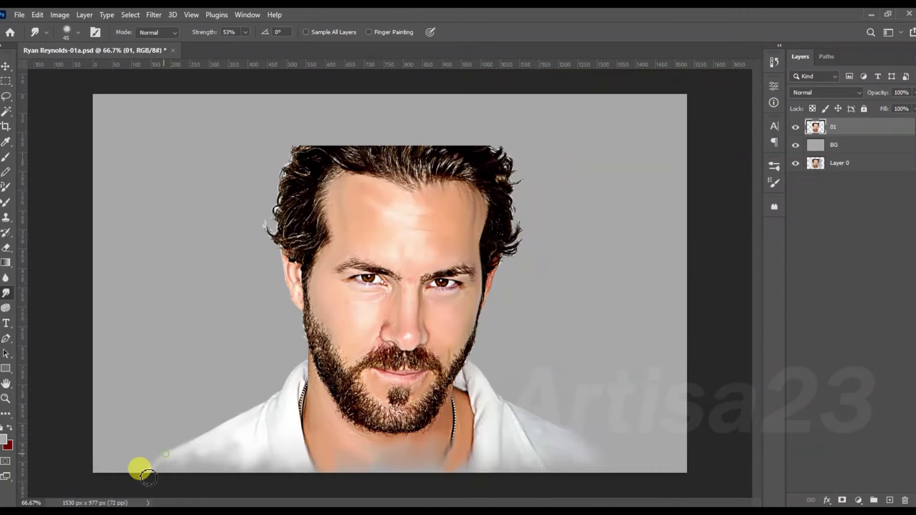
{"action": "scroll", "coordinate": [421, 244], "scroll_direction": "up", "scroll_amount": 5}
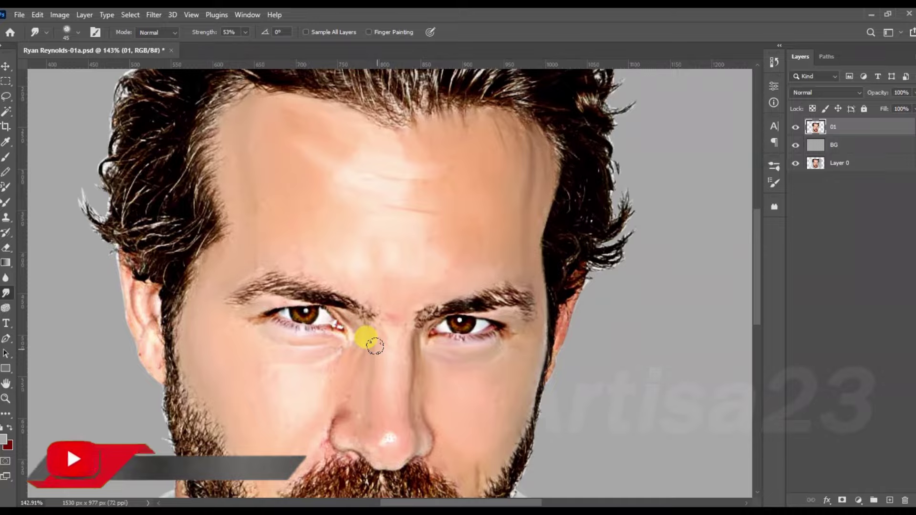
{"action": "scroll", "coordinate": [189, 274], "scroll_direction": "up", "scroll_amount": 5}
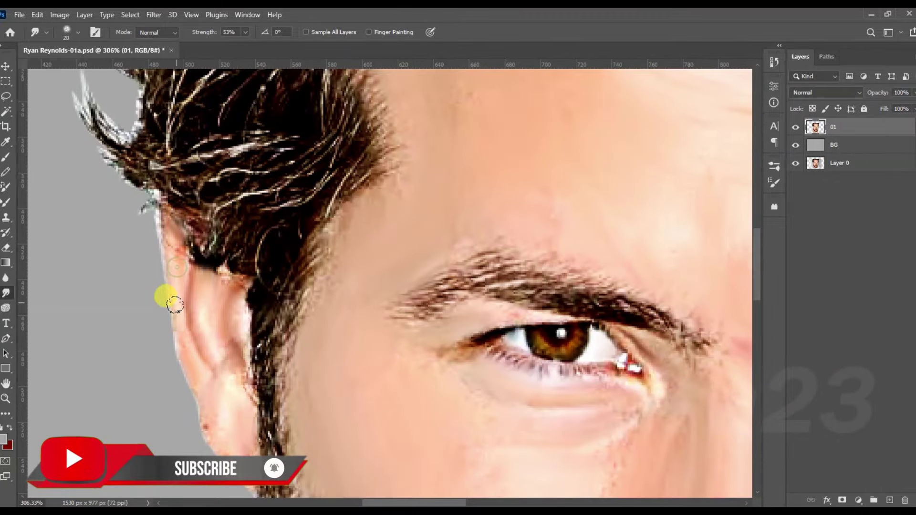
{"action": "scroll", "coordinate": [347, 204], "scroll_direction": "up", "scroll_amount": 3}
{"action": "scroll", "coordinate": [435, 266], "scroll_direction": "right", "scroll_amount": 5}
{"action": "scroll", "coordinate": [345, 356], "scroll_direction": "down", "scroll_amount": 5}
{"action": "scroll", "coordinate": [389, 260], "scroll_direction": "up", "scroll_amount": 5}
{"action": "scroll", "coordinate": [588, 305], "scroll_direction": "right", "scroll_amount": 5}
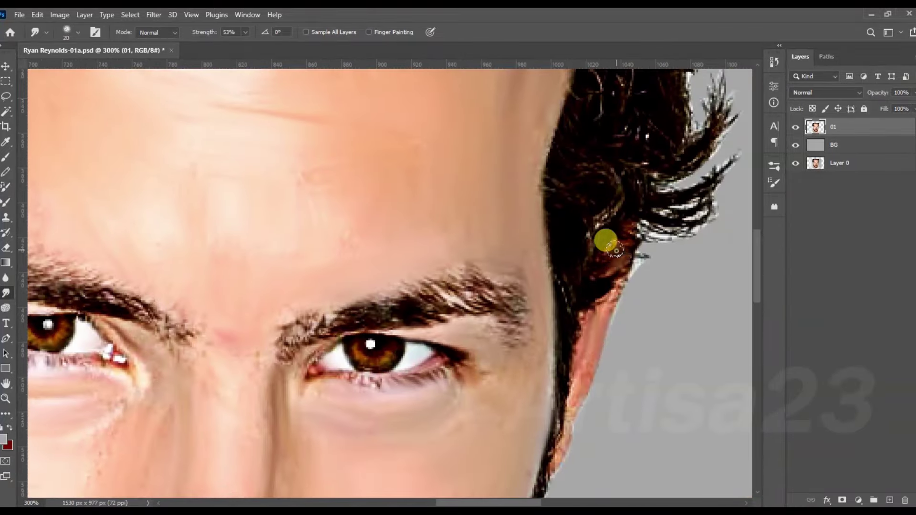
{"action": "scroll", "coordinate": [548, 451], "scroll_direction": "down", "scroll_amount": 5}
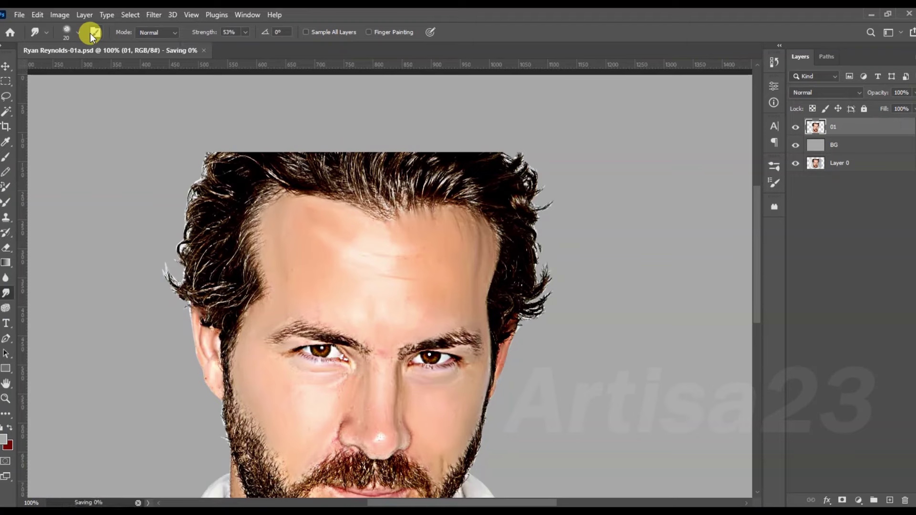
Step: Choose a hair-strand brush tip from the brush presets and size it to 40 px
{"action": "left_click", "coordinate": [95, 32]}
{"action": "left_click", "coordinate": [572, 161]}
{"action": "scroll", "coordinate": [756, 282], "scroll_direction": "down", "scroll_amount": 5}
{"action": "scroll", "coordinate": [613, 348], "scroll_direction": "down", "scroll_amount": 3}
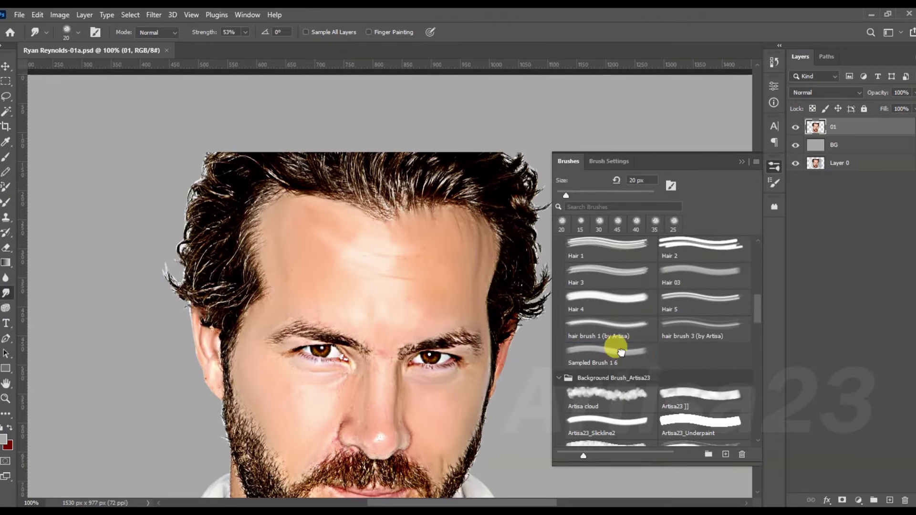
{"action": "left_click", "coordinate": [614, 347]}
{"action": "scroll", "coordinate": [307, 88], "scroll_direction": "up", "scroll_amount": 3}
{"action": "key", "text": "bracketleft"}
{"action": "key", "text": "bracketleft"}
{"action": "key", "text": "bracketleft"}
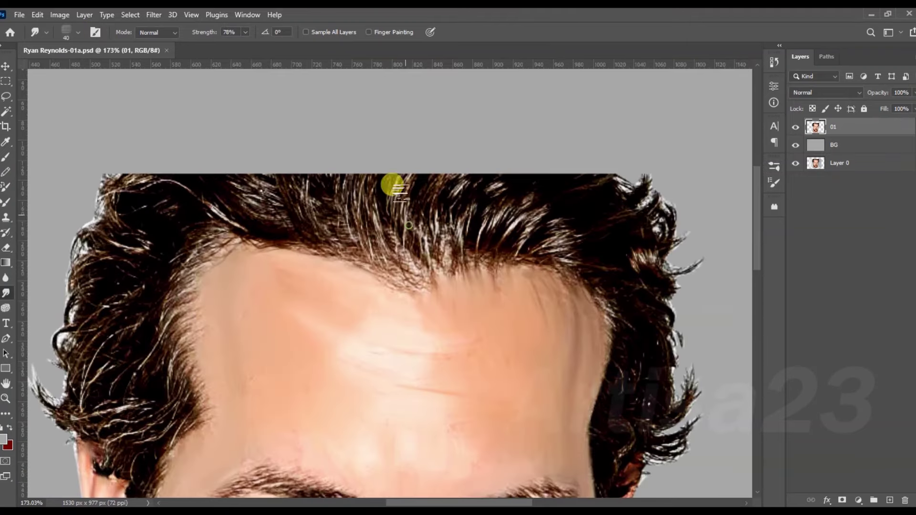
Step: Sweep the top hair upward and over the left hairline into the background
{"action": "left_click_drag", "start_coordinate": [389, 205], "coordinate": [466, 126]}
{"action": "mouse_move", "coordinate": [453, 220]}
{"action": "left_mouse_down"}
{"action": "mouse_move", "coordinate": [470, 138]}
{"action": "mouse_move", "coordinate": [530, 151]}
{"action": "left_mouse_up"}
{"action": "mouse_move", "coordinate": [521, 196]}
{"action": "left_mouse_down"}
{"action": "mouse_move", "coordinate": [484, 159]}
{"action": "mouse_move", "coordinate": [527, 218]}
{"action": "mouse_move", "coordinate": [602, 181]}
{"action": "left_mouse_up"}
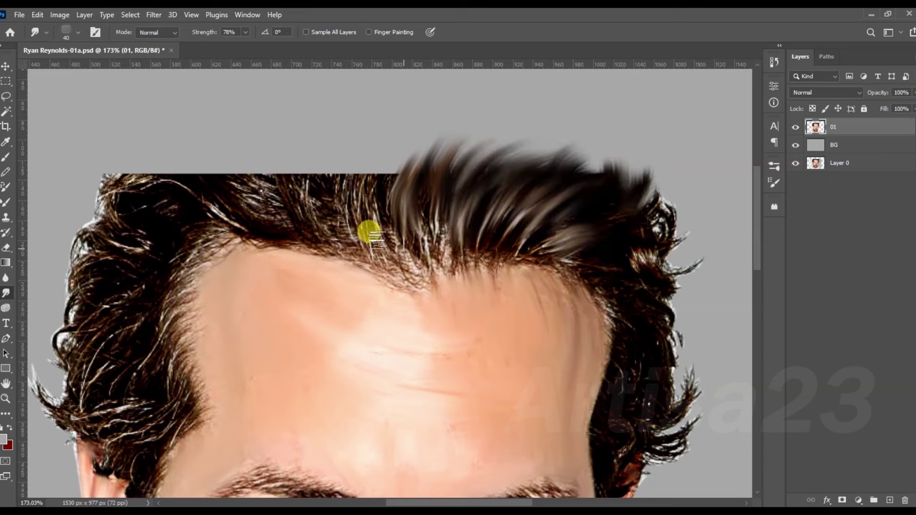
{"action": "left_click_drag", "start_coordinate": [368, 233], "coordinate": [388, 129]}
{"action": "left_click_drag", "start_coordinate": [342, 229], "coordinate": [388, 100]}
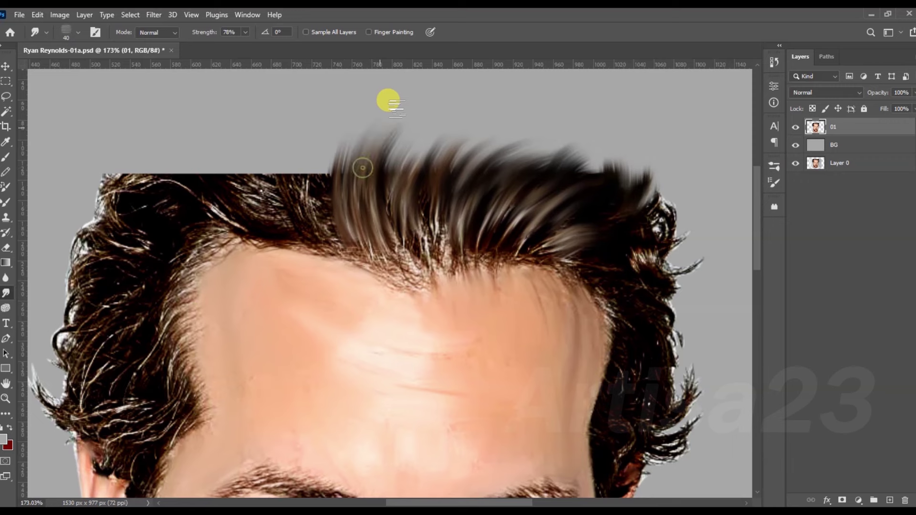
{"action": "left_click_drag", "start_coordinate": [334, 210], "coordinate": [247, 117]}
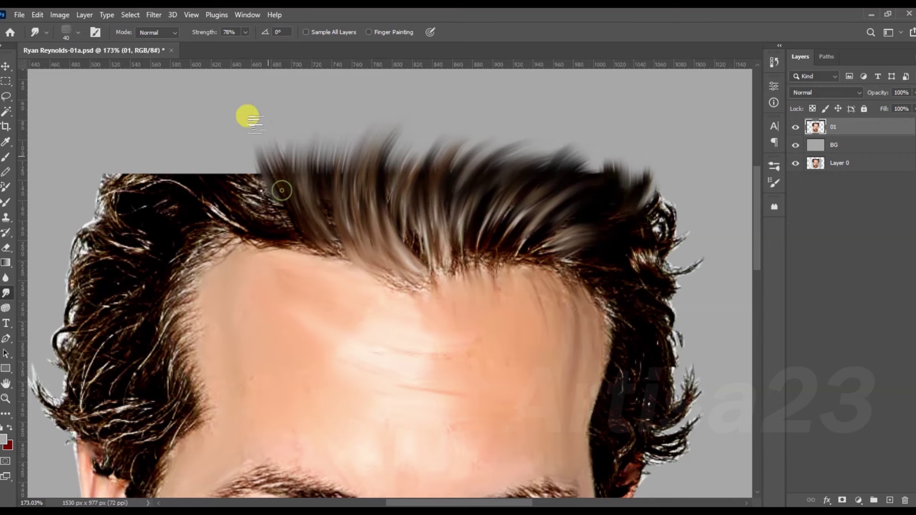
{"action": "left_click_drag", "start_coordinate": [282, 191], "coordinate": [210, 133]}
{"action": "mouse_move", "coordinate": [253, 193]}
{"action": "left_mouse_down"}
{"action": "mouse_move", "coordinate": [167, 157]}
{"action": "mouse_move", "coordinate": [175, 173]}
{"action": "left_mouse_up"}
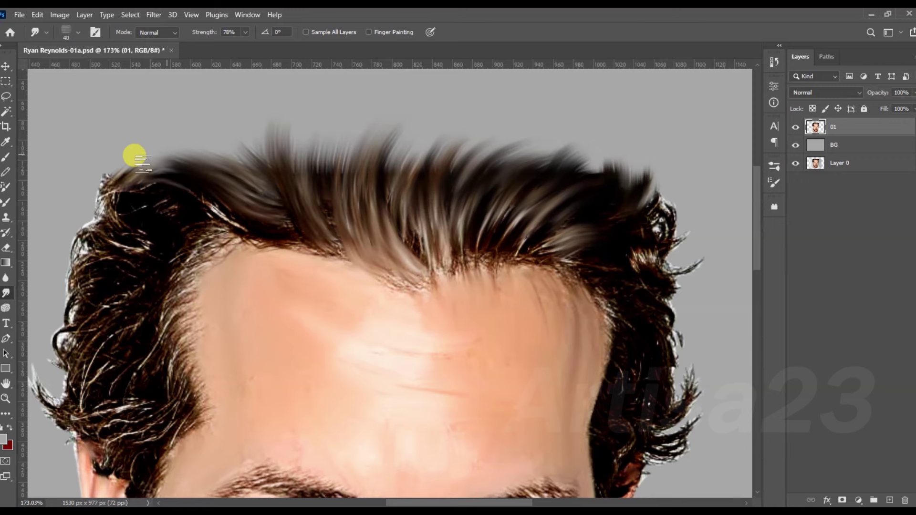
{"action": "left_click_drag", "start_coordinate": [279, 177], "coordinate": [225, 136]}
{"action": "left_click_drag", "start_coordinate": [329, 188], "coordinate": [356, 112]}
Step: Smudge more top hair at 60 px, then sweep the temple hair outward at 35 px
{"action": "scroll", "coordinate": [339, 157], "scroll_direction": "down", "scroll_amount": 2, "text": "alt"}
{"action": "key", "text": "bracketright"}
{"action": "key", "text": "bracketright"}
{"action": "mouse_move", "coordinate": [360, 155]}
{"action": "left_mouse_down"}
{"action": "mouse_move", "coordinate": [401, 147]}
{"action": "mouse_move", "coordinate": [399, 135]}
{"action": "mouse_move", "coordinate": [505, 135]}
{"action": "left_mouse_up"}
{"action": "scroll", "coordinate": [505, 135], "scroll_direction": "down", "scroll_amount": 2, "text": "alt"}
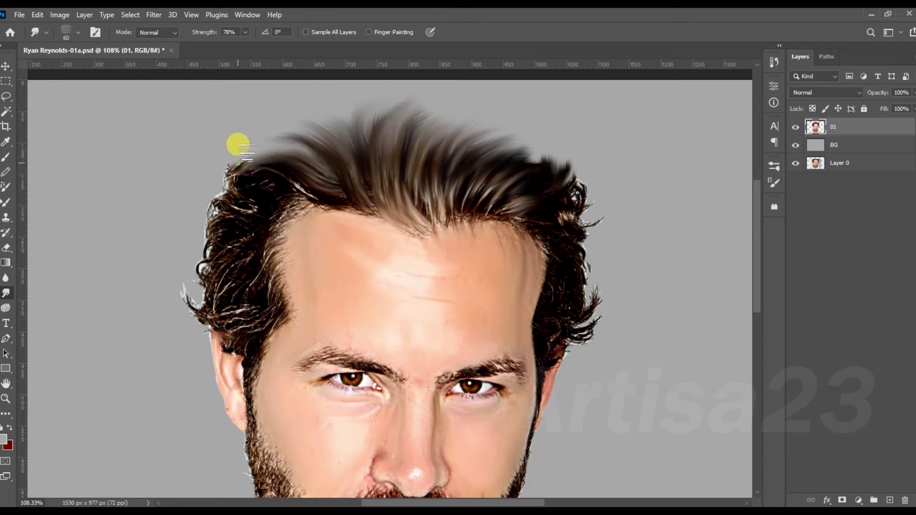
{"action": "scroll", "coordinate": [238, 144], "scroll_direction": "up", "scroll_amount": 3, "text": "alt"}
{"action": "key", "text": "bracketleft"}
{"action": "key", "text": "bracketleft"}
{"action": "left_click_drag", "start_coordinate": [350, 206], "coordinate": [238, 176]}
{"action": "mouse_move", "coordinate": [298, 217]}
{"action": "left_mouse_down"}
{"action": "mouse_move", "coordinate": [213, 194]}
{"action": "mouse_move", "coordinate": [208, 231]}
{"action": "left_mouse_up"}
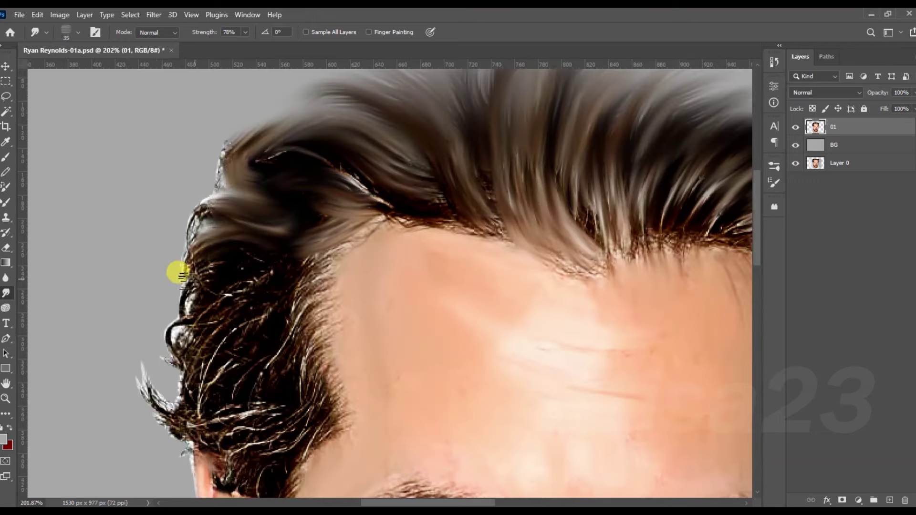
{"action": "left_click_drag", "start_coordinate": [333, 244], "coordinate": [259, 311]}
{"action": "mouse_move", "coordinate": [309, 333]}
{"action": "left_mouse_down"}
{"action": "mouse_move", "coordinate": [377, 268]}
{"action": "mouse_move", "coordinate": [311, 324]}
{"action": "mouse_move", "coordinate": [329, 279]}
{"action": "mouse_move", "coordinate": [260, 201]}
{"action": "left_mouse_up"}
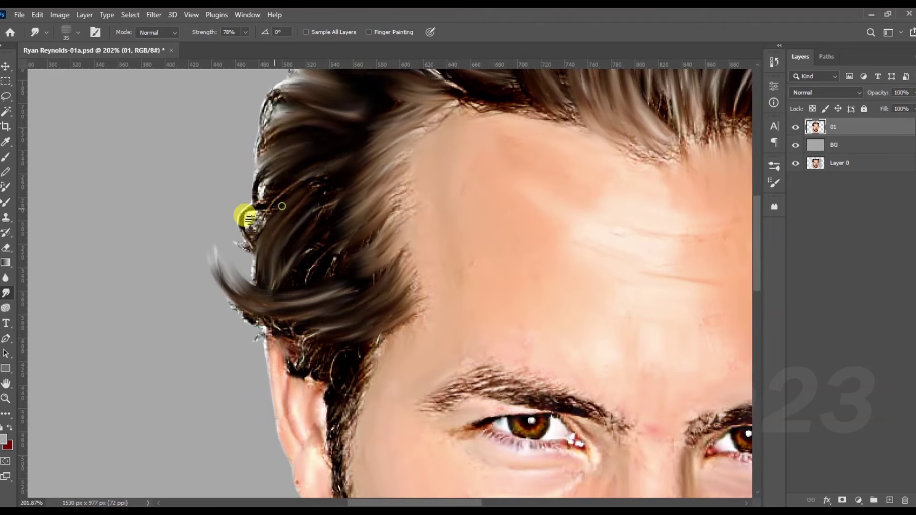
{"action": "mouse_move", "coordinate": [286, 172]}
{"action": "left_mouse_down"}
{"action": "mouse_move", "coordinate": [292, 385]}
{"action": "mouse_move", "coordinate": [354, 381]}
{"action": "mouse_move", "coordinate": [257, 372]}
{"action": "left_mouse_up"}
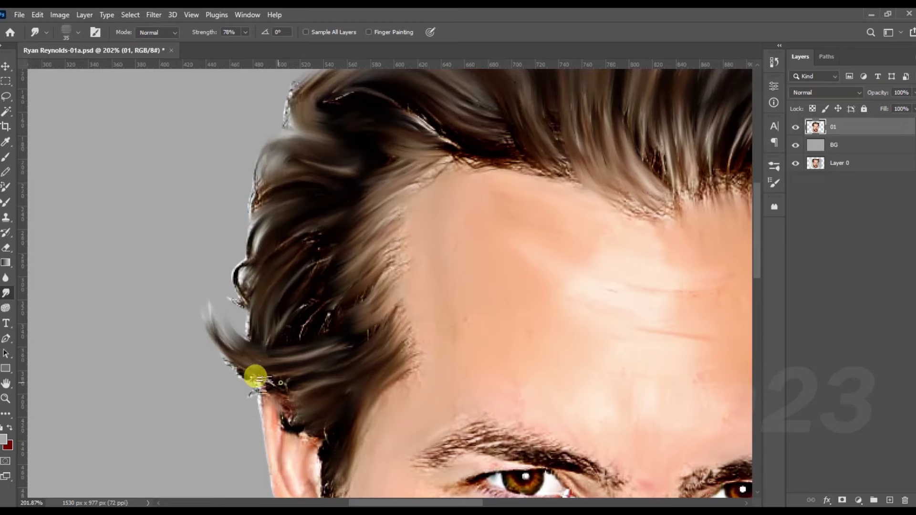
Step: Tease the top hair into wispy upward strands
{"action": "scroll", "coordinate": [358, 206], "scroll_direction": "down", "scroll_amount": 2}
{"action": "scroll", "coordinate": [331, 164], "scroll_direction": "down", "scroll_amount": 2}
{"action": "scroll", "coordinate": [331, 163], "scroll_direction": "up", "scroll_amount": 2}
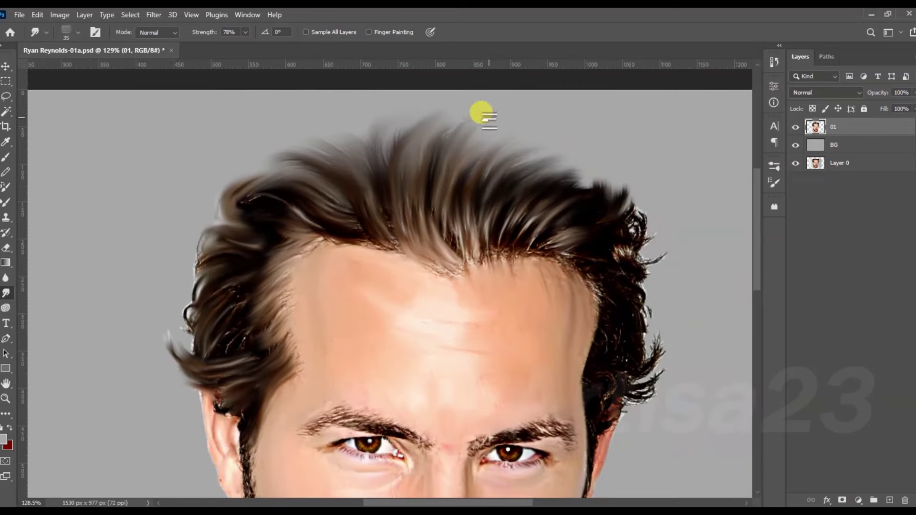
{"action": "left_click_drag", "start_coordinate": [363, 153], "coordinate": [396, 132]}
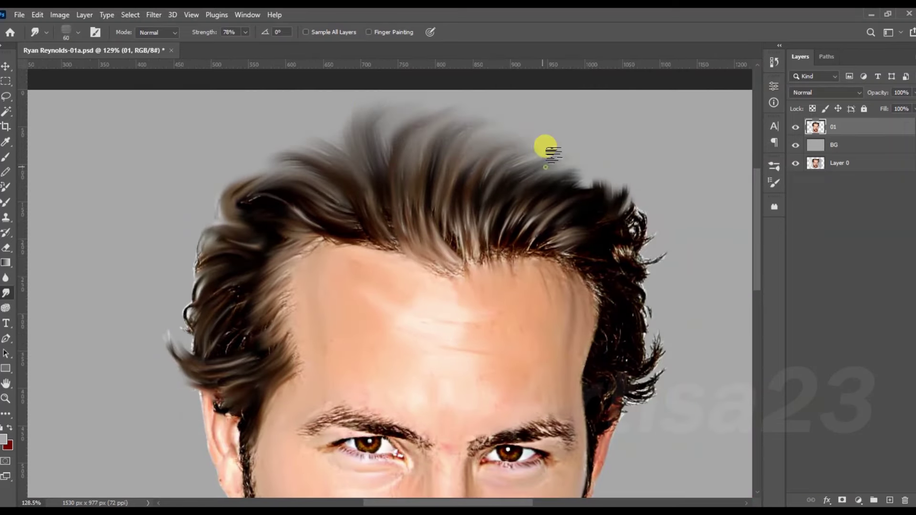
{"action": "scroll", "coordinate": [358, 153], "scroll_direction": "down", "scroll_amount": 1}
{"action": "scroll", "coordinate": [527, 231], "scroll_direction": "down", "scroll_amount": 1}
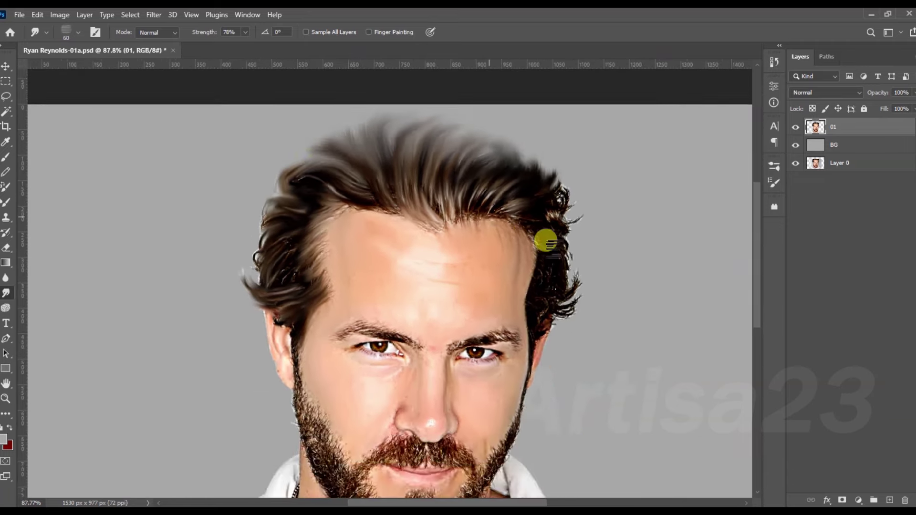
{"action": "scroll", "coordinate": [429, 158], "scroll_direction": "up", "scroll_amount": 4}
Step: At 30 px, blend hairline strands into the forehead and smudge the right hairline outward
{"action": "key", "text": "bracketleft"}
{"action": "key", "text": "bracketleft"}
{"action": "key", "text": "bracketleft"}
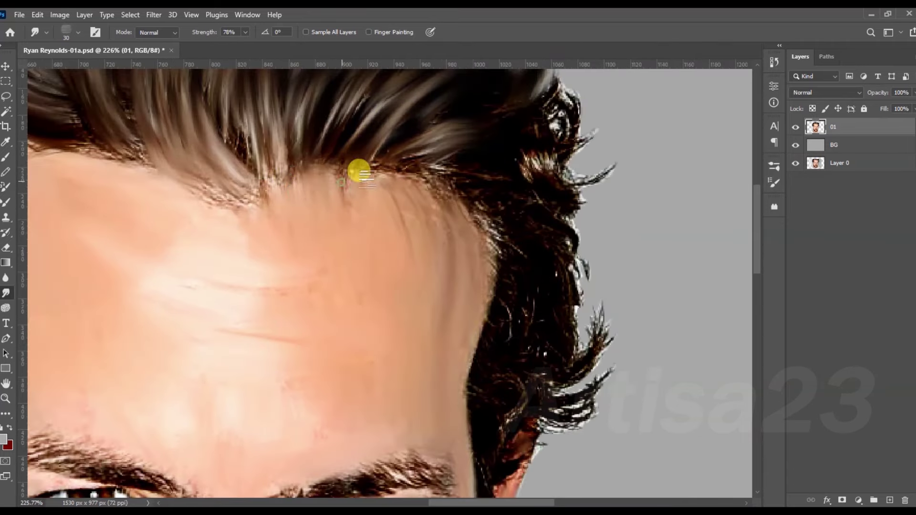
{"action": "left_click_drag", "start_coordinate": [239, 114], "coordinate": [238, 207]}
{"action": "left_click_drag", "start_coordinate": [401, 153], "coordinate": [491, 245]}
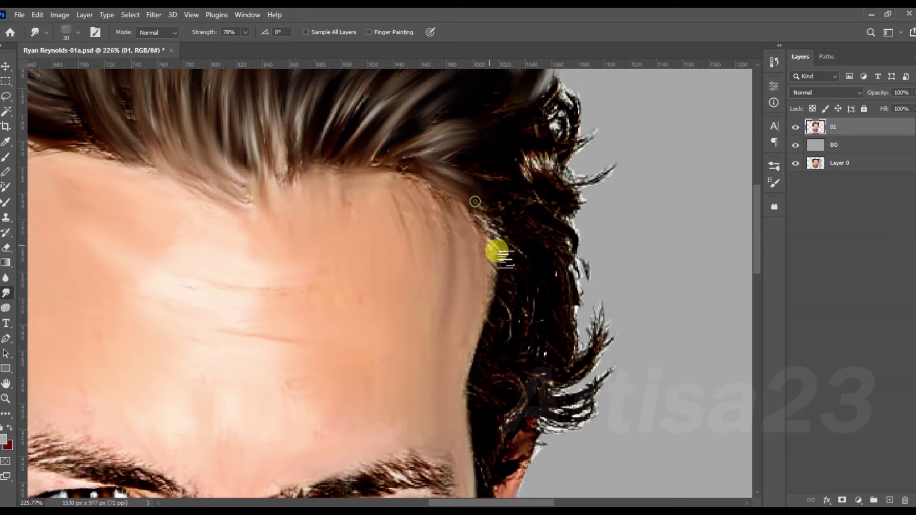
{"action": "scroll", "coordinate": [499, 180], "scroll_direction": "up", "scroll_amount": 2}
{"action": "mouse_move", "coordinate": [499, 180]}
{"action": "left_mouse_down"}
{"action": "mouse_move", "coordinate": [474, 216]}
{"action": "mouse_move", "coordinate": [529, 210]}
{"action": "left_mouse_up"}
{"action": "left_click_drag", "start_coordinate": [488, 277], "coordinate": [458, 348]}
{"action": "scroll", "coordinate": [460, 334], "scroll_direction": "down", "scroll_amount": 3}
{"action": "mouse_move", "coordinate": [467, 221]}
{"action": "left_mouse_down"}
{"action": "mouse_move", "coordinate": [495, 217]}
{"action": "mouse_move", "coordinate": [450, 195]}
{"action": "mouse_move", "coordinate": [425, 300]}
{"action": "mouse_move", "coordinate": [476, 296]}
{"action": "mouse_move", "coordinate": [516, 231]}
{"action": "left_mouse_up"}
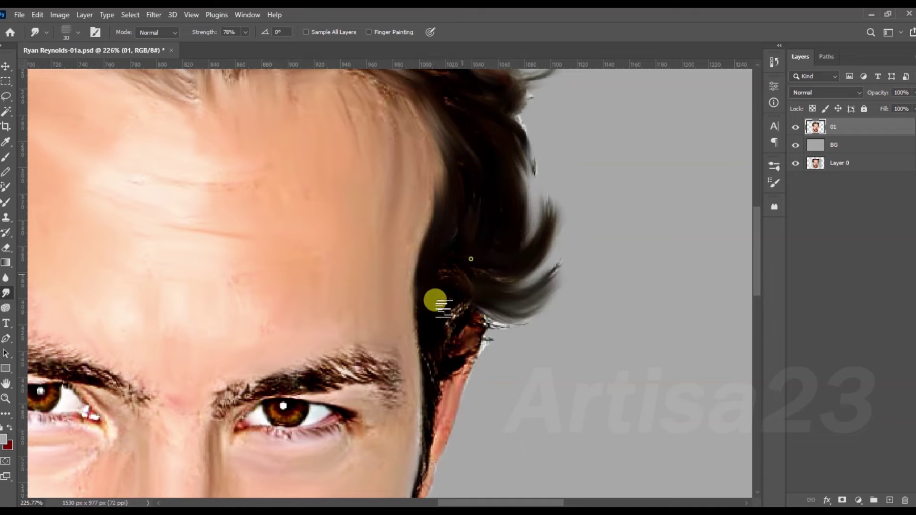
Step: With a smaller brush, smudge both eyebrows into smooth strokes out to their tails
{"action": "key", "text": "ctrl+0"}
{"action": "scroll", "coordinate": [420, 210], "scroll_direction": "up", "scroll_amount": 3}
{"action": "scroll", "coordinate": [464, 259], "scroll_direction": "up", "scroll_amount": 2}
{"action": "key", "text": "bracketleft"}
{"action": "mouse_move", "coordinate": [354, 235]}
{"action": "left_mouse_down"}
{"action": "mouse_move", "coordinate": [204, 205]}
{"action": "mouse_move", "coordinate": [106, 256]}
{"action": "mouse_move", "coordinate": [360, 206]}
{"action": "mouse_move", "coordinate": [521, 292]}
{"action": "left_mouse_up"}
{"action": "scroll", "coordinate": [521, 291], "scroll_direction": "down", "scroll_amount": 2}
{"action": "scroll", "coordinate": [568, 282], "scroll_direction": "up", "scroll_amount": 1}
{"action": "scroll", "coordinate": [589, 270], "scroll_direction": "up", "scroll_amount": 2}
{"action": "left_click_drag", "start_coordinate": [492, 245], "coordinate": [652, 235]}
{"action": "left_click_drag", "start_coordinate": [592, 206], "coordinate": [691, 235]}
{"action": "scroll", "coordinate": [620, 258], "scroll_direction": "down", "scroll_amount": 1}
{"action": "scroll", "coordinate": [354, 378], "scroll_direction": "down", "scroll_amount": 3}
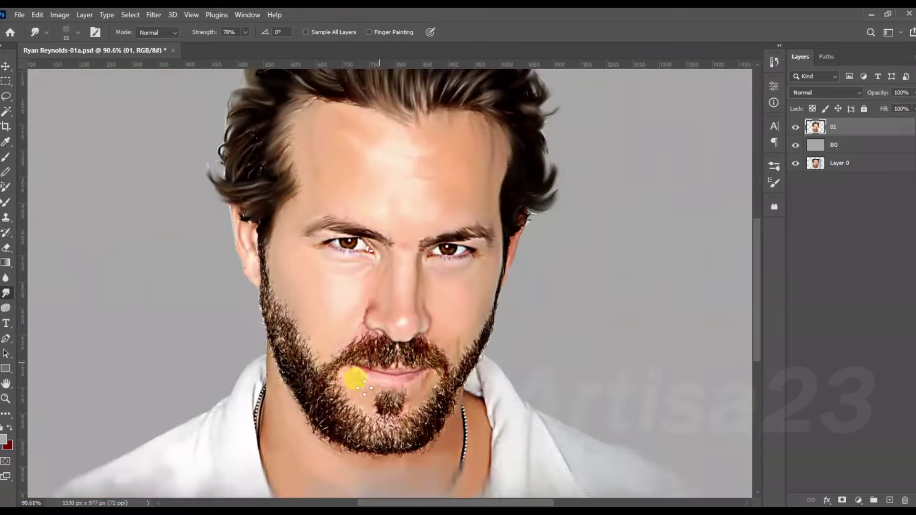
Step: Smudge the mustache into strands and the beard down the left jaw with a 30 px brush
{"action": "scroll", "coordinate": [393, 302], "scroll_direction": "up", "scroll_amount": 4}
{"action": "mouse_move", "coordinate": [394, 302]}
{"action": "left_mouse_down"}
{"action": "mouse_move", "coordinate": [425, 305]}
{"action": "mouse_move", "coordinate": [372, 338]}
{"action": "mouse_move", "coordinate": [428, 360]}
{"action": "mouse_move", "coordinate": [282, 313]}
{"action": "mouse_move", "coordinate": [527, 344]}
{"action": "mouse_move", "coordinate": [556, 278]}
{"action": "mouse_move", "coordinate": [603, 369]}
{"action": "mouse_move", "coordinate": [632, 373]}
{"action": "left_mouse_up"}
{"action": "scroll", "coordinate": [427, 360], "scroll_direction": "down", "scroll_amount": 1}
{"action": "scroll", "coordinate": [632, 372], "scroll_direction": "down", "scroll_amount": 1}
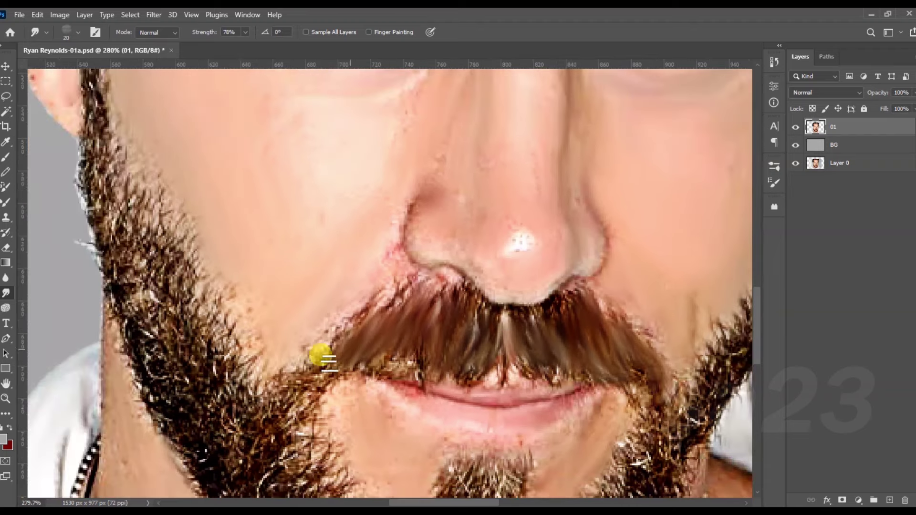
{"action": "scroll", "coordinate": [378, 348], "scroll_direction": "down", "scroll_amount": 1}
{"action": "key", "text": "bracketright"}
{"action": "mouse_move", "coordinate": [378, 348]}
{"action": "left_mouse_down"}
{"action": "mouse_move", "coordinate": [307, 394]}
{"action": "mouse_move", "coordinate": [262, 405]}
{"action": "mouse_move", "coordinate": [231, 348]}
{"action": "mouse_move", "coordinate": [207, 352]}
{"action": "mouse_move", "coordinate": [173, 275]}
{"action": "left_mouse_up"}
{"action": "left_click_drag", "start_coordinate": [152, 163], "coordinate": [159, 294]}
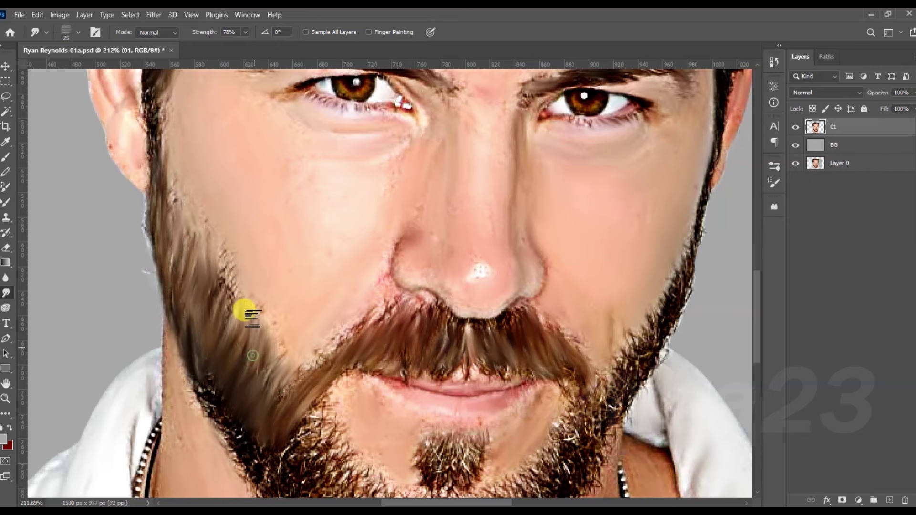
Step: Smudge the chin beard toward the centre and the right-jaw beard into strands
{"action": "left_click_drag", "start_coordinate": [308, 408], "coordinate": [313, 310]}
{"action": "mouse_move", "coordinate": [351, 379]}
{"action": "left_mouse_down"}
{"action": "mouse_move", "coordinate": [378, 423]}
{"action": "mouse_move", "coordinate": [298, 358]}
{"action": "mouse_move", "coordinate": [314, 378]}
{"action": "left_mouse_up"}
{"action": "mouse_move", "coordinate": [297, 428]}
{"action": "left_mouse_down"}
{"action": "mouse_move", "coordinate": [415, 471]}
{"action": "mouse_move", "coordinate": [436, 389]}
{"action": "mouse_move", "coordinate": [492, 447]}
{"action": "mouse_move", "coordinate": [544, 414]}
{"action": "left_mouse_up"}
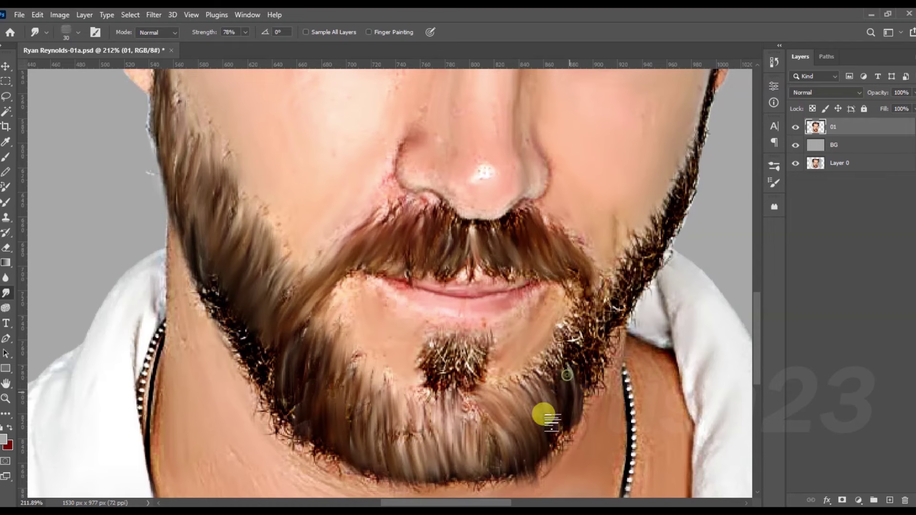
{"action": "left_click_drag", "start_coordinate": [593, 303], "coordinate": [568, 405]}
{"action": "scroll", "coordinate": [663, 210], "scroll_direction": "up", "scroll_amount": 1}
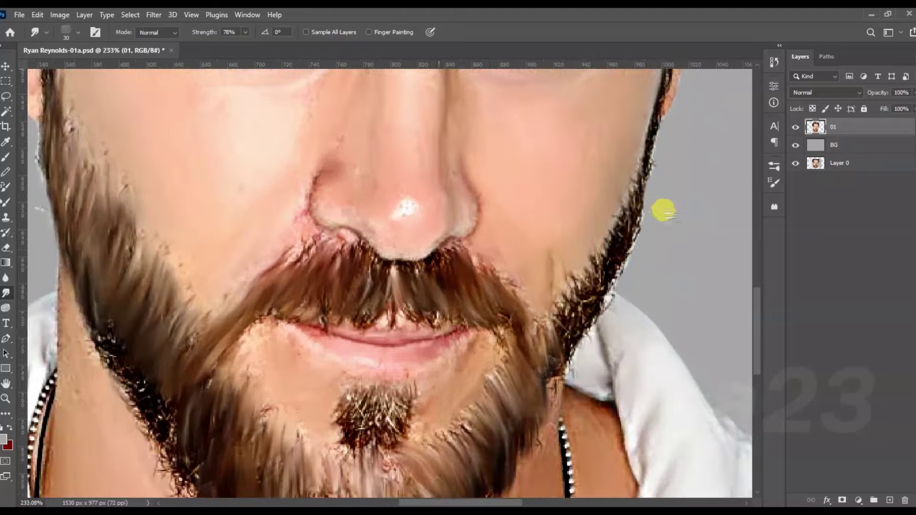
{"action": "left_click_drag", "start_coordinate": [554, 311], "coordinate": [601, 288]}
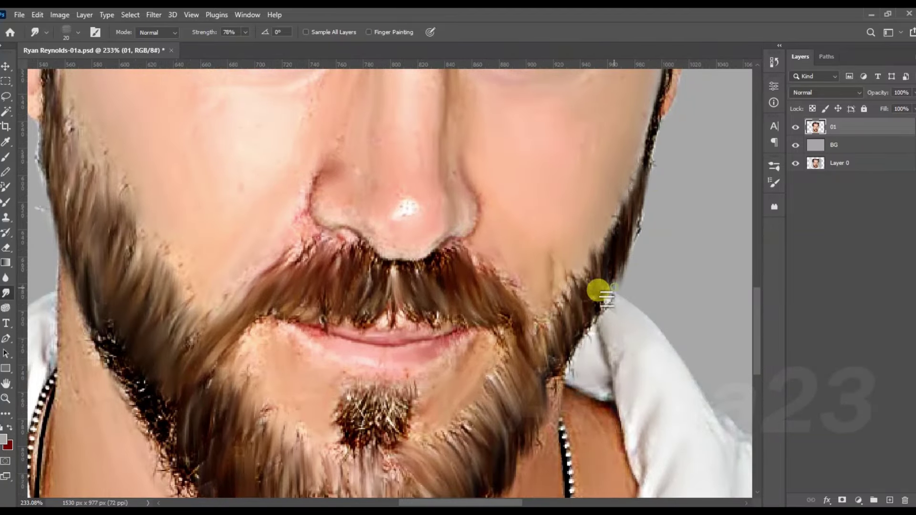
{"action": "scroll", "coordinate": [637, 210], "scroll_direction": "down", "scroll_amount": 2}
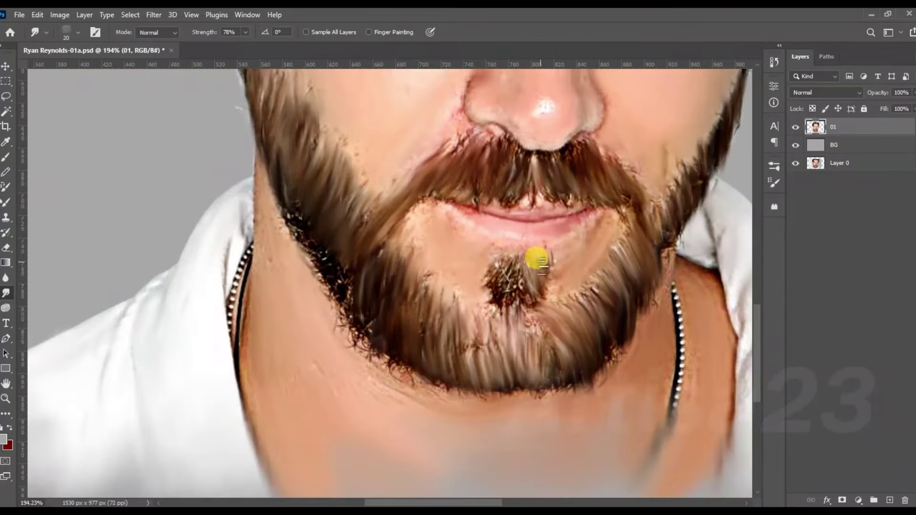
{"action": "scroll", "coordinate": [507, 292], "scroll_direction": "up", "scroll_amount": 1}
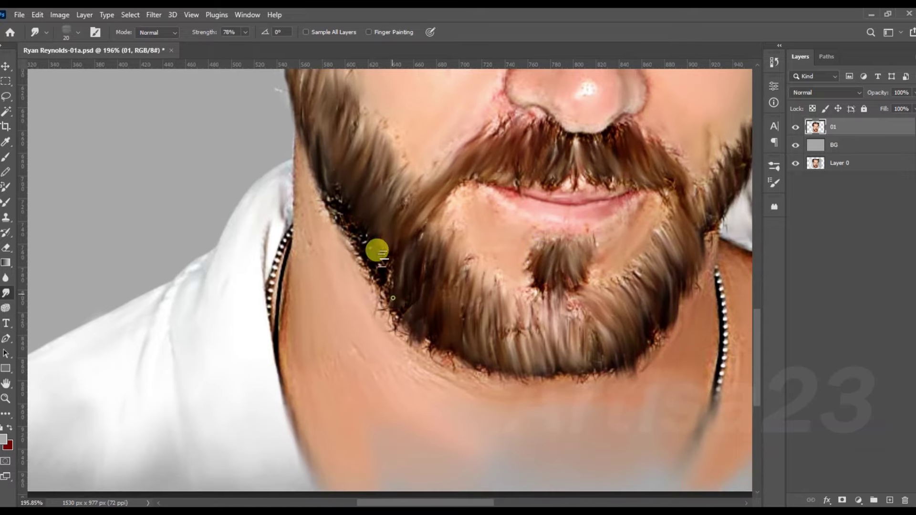
{"action": "scroll", "coordinate": [339, 202], "scroll_direction": "down", "scroll_amount": 3}
{"action": "scroll", "coordinate": [429, 303], "scroll_direction": "up", "scroll_amount": 2}
{"action": "scroll", "coordinate": [286, 293], "scroll_direction": "up", "scroll_amount": 2}
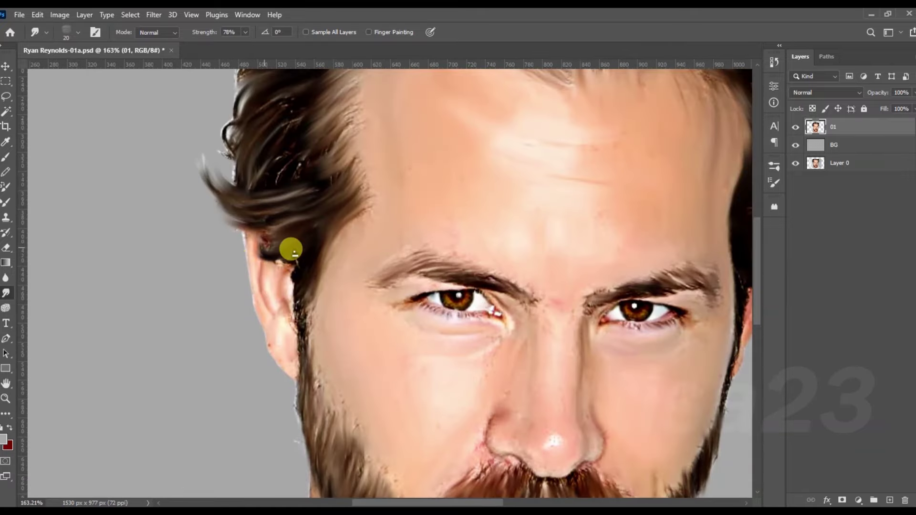
{"action": "scroll", "coordinate": [639, 271], "scroll_direction": "down", "scroll_amount": 3}
{"action": "scroll", "coordinate": [640, 249], "scroll_direction": "down", "scroll_amount": 3}
Step: Fill the background with a darker grey and add a new empty layer above it
{"action": "key", "text": "alt+bracketleft"}
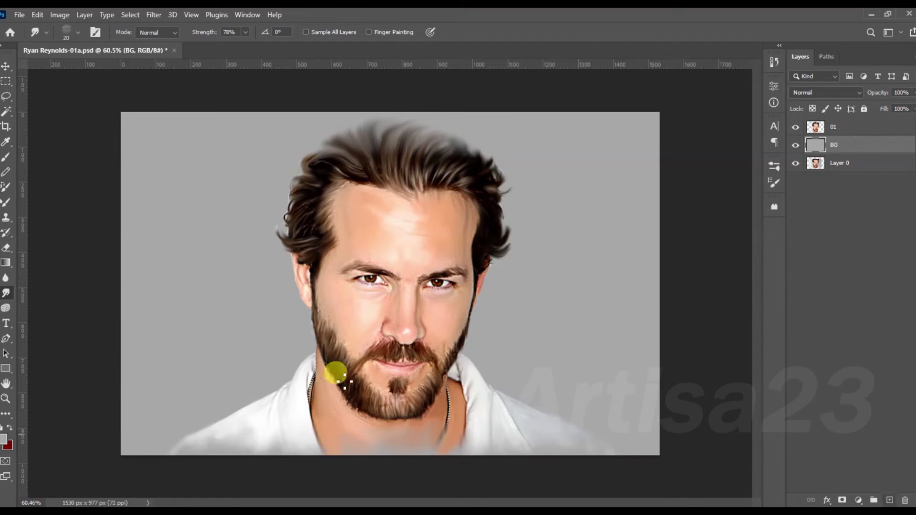
{"action": "left_click", "coordinate": [4, 439]}
{"action": "left_click", "coordinate": [754, 298]}
{"action": "key", "text": "r"}
{"action": "key", "text": "alt+BackSpace"}
{"action": "left_click", "coordinate": [889, 500]}
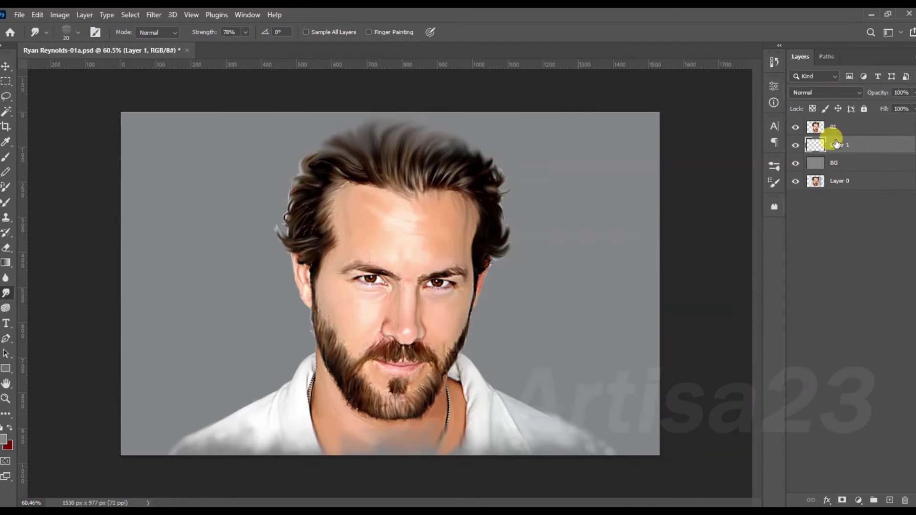
Step: Save the document as Ryan Reynolds-01.psd, replacing the existing file
{"action": "key", "text": "ctrl+shift+s"}
{"action": "double_click", "coordinate": [194, 112]}
{"action": "left_click", "coordinate": [528, 262]}
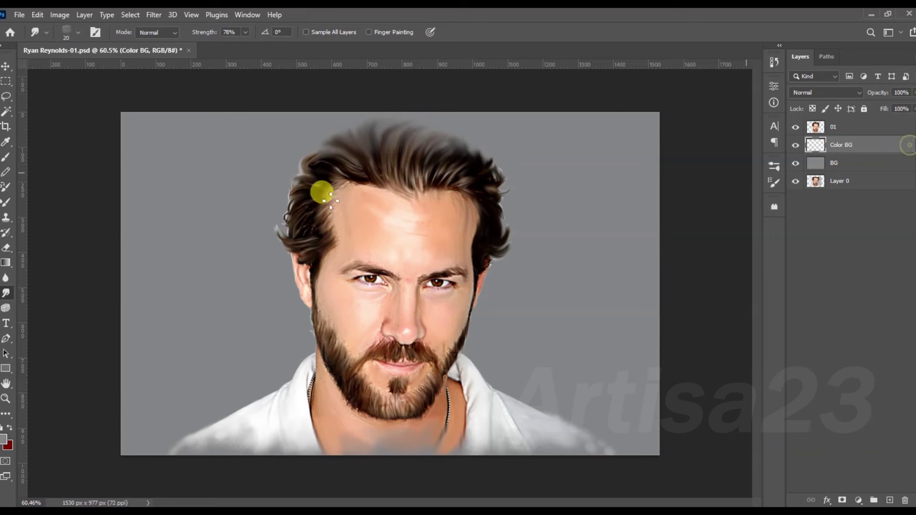
Step: Select a textured brush preset for painting the background
{"action": "key", "text": "b"}
{"action": "left_click", "coordinate": [90, 30]}
{"action": "scroll", "coordinate": [679, 296], "scroll_direction": "down", "scroll_amount": 5}
{"action": "scroll", "coordinate": [716, 300], "scroll_direction": "down", "scroll_amount": 3}
{"action": "mouse_move", "coordinate": [759, 308]}
{"action": "left_mouse_down"}
{"action": "mouse_move", "coordinate": [759, 269]}
{"action": "mouse_move", "coordinate": [759, 427]}
{"action": "left_mouse_up"}
{"action": "left_click", "coordinate": [558, 331]}
{"action": "left_click_drag", "start_coordinate": [757, 420], "coordinate": [762, 327]}
{"action": "left_click", "coordinate": [699, 287]}
{"action": "left_click", "coordinate": [741, 162]}
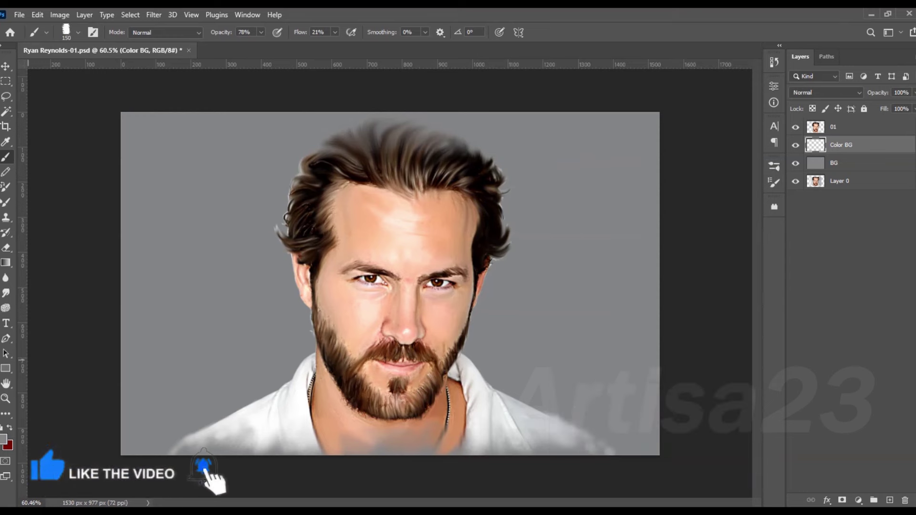
Step: Paint light-blue strokes on both sides of the hair with a 300 px brush at 98% opacity
{"action": "left_click", "coordinate": [4, 438]}
{"action": "left_click", "coordinate": [768, 300]}
{"action": "key", "text": "]"}
{"action": "left_click_drag", "start_coordinate": [496, 158], "coordinate": [420, 175]}
{"action": "left_click_drag", "start_coordinate": [265, 46], "coordinate": [268, 46]}
{"action": "left_click_drag", "start_coordinate": [291, 172], "coordinate": [214, 165]}
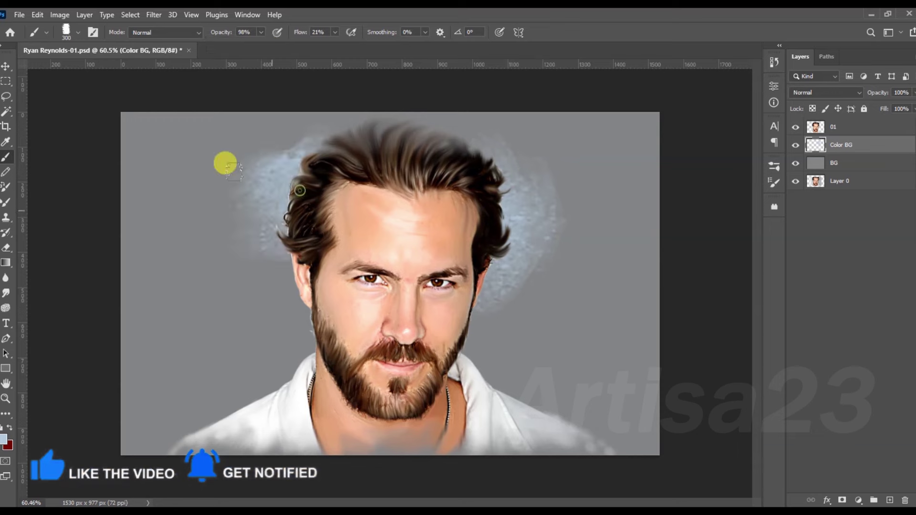
{"action": "left_click_drag", "start_coordinate": [275, 203], "coordinate": [295, 334]}
{"action": "left_click_drag", "start_coordinate": [476, 159], "coordinate": [525, 210]}
Step: Paint brown strokes right of the face, switching to a different textured brush
{"action": "left_click", "coordinate": [445, 327], "text": "alt"}
{"action": "mouse_move", "coordinate": [477, 334]}
{"action": "left_mouse_down"}
{"action": "mouse_move", "coordinate": [518, 353]}
{"action": "mouse_move", "coordinate": [434, 89]}
{"action": "left_mouse_up"}
{"action": "key", "text": "F5"}
{"action": "left_click", "coordinate": [572, 158]}
{"action": "scroll", "coordinate": [620, 314], "scroll_direction": "down", "scroll_amount": 1}
{"action": "left_click", "coordinate": [617, 321]}
{"action": "key", "text": "F5"}
{"action": "mouse_move", "coordinate": [505, 329]}
{"action": "left_mouse_down"}
{"action": "mouse_move", "coordinate": [533, 272]}
{"action": "mouse_move", "coordinate": [581, 303]}
{"action": "left_mouse_up"}
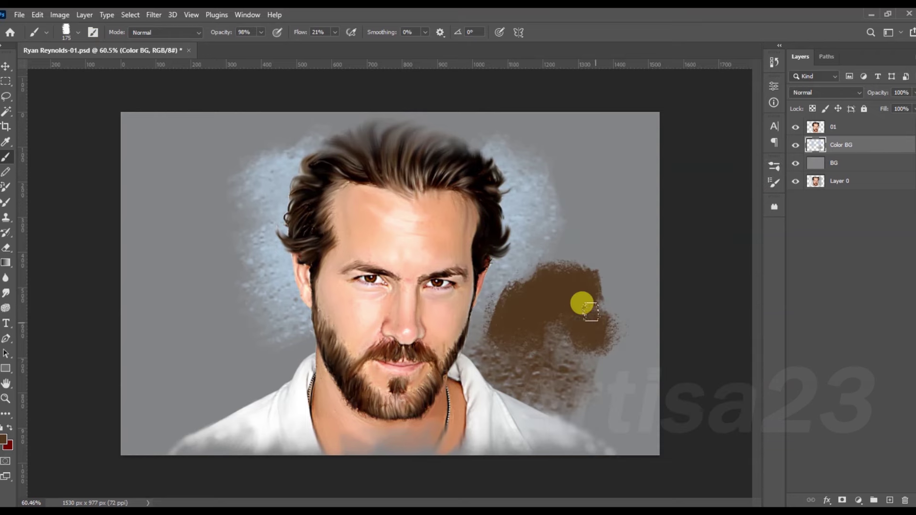
Step: Add light blue and grey at the upper right, then grey across the left at 200 px
{"action": "left_click_drag", "start_coordinate": [525, 196], "coordinate": [561, 246]}
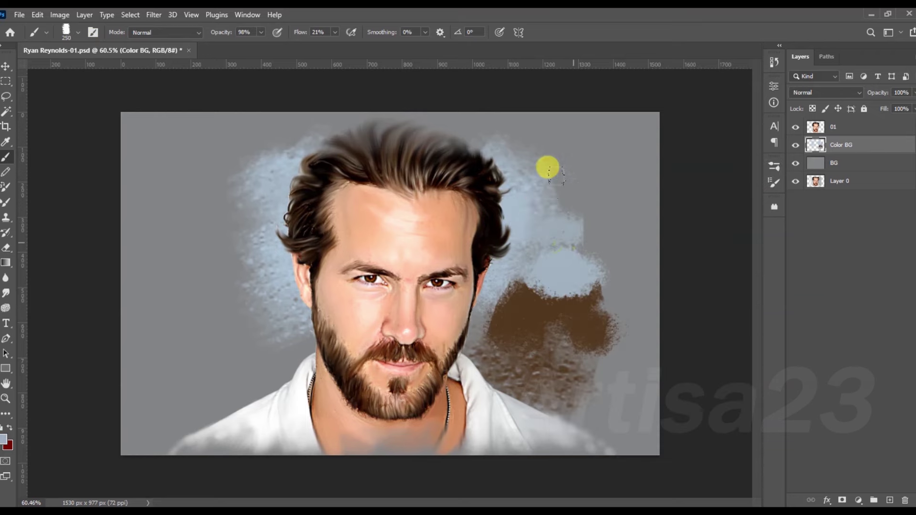
{"action": "scroll", "coordinate": [548, 169], "scroll_direction": "down", "scroll_amount": 1}
{"action": "left_click_drag", "start_coordinate": [515, 205], "coordinate": [476, 147]}
{"action": "mouse_move", "coordinate": [596, 191]}
{"action": "left_mouse_down"}
{"action": "mouse_move", "coordinate": [556, 204]}
{"action": "mouse_move", "coordinate": [591, 267]}
{"action": "left_mouse_up"}
{"action": "left_click", "coordinate": [565, 147], "text": "alt"}
{"action": "mouse_move", "coordinate": [592, 220]}
{"action": "left_mouse_down"}
{"action": "mouse_move", "coordinate": [540, 230]}
{"action": "mouse_move", "coordinate": [511, 219]}
{"action": "mouse_move", "coordinate": [501, 172]}
{"action": "mouse_move", "coordinate": [565, 198]}
{"action": "mouse_move", "coordinate": [580, 249]}
{"action": "left_mouse_up"}
{"action": "key", "text": "bracketleft"}
{"action": "mouse_move", "coordinate": [237, 244]}
{"action": "left_mouse_down"}
{"action": "mouse_move", "coordinate": [196, 272]}
{"action": "mouse_move", "coordinate": [274, 289]}
{"action": "mouse_move", "coordinate": [296, 334]}
{"action": "mouse_move", "coordinate": [259, 344]}
{"action": "mouse_move", "coordinate": [210, 377]}
{"action": "left_mouse_up"}
Step: Layer brown and grey-blue texture over the lower-left and lower-right background
{"action": "left_click", "coordinate": [592, 307], "text": "alt"}
{"action": "mouse_move", "coordinate": [269, 307]}
{"action": "left_mouse_down"}
{"action": "mouse_move", "coordinate": [229, 296]}
{"action": "mouse_move", "coordinate": [289, 207]}
{"action": "left_mouse_up"}
{"action": "left_click", "coordinate": [229, 295], "text": "alt"}
{"action": "left_click_drag", "start_coordinate": [235, 301], "coordinate": [191, 267]}
{"action": "left_click_drag", "start_coordinate": [548, 280], "coordinate": [591, 334]}
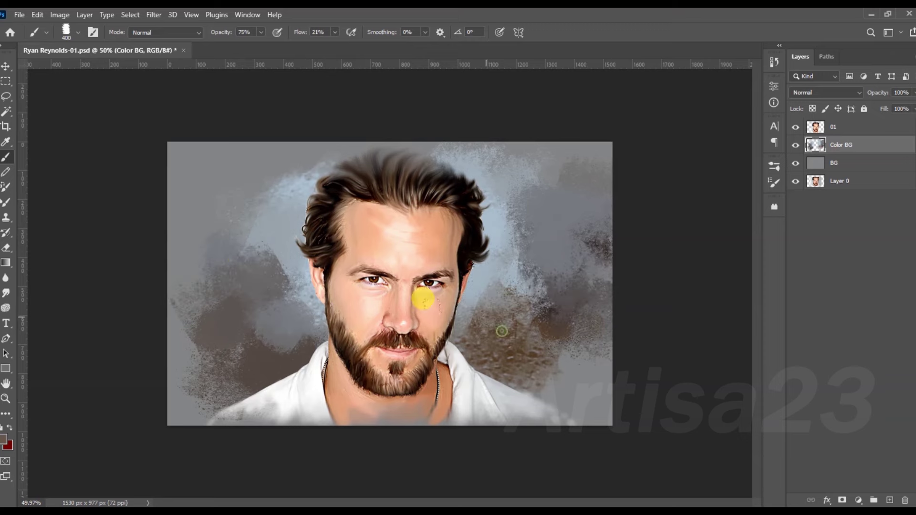
{"action": "left_click_drag", "start_coordinate": [252, 274], "coordinate": [295, 234]}
{"action": "left_click_drag", "start_coordinate": [548, 366], "coordinate": [587, 391]}
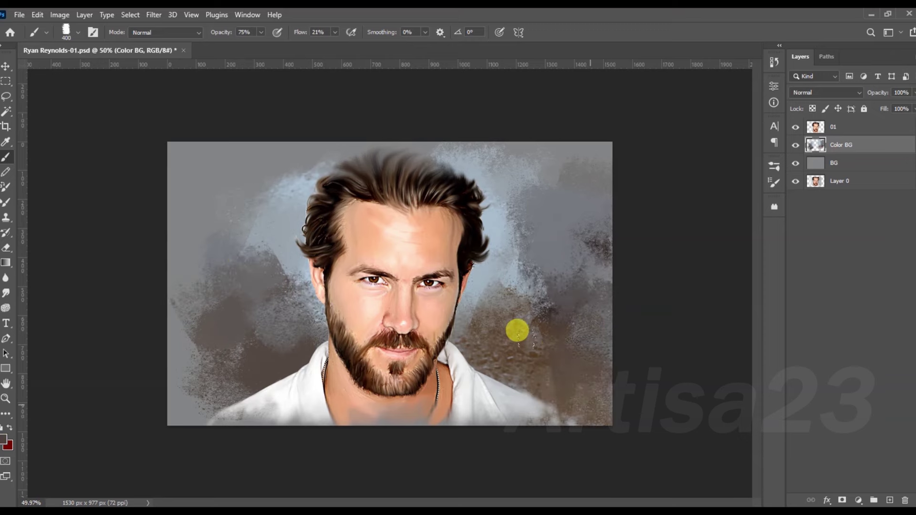
{"action": "left_click", "coordinate": [555, 303], "text": "alt"}
{"action": "mouse_move", "coordinate": [205, 382]}
{"action": "left_mouse_down"}
{"action": "mouse_move", "coordinate": [216, 344]}
{"action": "mouse_move", "coordinate": [185, 230]}
{"action": "left_mouse_up"}
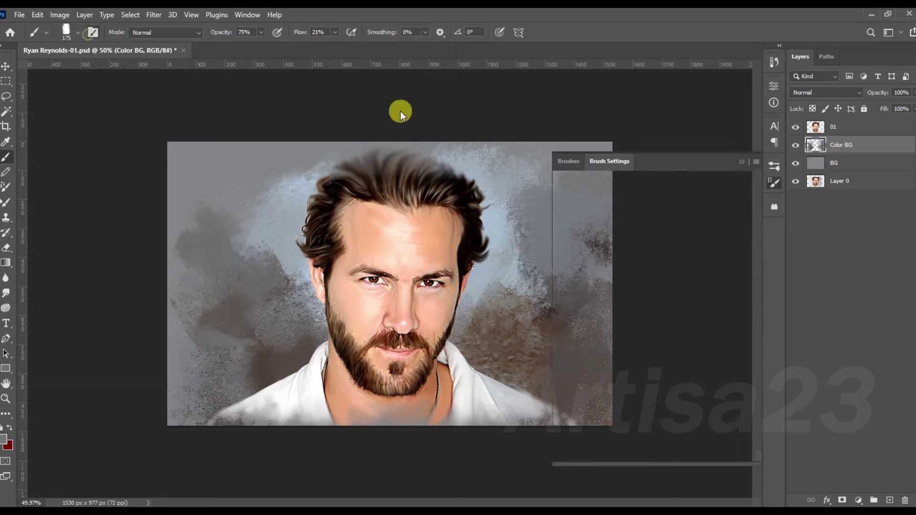
Step: Switch to the Noise brush and blend the background with lighter, bluish and grey tones
{"action": "left_click", "coordinate": [90, 34]}
{"action": "left_click", "coordinate": [684, 340]}
{"action": "left_click", "coordinate": [741, 162]}
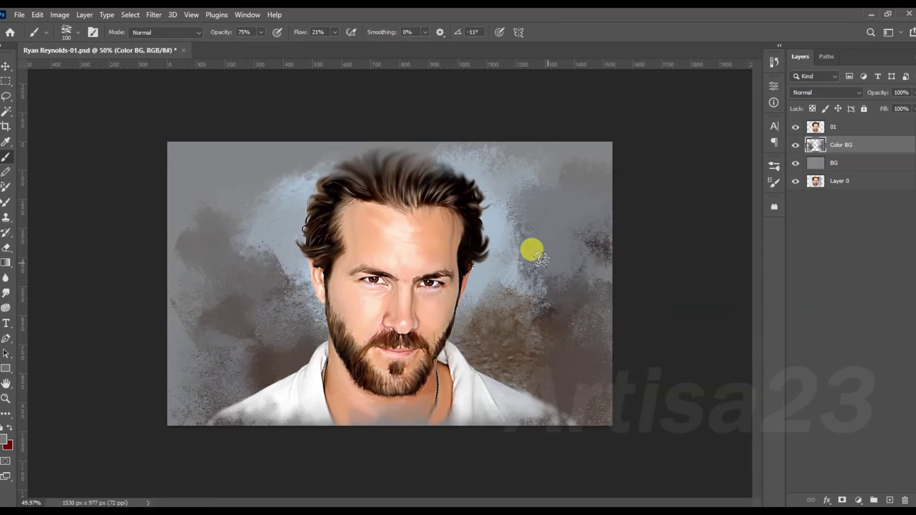
{"action": "left_click_drag", "start_coordinate": [488, 202], "coordinate": [495, 247]}
{"action": "left_click_drag", "start_coordinate": [506, 216], "coordinate": [541, 251]}
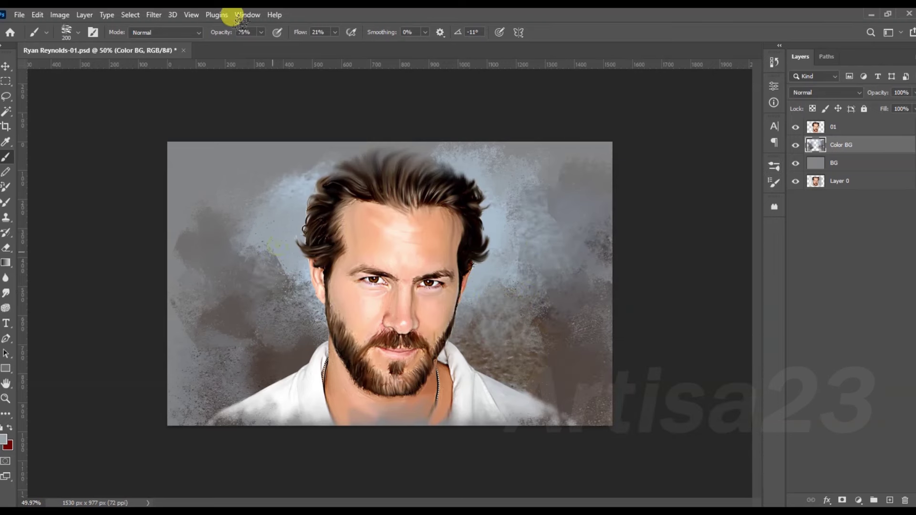
{"action": "mouse_move", "coordinate": [276, 277]}
{"action": "left_mouse_down"}
{"action": "mouse_move", "coordinate": [236, 241]}
{"action": "mouse_move", "coordinate": [253, 177]}
{"action": "mouse_move", "coordinate": [455, 155]}
{"action": "left_mouse_up"}
{"action": "mouse_move", "coordinate": [515, 235]}
{"action": "left_mouse_down"}
{"action": "mouse_move", "coordinate": [553, 282]}
{"action": "mouse_move", "coordinate": [536, 313]}
{"action": "mouse_move", "coordinate": [317, 308]}
{"action": "mouse_move", "coordinate": [259, 324]}
{"action": "mouse_move", "coordinate": [217, 292]}
{"action": "mouse_move", "coordinate": [192, 311]}
{"action": "left_mouse_up"}
{"action": "left_click_drag", "start_coordinate": [251, 205], "coordinate": [253, 244]}
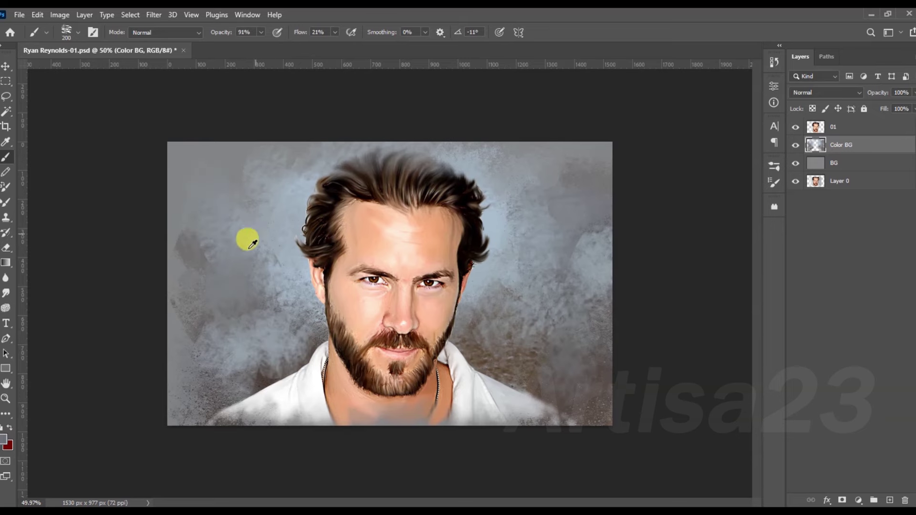
Step: Brush green-grey tones onto the right and lower-left background
{"action": "left_click", "coordinate": [6, 439]}
{"action": "left_click", "coordinate": [566, 380]}
{"action": "left_click", "coordinate": [547, 353]}
{"action": "key", "text": "Return"}
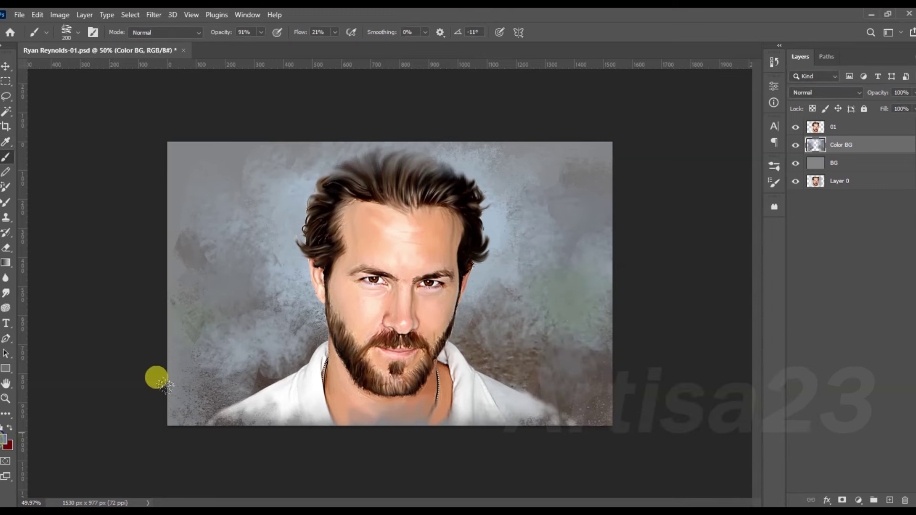
{"action": "left_click", "coordinate": [4, 438]}
{"action": "left_click", "coordinate": [518, 401]}
{"action": "left_click", "coordinate": [740, 299]}
{"action": "left_click_drag", "start_coordinate": [554, 296], "coordinate": [527, 313]}
{"action": "mouse_move", "coordinate": [201, 353]}
{"action": "left_mouse_down"}
{"action": "mouse_move", "coordinate": [239, 311]}
{"action": "mouse_move", "coordinate": [274, 292]}
{"action": "left_mouse_up"}
Step: Add blue strokes to the background on both sides of the portrait
{"action": "left_click", "coordinate": [482, 296], "text": "alt"}
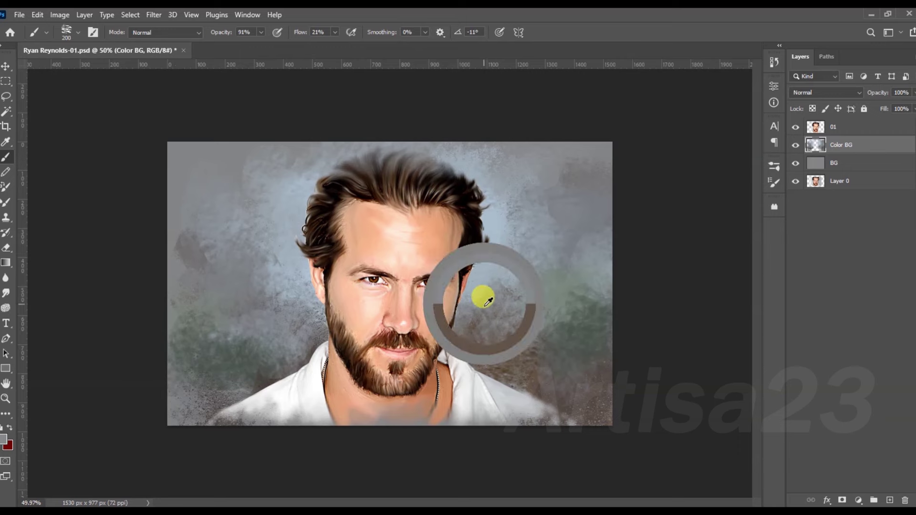
{"action": "left_click", "coordinate": [4, 438]}
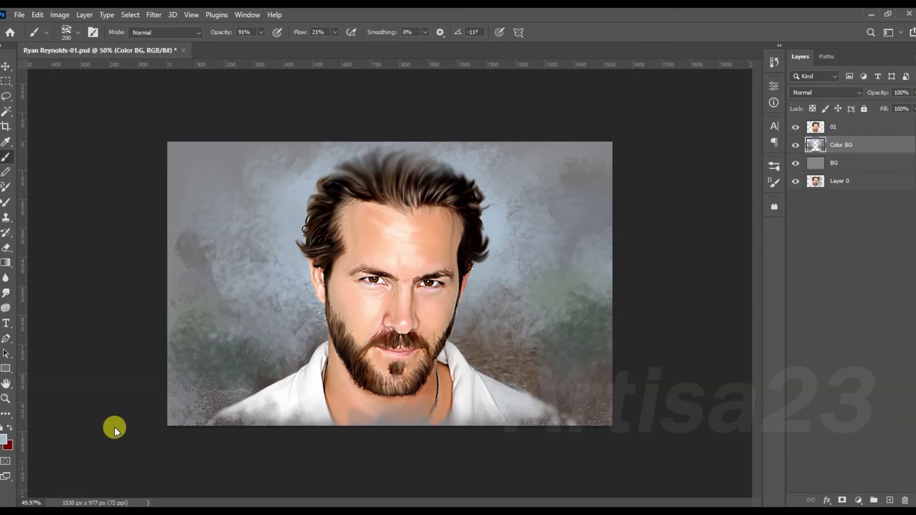
{"action": "left_click", "coordinate": [768, 300]}
{"action": "left_click_drag", "start_coordinate": [493, 268], "coordinate": [530, 295]}
{"action": "left_click_drag", "start_coordinate": [286, 300], "coordinate": [214, 285]}
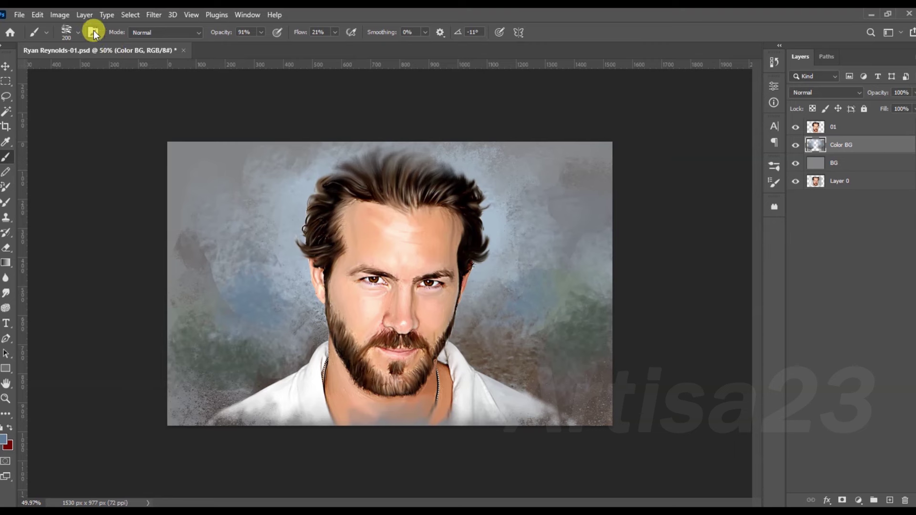
Step: With a narrow textured brush, add grey vertical texture and smooth the right background bluer
{"action": "left_click", "coordinate": [94, 32]}
{"action": "scroll", "coordinate": [675, 286], "scroll_direction": "down", "scroll_amount": 1}
{"action": "left_click", "coordinate": [606, 327]}
{"action": "left_click", "coordinate": [497, 249]}
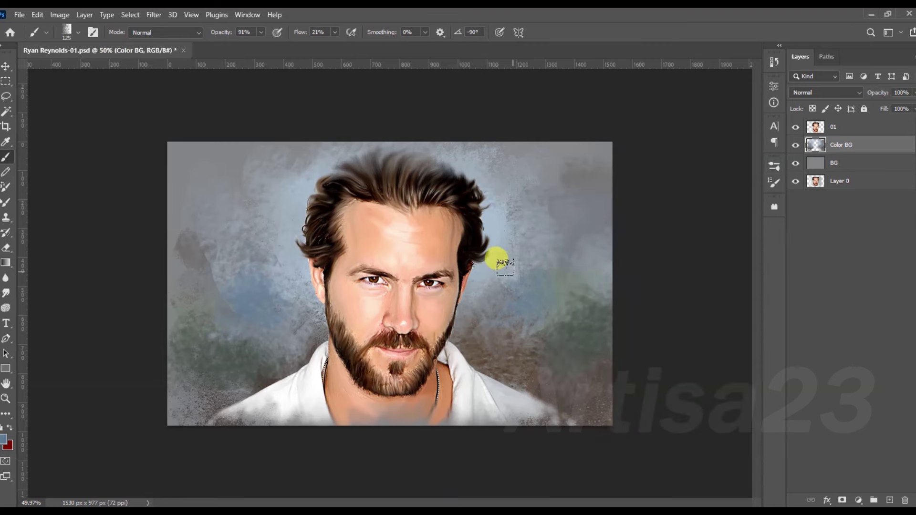
{"action": "scroll", "coordinate": [553, 325], "scroll_direction": "down", "scroll_amount": 1}
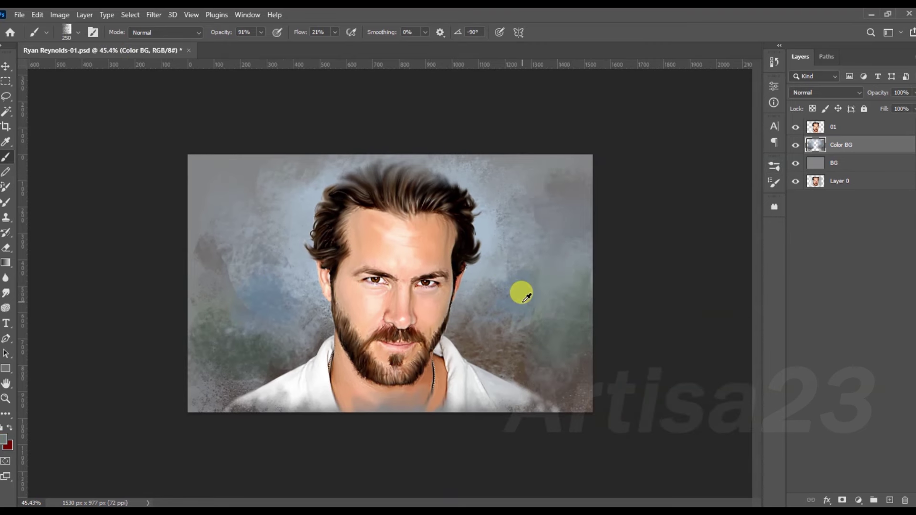
{"action": "left_click", "coordinate": [302, 268]}
{"action": "mouse_move", "coordinate": [266, 284]}
{"action": "left_mouse_down"}
{"action": "mouse_move", "coordinate": [180, 276]}
{"action": "mouse_move", "coordinate": [268, 286]}
{"action": "left_mouse_up"}
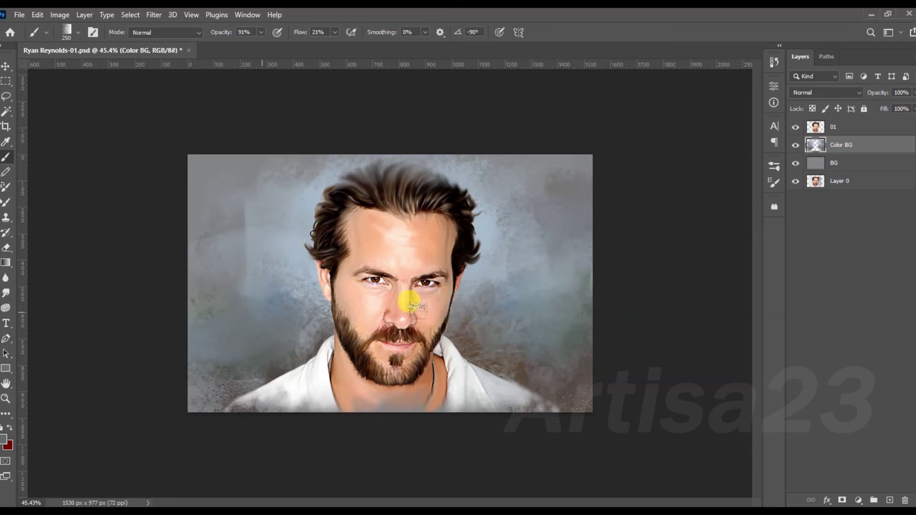
{"action": "left_click_drag", "start_coordinate": [531, 193], "coordinate": [496, 192]}
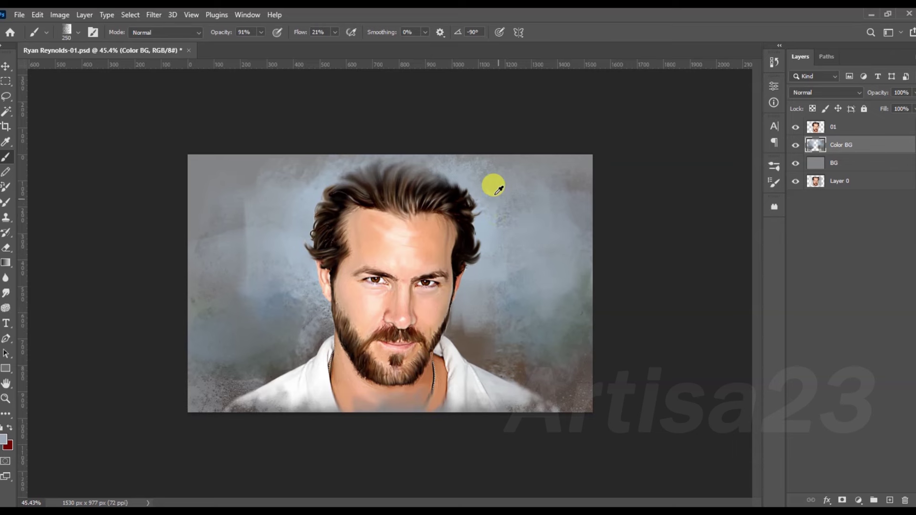
{"action": "left_click_drag", "start_coordinate": [279, 165], "coordinate": [523, 334]}
Step: Repaint left of the head with sampled blue-grey and add a darker blue-grey patch at right
{"action": "left_click", "coordinate": [269, 362], "text": "alt"}
{"action": "left_click_drag", "start_coordinate": [275, 310], "coordinate": [301, 281]}
{"action": "left_click", "coordinate": [277, 298], "text": "alt"}
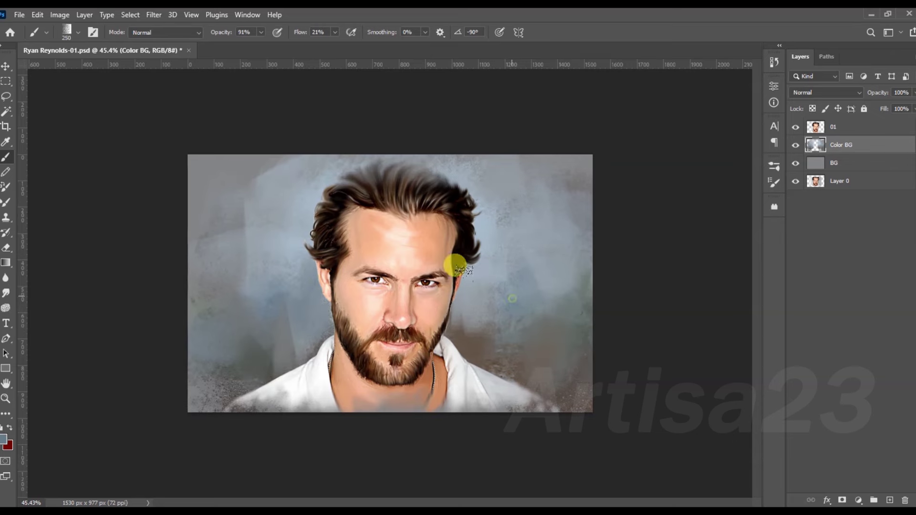
{"action": "left_click_drag", "start_coordinate": [454, 261], "coordinate": [535, 269]}
Step: Select layer 01 and add a new empty layer above it
{"action": "scroll", "coordinate": [566, 133], "scroll_direction": "up", "scroll_amount": 1}
{"action": "scroll", "coordinate": [549, 328], "scroll_direction": "down", "scroll_amount": 2}
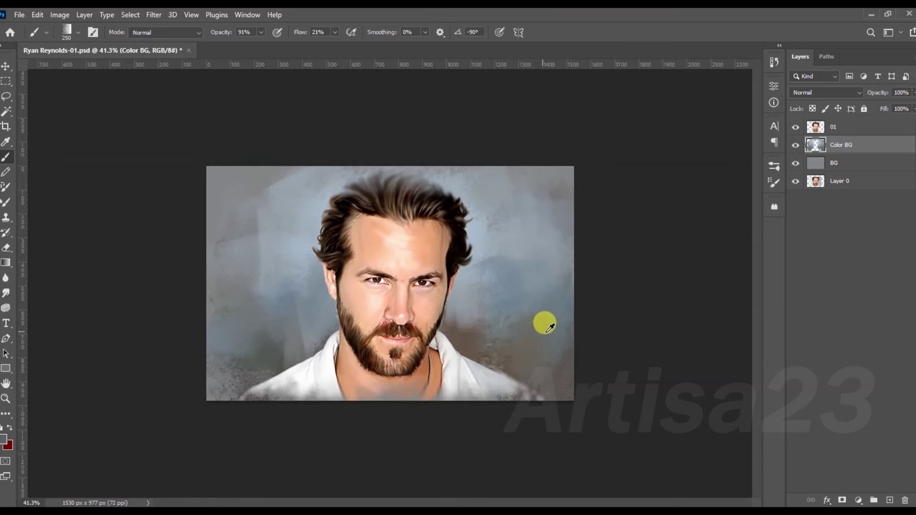
{"action": "scroll", "coordinate": [271, 158], "scroll_direction": "up", "scroll_amount": 1}
{"action": "scroll", "coordinate": [261, 225], "scroll_direction": "down", "scroll_amount": 1}
{"action": "scroll", "coordinate": [246, 137], "scroll_direction": "up", "scroll_amount": 1}
{"action": "scroll", "coordinate": [429, 354], "scroll_direction": "down", "scroll_amount": 1}
{"action": "scroll", "coordinate": [198, 196], "scroll_direction": "up", "scroll_amount": 1}
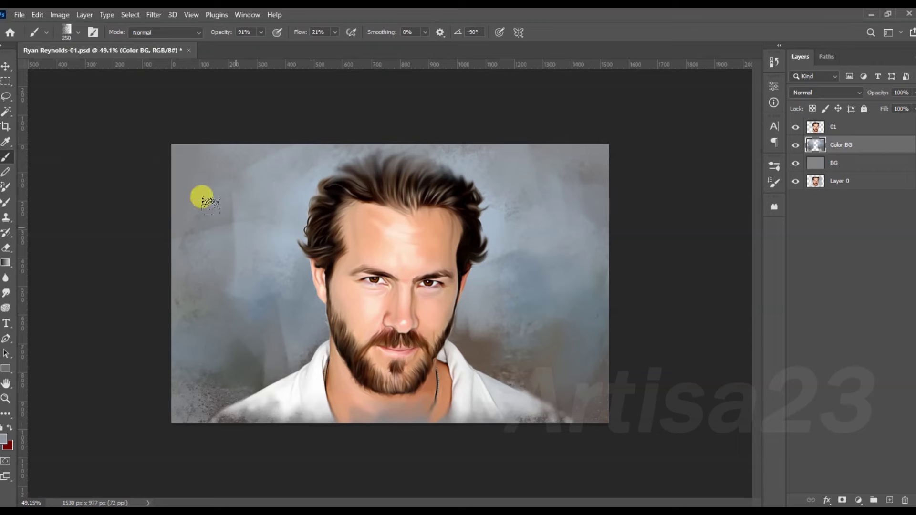
{"action": "scroll", "coordinate": [466, 348], "scroll_direction": "up", "scroll_amount": 1}
{"action": "left_click", "coordinate": [859, 127]}
{"action": "left_click", "coordinate": [889, 501]}
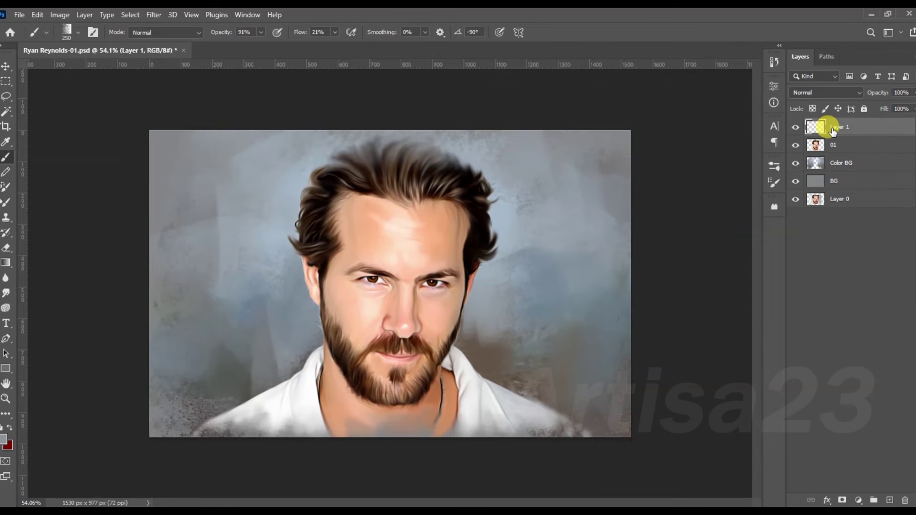
{"action": "type", "text": "Line"}
Step: Confirm the new layer name Line and bring up the Brush Settings panel
{"action": "key", "text": "Return"}
{"action": "scroll", "coordinate": [370, 237], "scroll_direction": "up", "scroll_amount": 1}
{"action": "key", "text": "F5"}
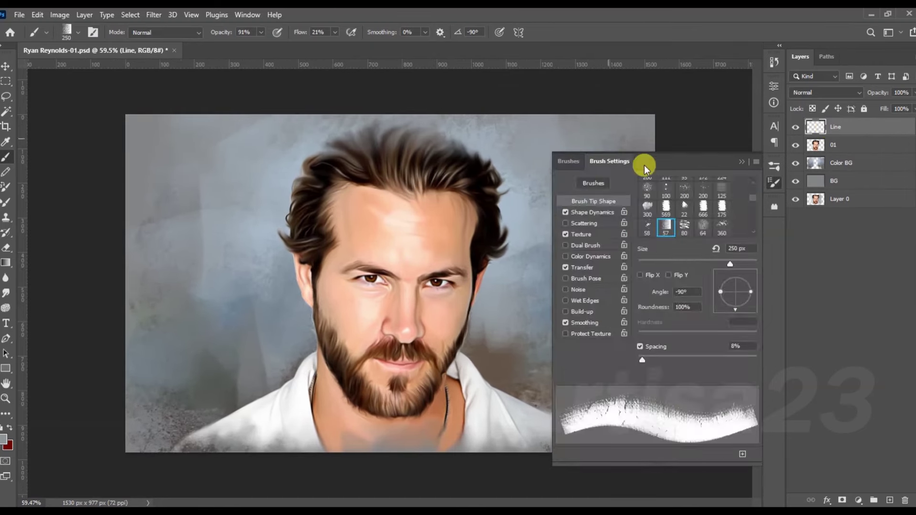
{"action": "key", "text": "F5"}
{"action": "scroll", "coordinate": [426, 378], "scroll_direction": "up", "scroll_amount": 3}
{"action": "scroll", "coordinate": [468, 266], "scroll_direction": "up", "scroll_amount": 3}
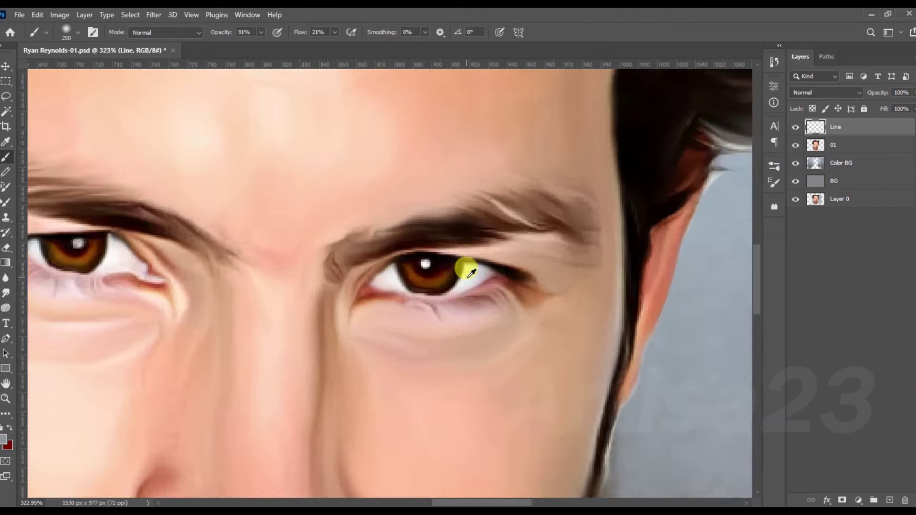
{"action": "scroll", "coordinate": [349, 149], "scroll_direction": "up", "scroll_amount": 2}
{"action": "scroll", "coordinate": [490, 287], "scroll_direction": "up", "scroll_amount": 2}
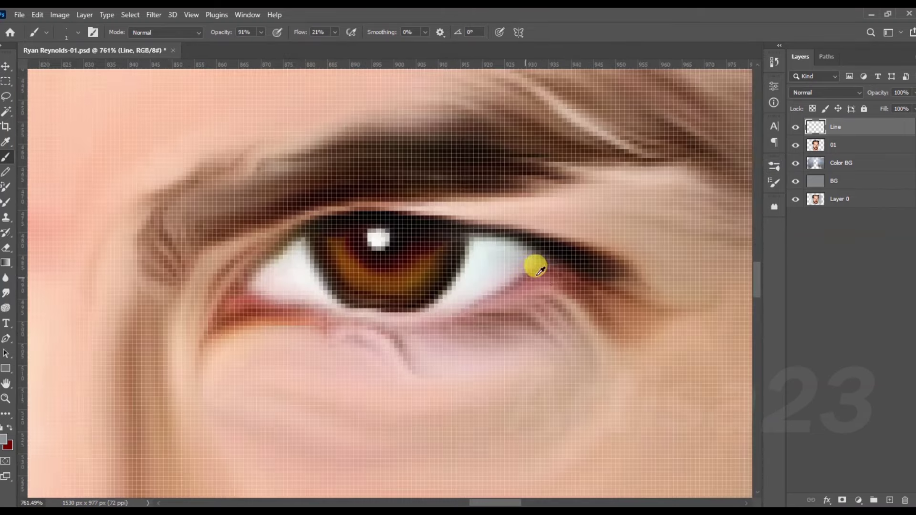
Step: Draw thin dark red lines along the lower eyelid with a 2 px brush
{"action": "key", "text": "bracketright"}
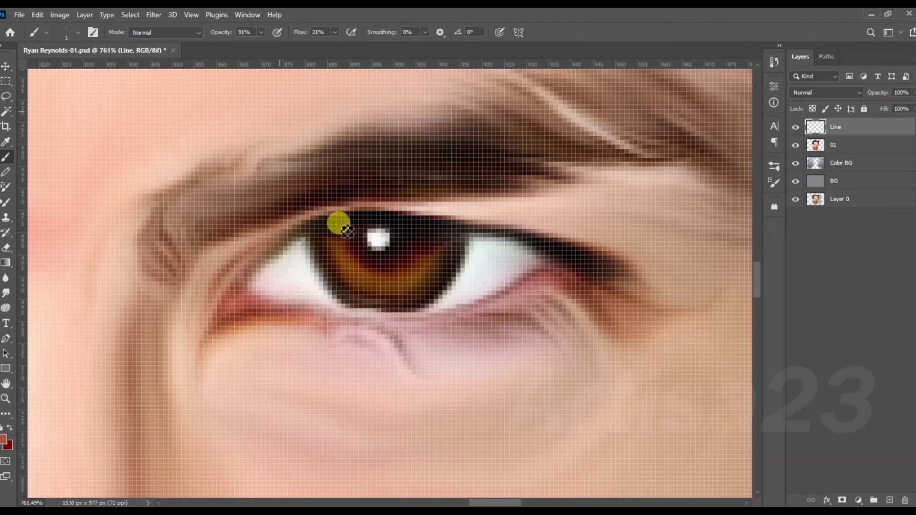
{"action": "left_click", "coordinate": [543, 266], "text": "alt"}
{"action": "left_click_drag", "start_coordinate": [445, 321], "coordinate": [351, 235]}
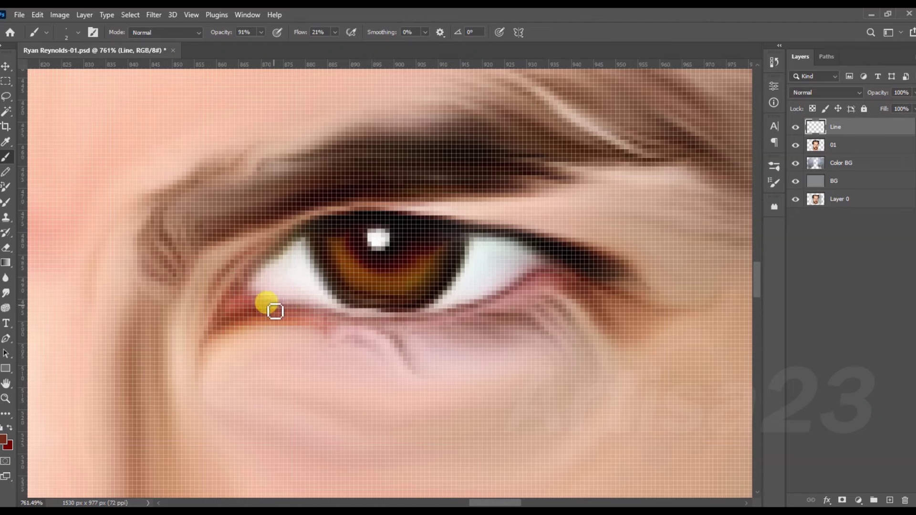
{"action": "left_click_drag", "start_coordinate": [527, 292], "coordinate": [285, 311]}
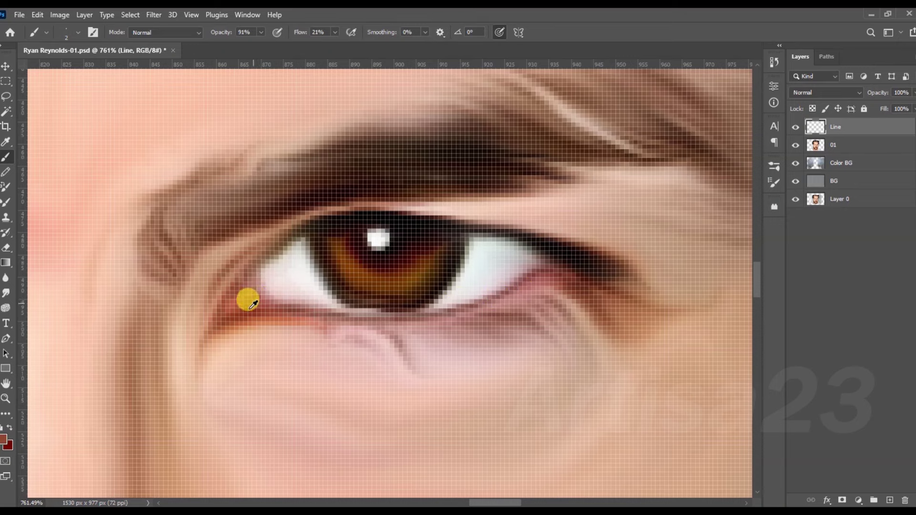
Step: Choose a 60 px smudge brush preset from the brush presets
{"action": "left_click", "coordinate": [5, 292]}
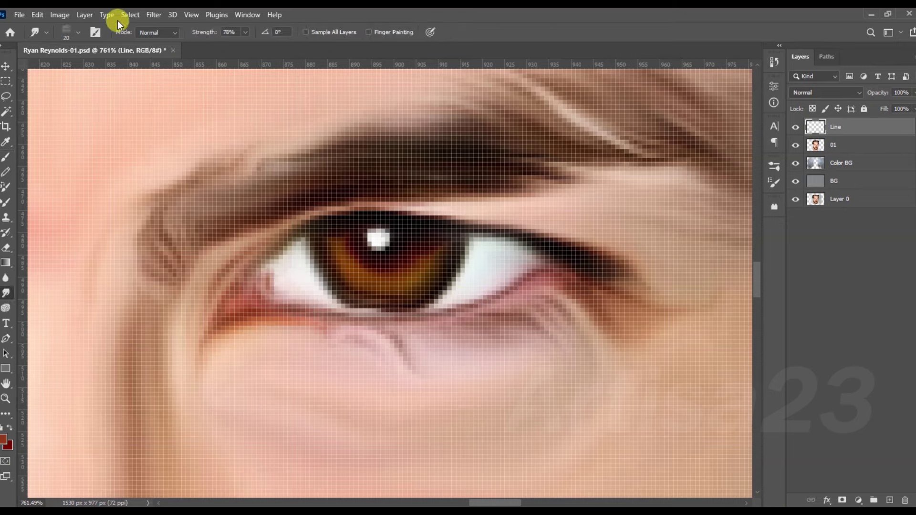
{"action": "left_click", "coordinate": [95, 32]}
{"action": "left_click", "coordinate": [568, 161]}
{"action": "left_click_drag", "start_coordinate": [755, 248], "coordinate": [756, 239]}
{"action": "left_click", "coordinate": [741, 162]}
{"action": "left_click", "coordinate": [95, 31]}
{"action": "left_click", "coordinate": [246, 79]}
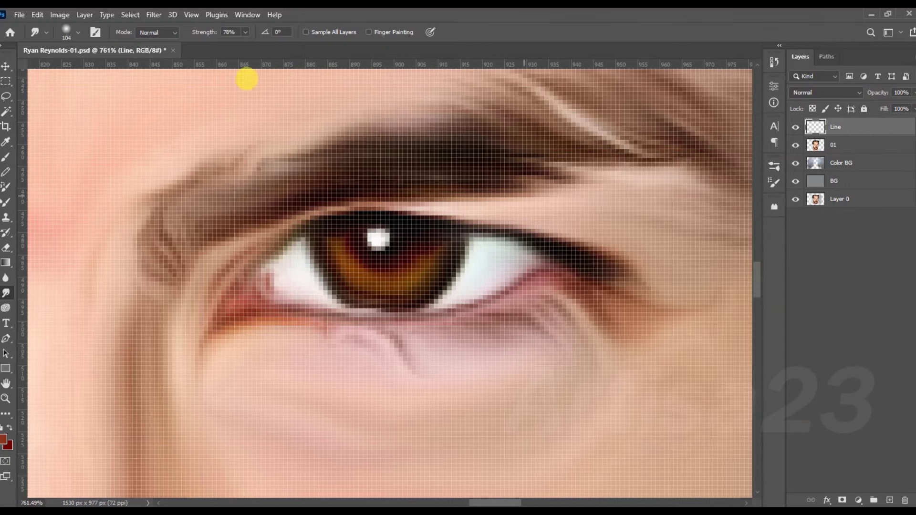
{"action": "left_click", "coordinate": [101, 32]}
{"action": "left_click", "coordinate": [571, 161]}
{"action": "left_click", "coordinate": [731, 206]}
{"action": "left_click", "coordinate": [349, 186]}
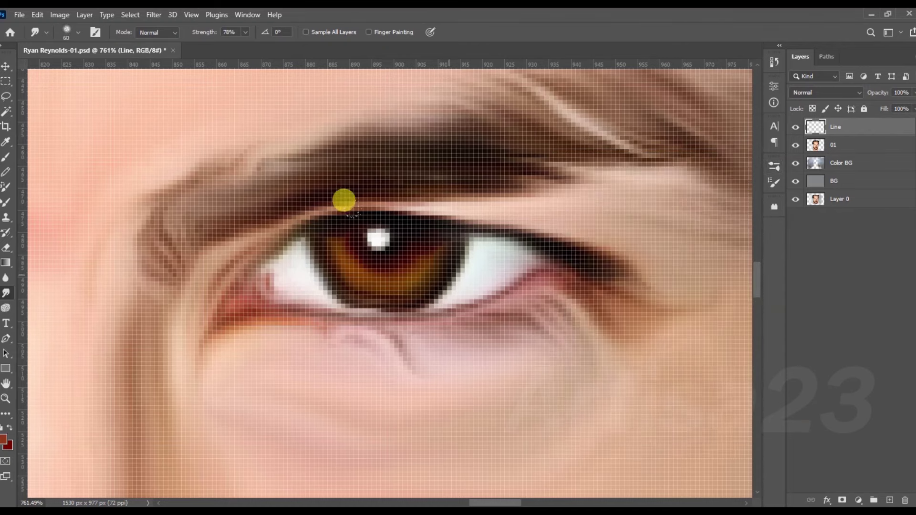
Step: Paint grey shading into the white of the eye, then switch to Smudge
{"action": "left_click", "coordinate": [6, 157]}
{"action": "scroll", "coordinate": [529, 245], "scroll_direction": "up", "scroll_amount": 1}
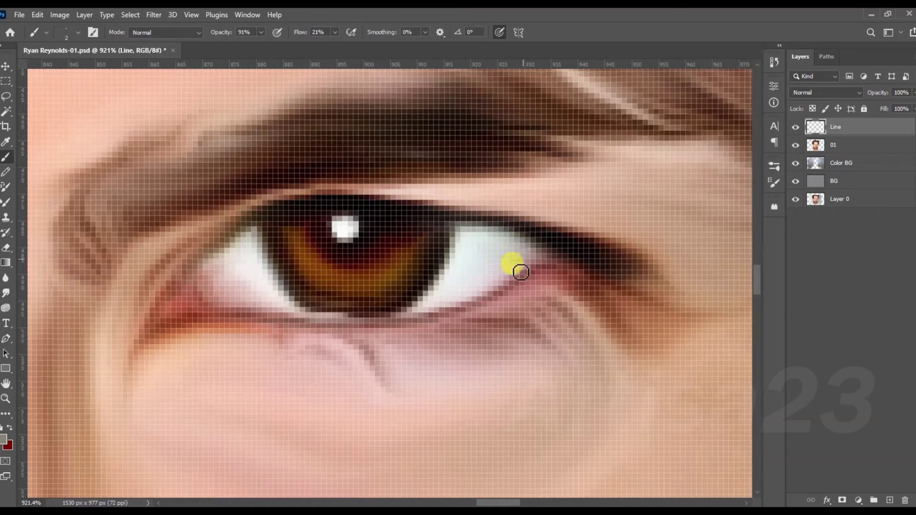
{"action": "left_click_drag", "start_coordinate": [511, 253], "coordinate": [472, 241]}
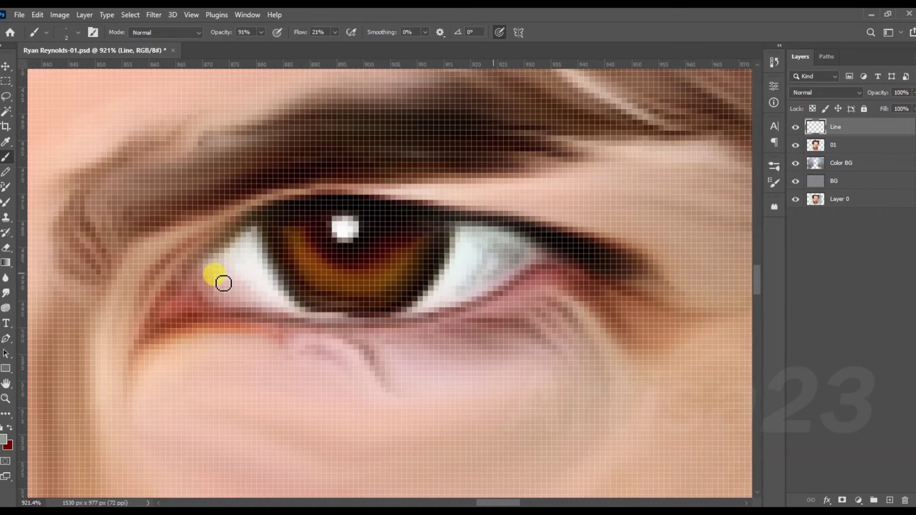
{"action": "key", "text": "r"}
{"action": "scroll", "coordinate": [471, 296], "scroll_direction": "down", "scroll_amount": 2}
{"action": "scroll", "coordinate": [229, 256], "scroll_direction": "down", "scroll_amount": 1}
{"action": "scroll", "coordinate": [395, 322], "scroll_direction": "up", "scroll_amount": 2}
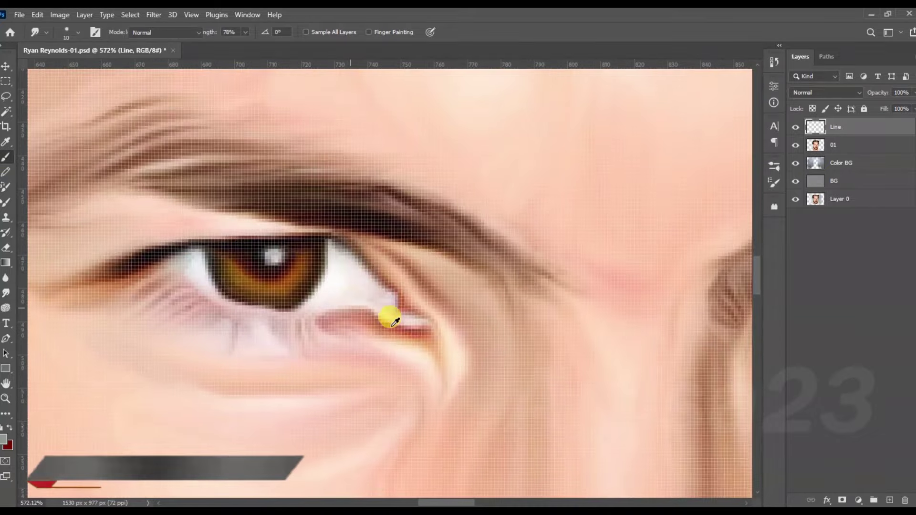
Step: Paint a pale stroke at the inner eye corner and a stroke along the lower eyelid
{"action": "key", "text": "b"}
{"action": "scroll", "coordinate": [395, 323], "scroll_direction": "up", "scroll_amount": 1}
{"action": "left_click", "coordinate": [378, 311], "text": "alt"}
{"action": "left_click_drag", "start_coordinate": [391, 317], "coordinate": [394, 286]}
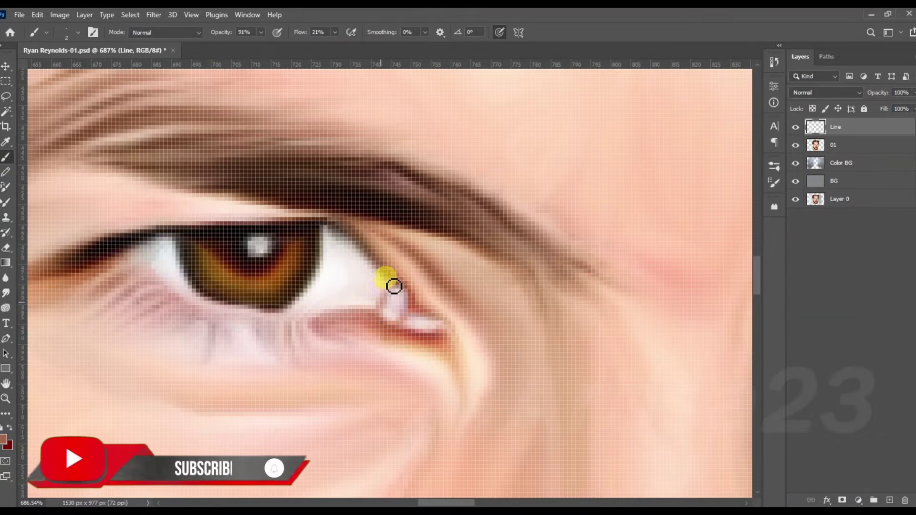
{"action": "scroll", "coordinate": [394, 286], "scroll_direction": "up", "scroll_amount": 1}
{"action": "left_click", "coordinate": [102, 260], "text": "alt"}
{"action": "mouse_move", "coordinate": [149, 280]}
{"action": "left_mouse_down"}
{"action": "mouse_move", "coordinate": [270, 321]}
{"action": "mouse_move", "coordinate": [288, 310]}
{"action": "mouse_move", "coordinate": [423, 319]}
{"action": "mouse_move", "coordinate": [383, 309]}
{"action": "mouse_move", "coordinate": [401, 298]}
{"action": "mouse_move", "coordinate": [439, 321]}
{"action": "left_mouse_up"}
Step: Paint light pink along the inner eye corner
{"action": "scroll", "coordinate": [439, 321], "scroll_direction": "up", "scroll_amount": 1}
{"action": "left_click", "coordinate": [427, 310], "text": "alt"}
{"action": "left_click", "coordinate": [465, 334], "text": "alt"}
{"action": "scroll", "coordinate": [427, 325], "scroll_direction": "up", "scroll_amount": 2}
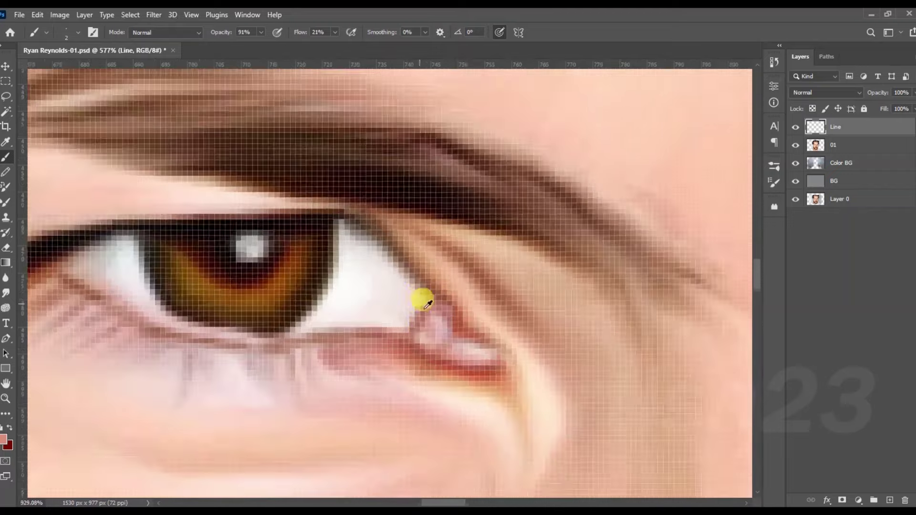
{"action": "left_click_drag", "start_coordinate": [424, 307], "coordinate": [398, 318]}
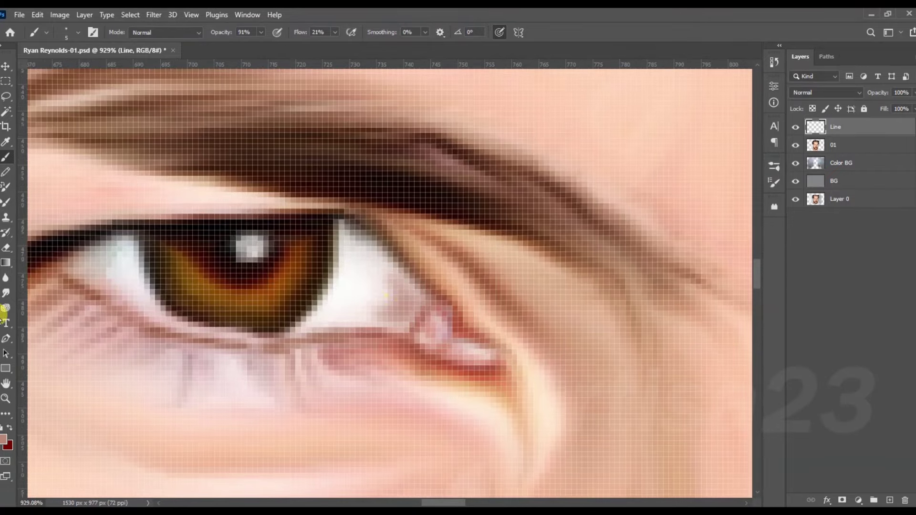
Step: Add detail at the eye corner and smudge-blend the paint around the eye
{"action": "left_click", "coordinate": [5, 292]}
{"action": "scroll", "coordinate": [374, 300], "scroll_direction": "down", "scroll_amount": 2}
{"action": "left_click", "coordinate": [5, 157]}
{"action": "scroll", "coordinate": [160, 265], "scroll_direction": "up", "scroll_amount": 3}
{"action": "mouse_move", "coordinate": [160, 266]}
{"action": "left_mouse_down"}
{"action": "mouse_move", "coordinate": [191, 251]}
{"action": "mouse_move", "coordinate": [190, 266]}
{"action": "mouse_move", "coordinate": [276, 296]}
{"action": "left_mouse_up"}
{"action": "key", "text": "r"}
{"action": "scroll", "coordinate": [276, 296], "scroll_direction": "down", "scroll_amount": 3}
{"action": "left_click_drag", "start_coordinate": [344, 327], "coordinate": [310, 303]}
{"action": "scroll", "coordinate": [453, 321], "scroll_direction": "down", "scroll_amount": 5}
Step: Sample a reddish colour from the other eye and save the document
{"action": "key", "text": "b"}
{"action": "scroll", "coordinate": [458, 299], "scroll_direction": "up", "scroll_amount": 2}
{"action": "scroll", "coordinate": [491, 338], "scroll_direction": "up", "scroll_amount": 3}
{"action": "scroll", "coordinate": [498, 343], "scroll_direction": "up", "scroll_amount": 2}
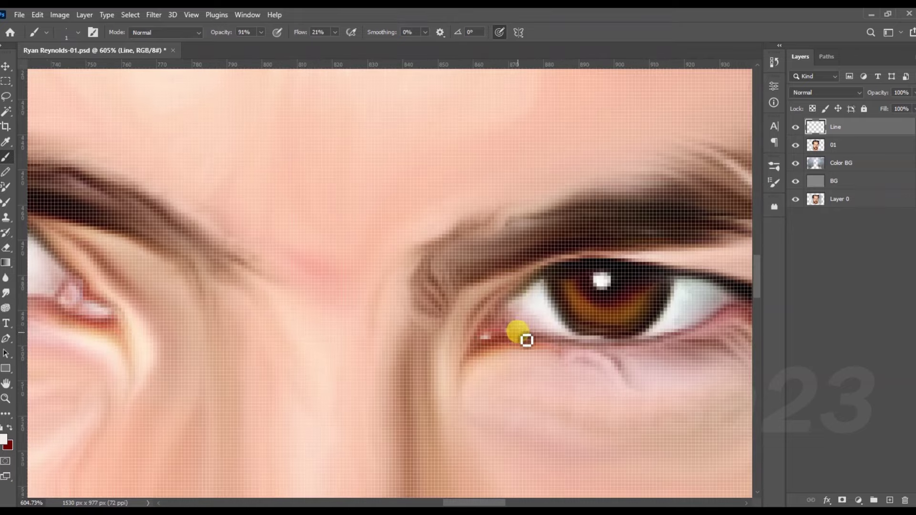
{"action": "scroll", "coordinate": [525, 348], "scroll_direction": "down", "scroll_amount": 4}
{"action": "scroll", "coordinate": [389, 307], "scroll_direction": "up", "scroll_amount": 3}
{"action": "scroll", "coordinate": [385, 334], "scroll_direction": "up", "scroll_amount": 2}
{"action": "left_click", "coordinate": [379, 323], "text": "alt"}
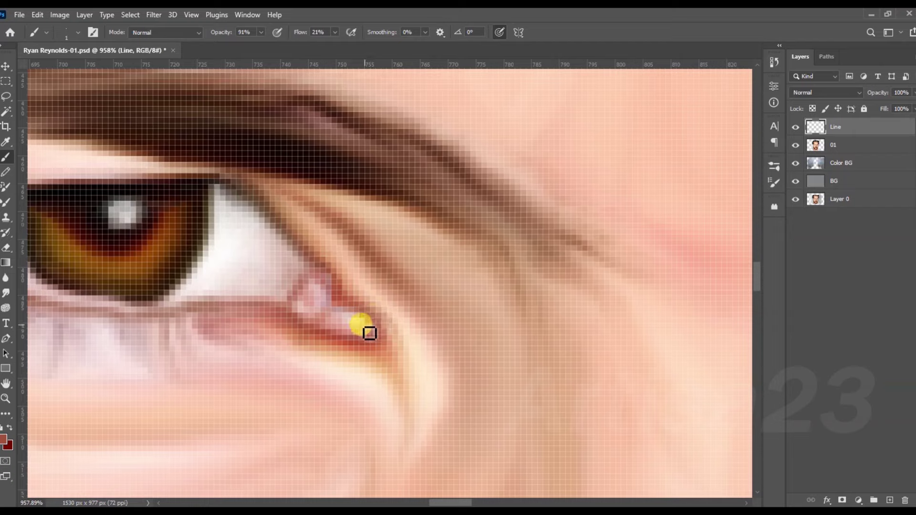
{"action": "scroll", "coordinate": [364, 321], "scroll_direction": "down", "scroll_amount": 3}
{"action": "scroll", "coordinate": [360, 303], "scroll_direction": "down", "scroll_amount": 2}
{"action": "key", "text": "ctrl+s"}
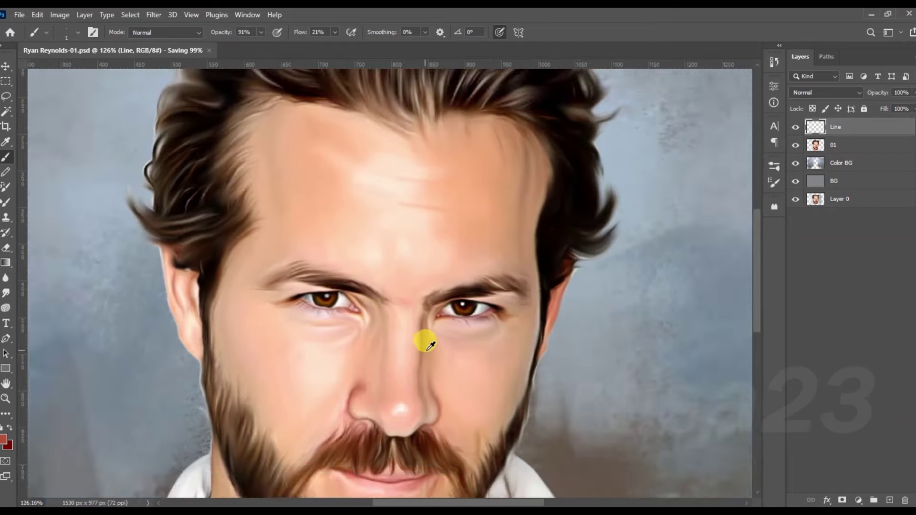
Step: Set the foreground to orange and raise the brush opacity to 100%
{"action": "scroll", "coordinate": [380, 288], "scroll_direction": "up", "scroll_amount": 2}
{"action": "scroll", "coordinate": [329, 310], "scroll_direction": "up", "scroll_amount": 2}
{"action": "left_click", "coordinate": [5, 442]}
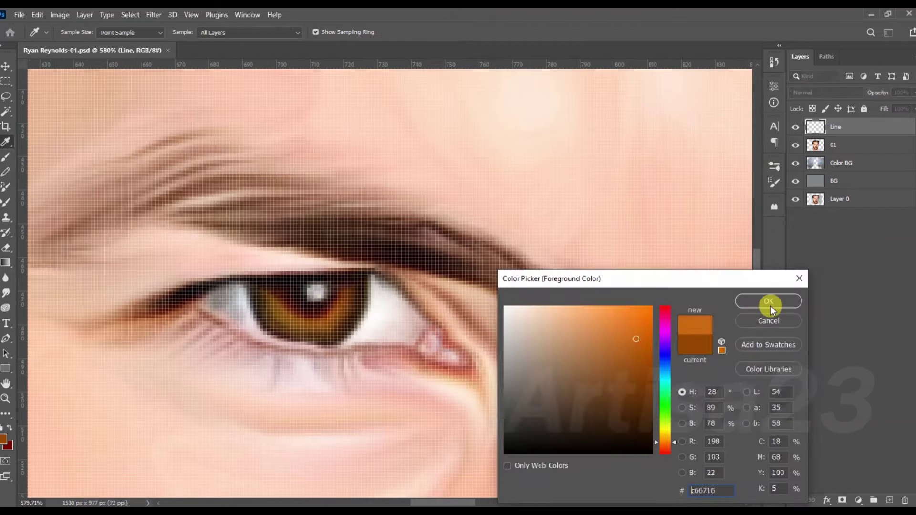
{"action": "left_click", "coordinate": [768, 301]}
{"action": "scroll", "coordinate": [307, 342], "scroll_direction": "up", "scroll_amount": 2}
{"action": "left_click_drag", "start_coordinate": [261, 32], "coordinate": [273, 47]}
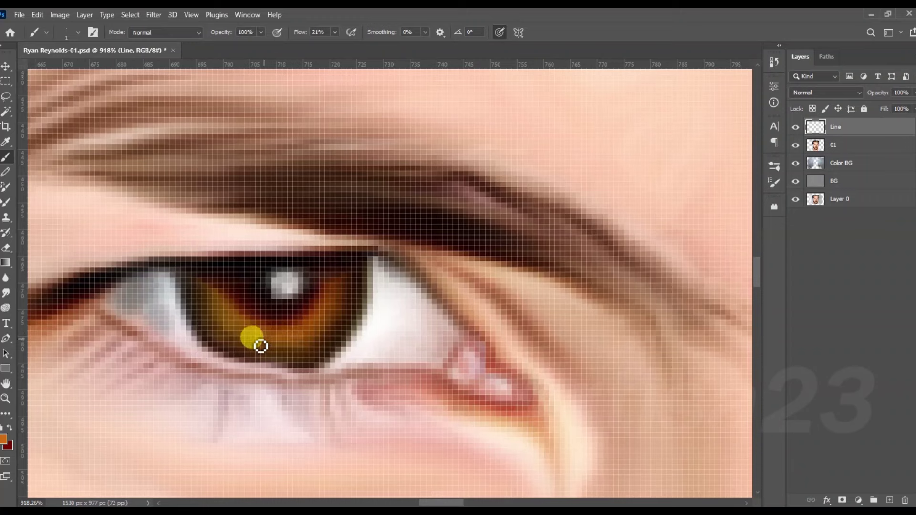
Step: Darken the lower iris with red-brown and choose a light orange colour
{"action": "left_click", "coordinate": [231, 283], "text": "alt"}
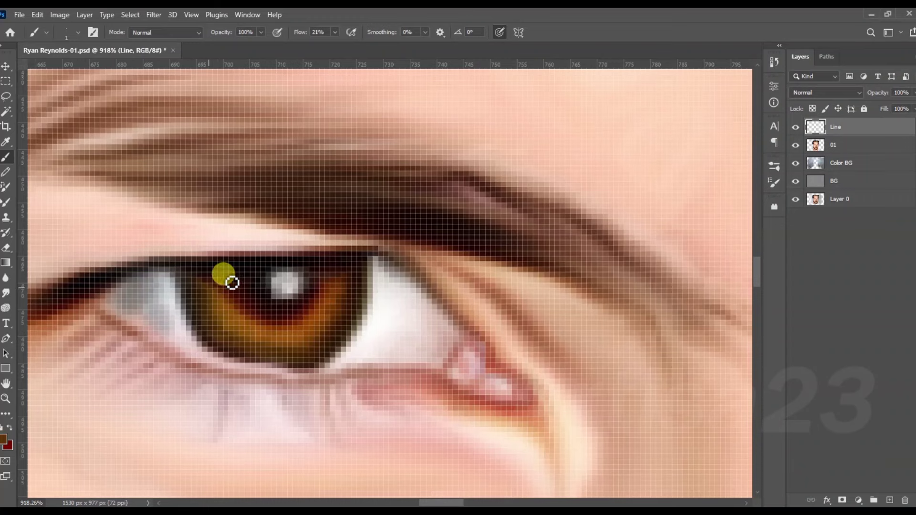
{"action": "left_click_drag", "start_coordinate": [230, 292], "coordinate": [227, 309]}
{"action": "left_click", "coordinate": [340, 283], "text": "alt"}
{"action": "left_click", "coordinate": [208, 286], "text": "alt"}
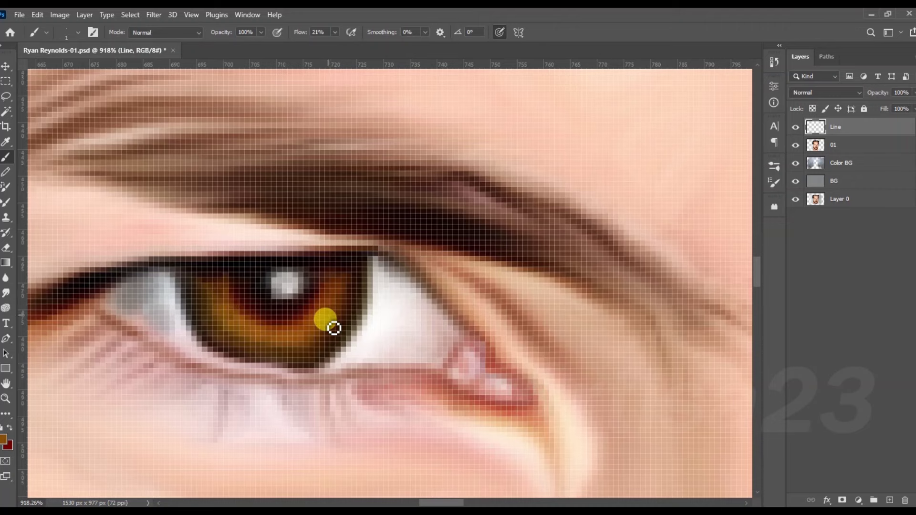
{"action": "scroll", "coordinate": [331, 323], "scroll_direction": "down", "scroll_amount": 2}
{"action": "left_click", "coordinate": [4, 438]}
{"action": "left_click", "coordinate": [605, 319]}
{"action": "left_click", "coordinate": [773, 300]}
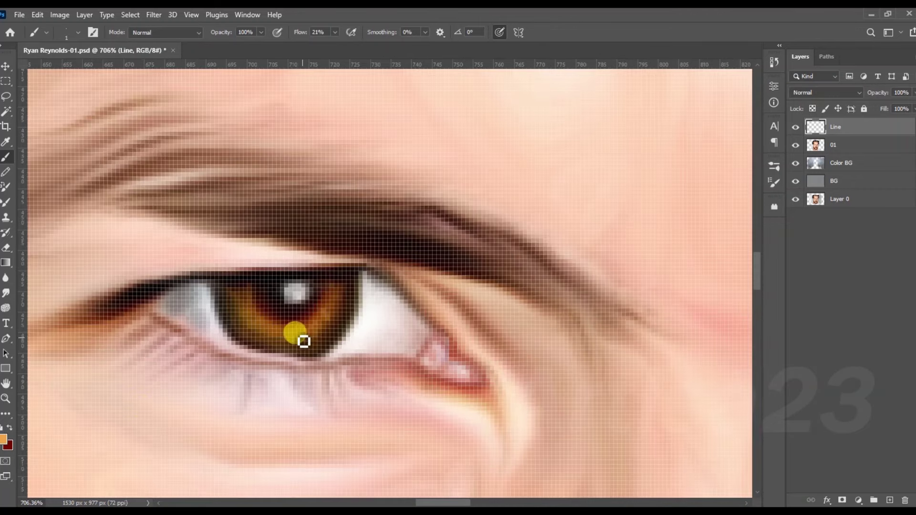
{"action": "scroll", "coordinate": [239, 313], "scroll_direction": "down", "scroll_amount": 3}
{"action": "scroll", "coordinate": [520, 326], "scroll_direction": "up", "scroll_amount": 5}
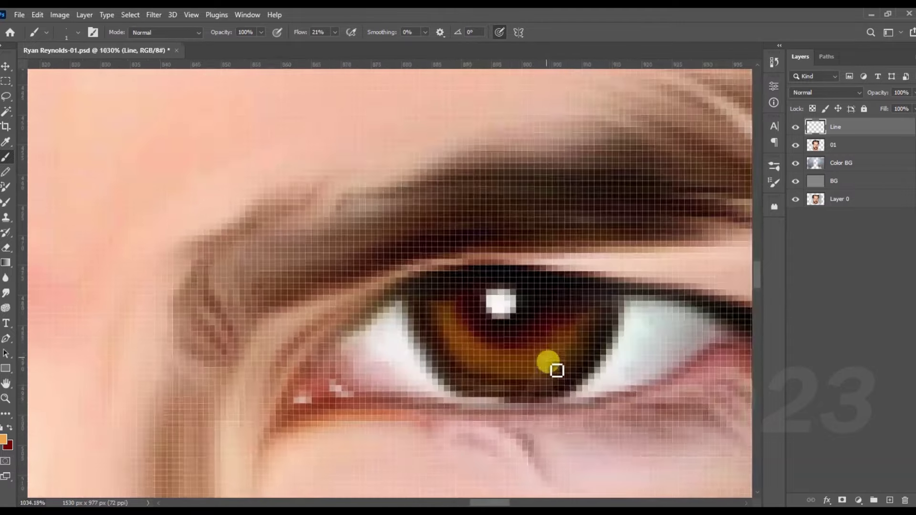
Step: Sample near-black, dark brown and light colours from the iris, eyebrow and eye area
{"action": "left_click", "coordinate": [540, 293], "text": "alt"}
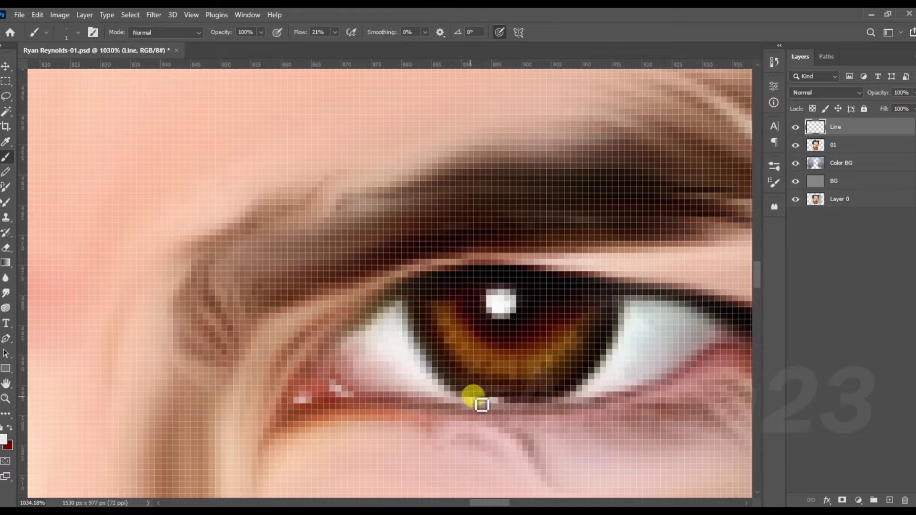
{"action": "scroll", "coordinate": [482, 405], "scroll_direction": "down", "scroll_amount": 5}
{"action": "scroll", "coordinate": [180, 374], "scroll_direction": "up", "scroll_amount": 5}
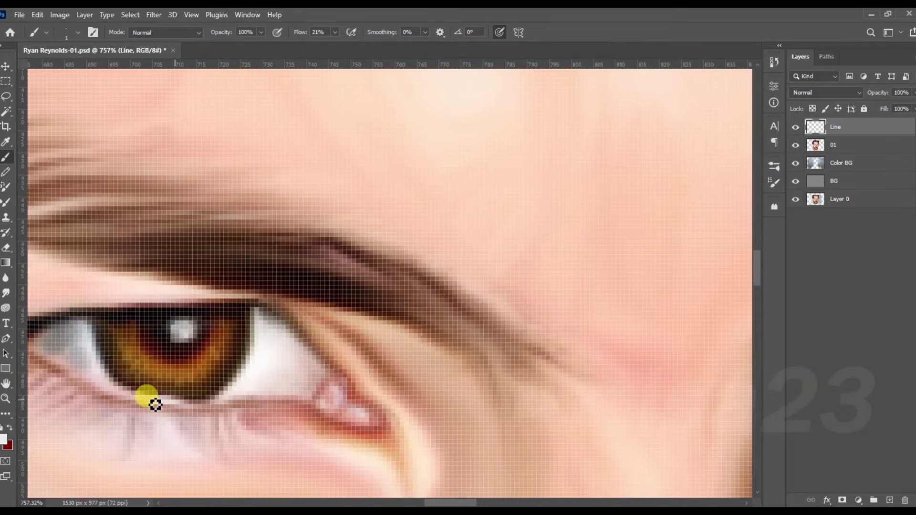
{"action": "scroll", "coordinate": [348, 307], "scroll_direction": "down", "scroll_amount": 3}
{"action": "scroll", "coordinate": [341, 313], "scroll_direction": "down", "scroll_amount": 3}
{"action": "left_click", "coordinate": [341, 312], "text": "alt"}
{"action": "scroll", "coordinate": [458, 307], "scroll_direction": "up", "scroll_amount": 3}
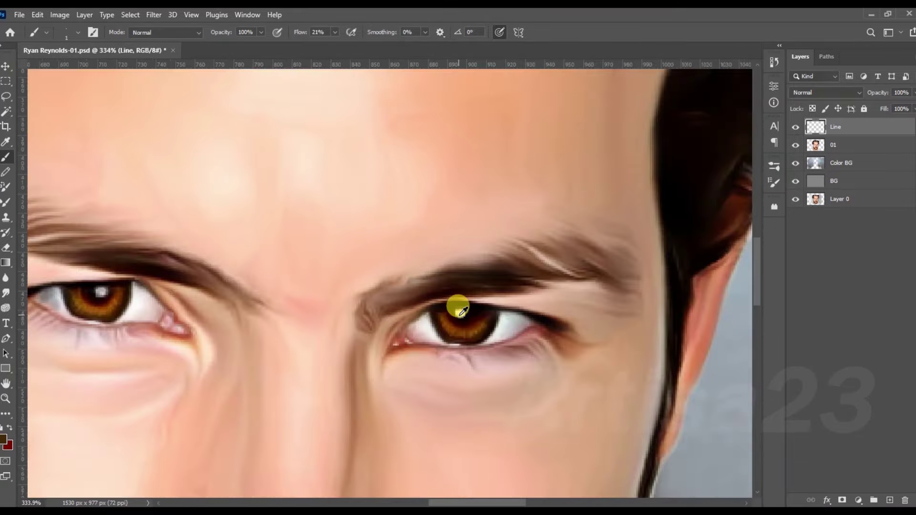
{"action": "scroll", "coordinate": [126, 327], "scroll_direction": "up", "scroll_amount": 3}
{"action": "left_click", "coordinate": [126, 327], "text": "alt"}
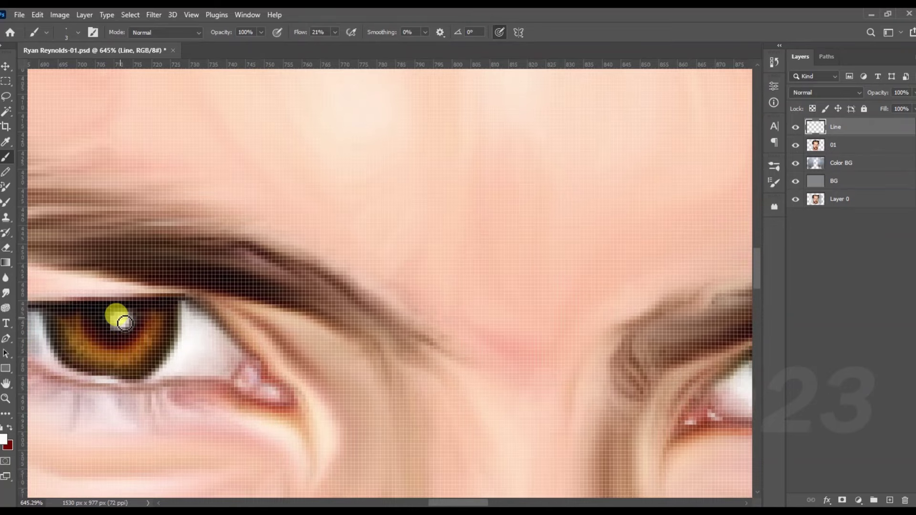
Step: Make layer 01 the active layer and switch to the Smudge tool
{"action": "scroll", "coordinate": [302, 266], "scroll_direction": "down", "scroll_amount": 5}
{"action": "scroll", "coordinate": [415, 337], "scroll_direction": "down", "scroll_amount": 2}
{"action": "scroll", "coordinate": [439, 331], "scroll_direction": "up", "scroll_amount": 3}
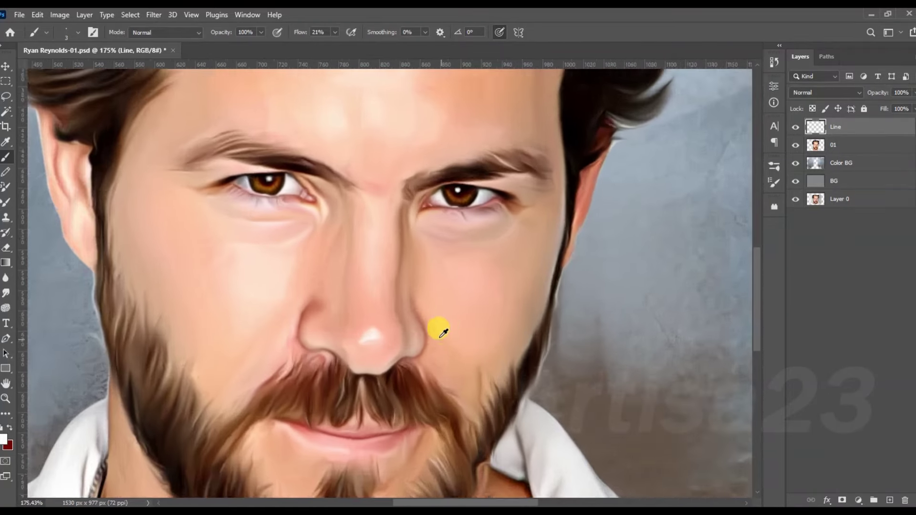
{"action": "scroll", "coordinate": [439, 331], "scroll_direction": "up", "scroll_amount": 1}
{"action": "left_click", "coordinate": [839, 151]}
{"action": "key", "text": "r"}
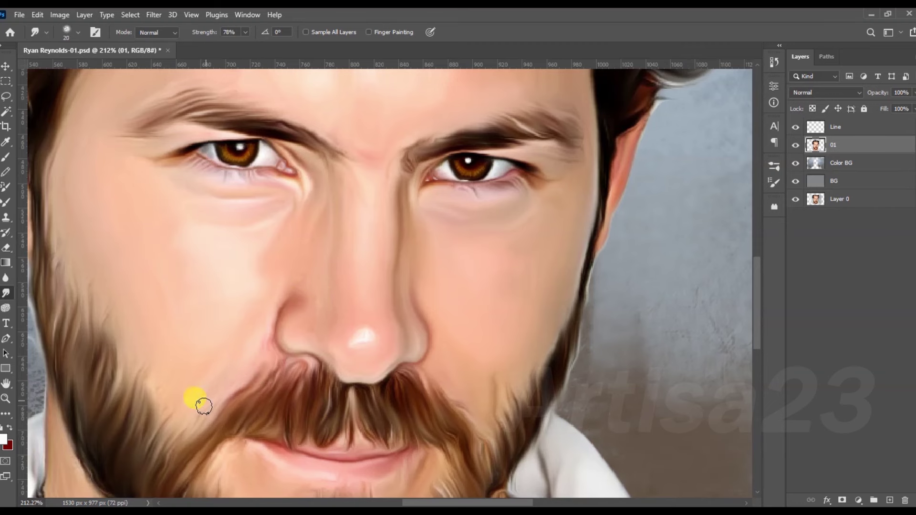
Step: Smudge the shirt's bottom edge toward the neck with a 100 px brush
{"action": "scroll", "coordinate": [347, 241], "scroll_direction": "down", "scroll_amount": 3}
{"action": "scroll", "coordinate": [344, 127], "scroll_direction": "up", "scroll_amount": 2}
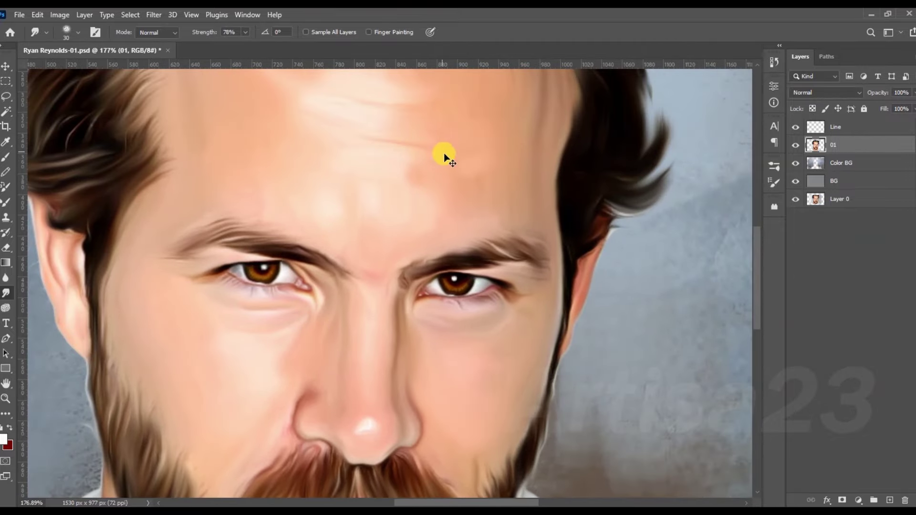
{"action": "scroll", "coordinate": [448, 170], "scroll_direction": "up", "scroll_amount": 3}
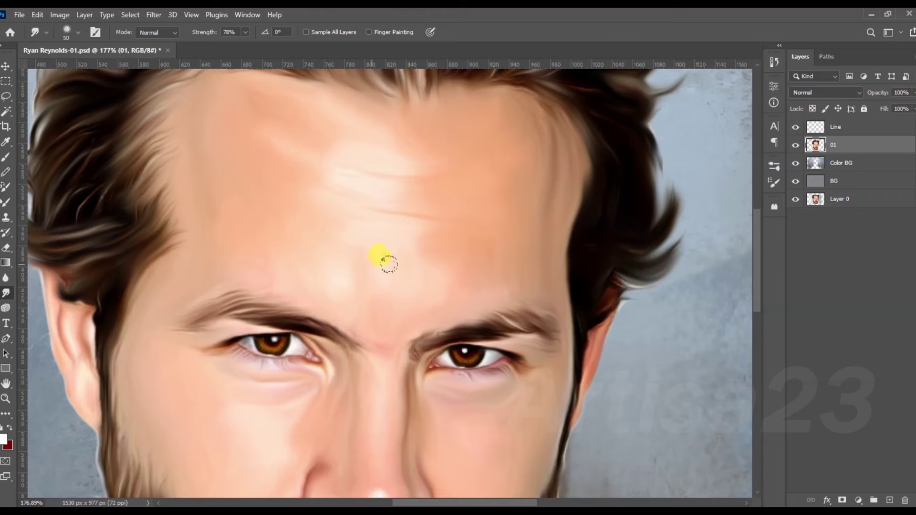
{"action": "scroll", "coordinate": [282, 333], "scroll_direction": "down", "scroll_amount": 1}
{"action": "scroll", "coordinate": [466, 262], "scroll_direction": "down", "scroll_amount": 4}
{"action": "key", "text": "bracketright"}
{"action": "key", "text": "bracketright"}
{"action": "key", "text": "bracketright"}
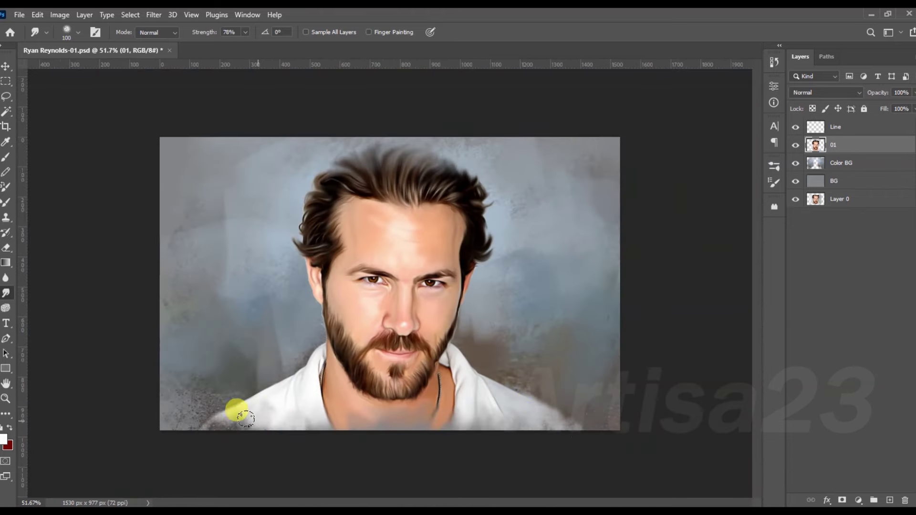
{"action": "left_click_drag", "start_coordinate": [246, 418], "coordinate": [366, 433]}
{"action": "scroll", "coordinate": [487, 306], "scroll_direction": "up", "scroll_amount": 2}
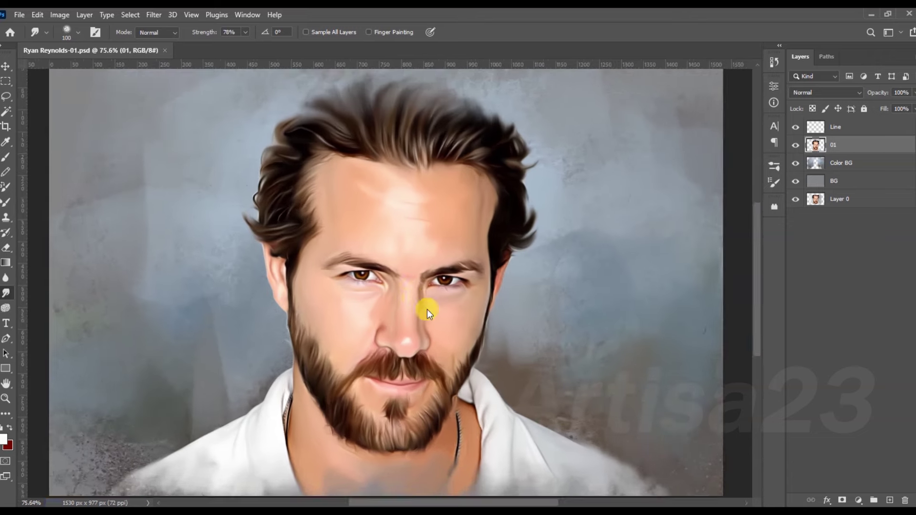
{"action": "scroll", "coordinate": [425, 310], "scroll_direction": "up", "scroll_amount": 1}
Step: Select the Line layer and add a new empty layer on top
{"action": "left_click", "coordinate": [835, 127]}
{"action": "scroll", "coordinate": [651, 306], "scroll_direction": "down", "scroll_amount": 1}
{"action": "key", "text": "ctrl+shift+alt+n"}
Step: Rename the new layer Hair 01 and set a white brush colour for painting
{"action": "double_click", "coordinate": [841, 126]}
{"action": "key", "text": "Return"}
{"action": "key", "text": "b"}
{"action": "left_click", "coordinate": [344, 261]}
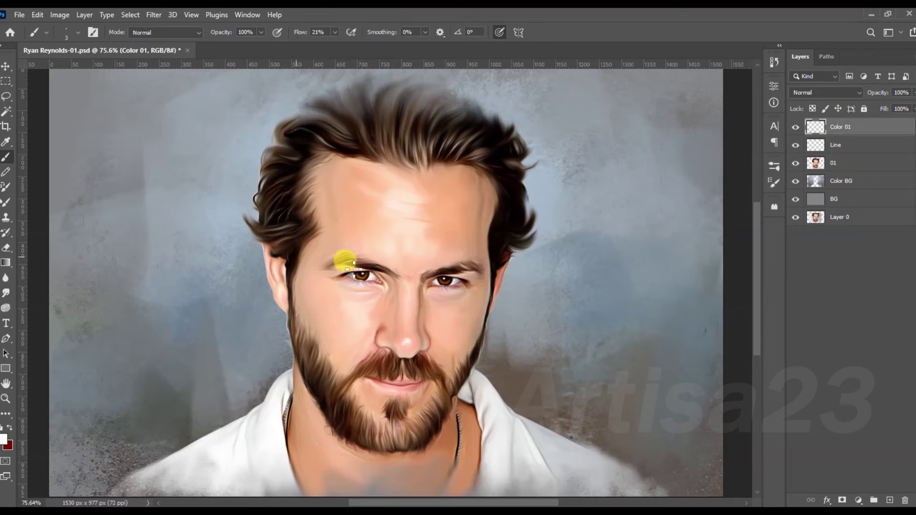
{"action": "left_click", "coordinate": [5, 441]}
{"action": "key", "text": "Return"}
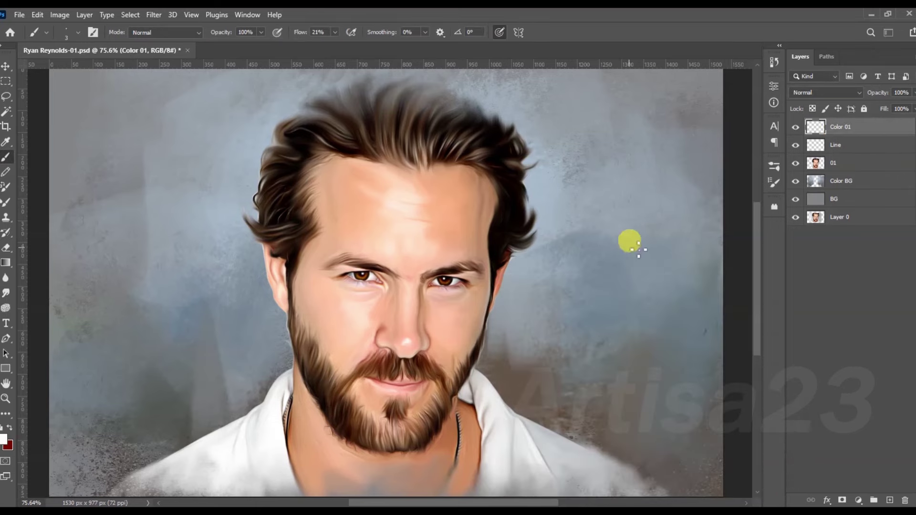
{"action": "type", "text": "Hai"}
{"action": "left_click", "coordinate": [854, 136]}
{"action": "scroll", "coordinate": [468, 239], "scroll_direction": "up", "scroll_amount": 2}
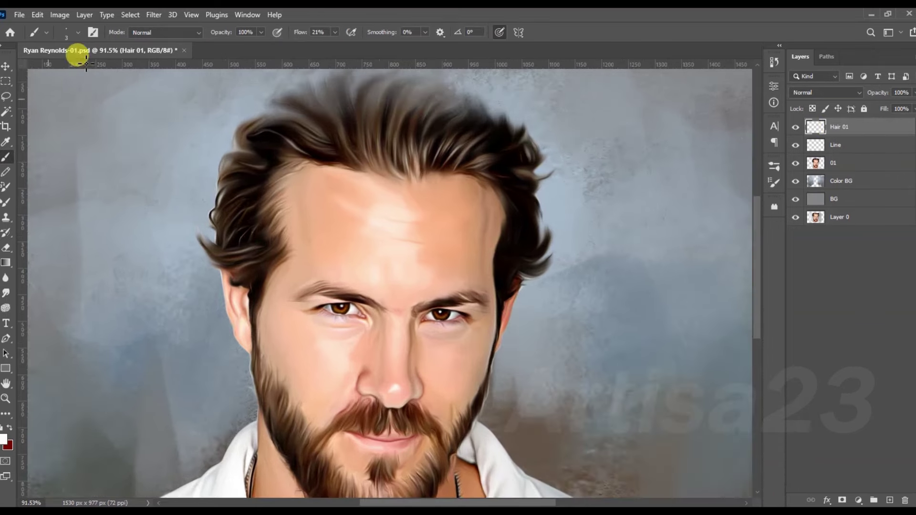
{"action": "left_click", "coordinate": [774, 166]}
{"action": "left_click", "coordinate": [742, 162]}
Step: Paint thin white flyaway strands along the hairline and left hairline
{"action": "scroll", "coordinate": [466, 75], "scroll_direction": "up", "scroll_amount": 2}
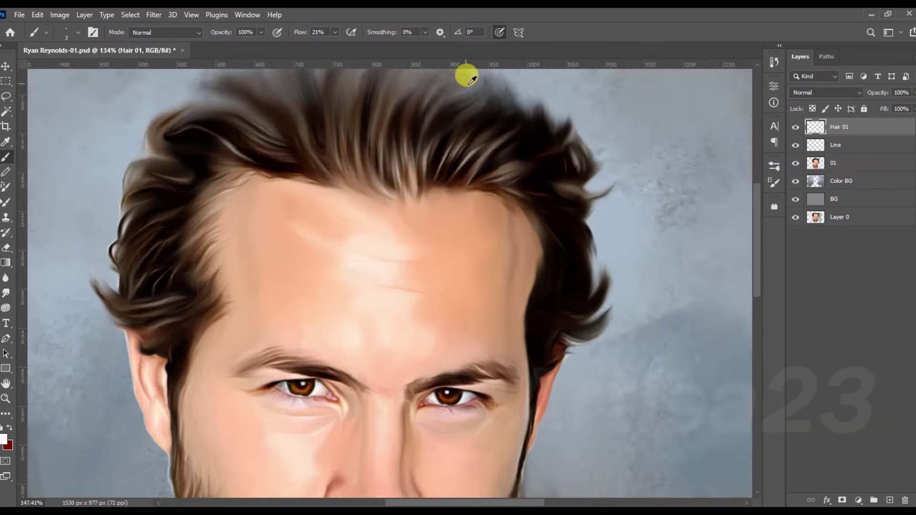
{"action": "scroll", "coordinate": [496, 189], "scroll_direction": "up", "scroll_amount": 1}
{"action": "scroll", "coordinate": [507, 142], "scroll_direction": "up", "scroll_amount": 2}
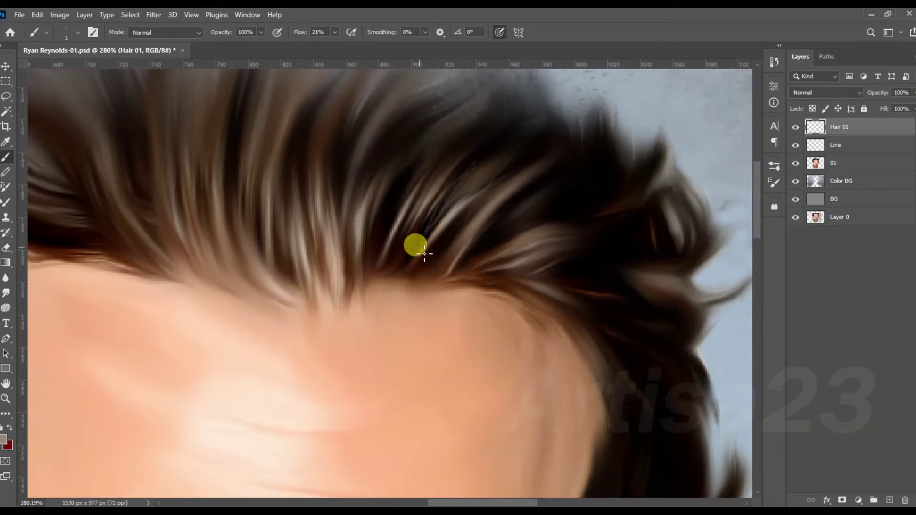
{"action": "scroll", "coordinate": [425, 212], "scroll_direction": "up", "scroll_amount": 1}
{"action": "scroll", "coordinate": [415, 266], "scroll_direction": "down", "scroll_amount": 2}
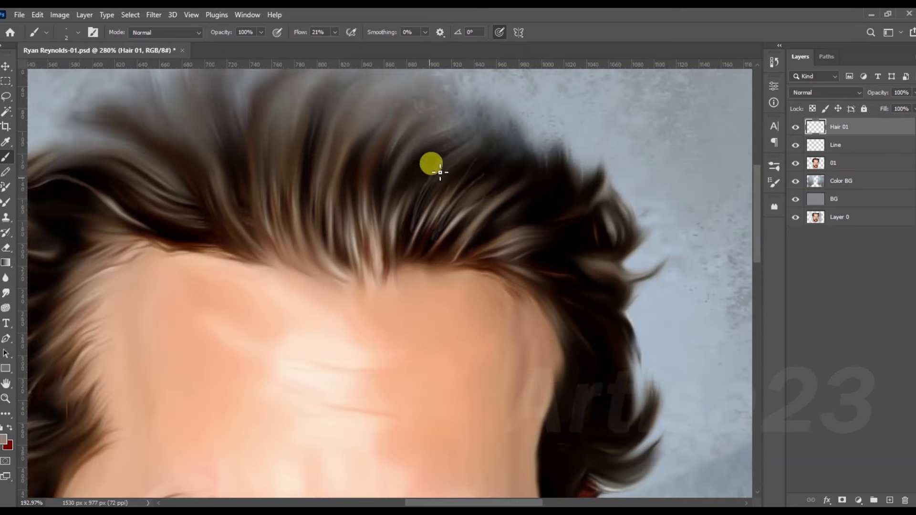
{"action": "scroll", "coordinate": [374, 176], "scroll_direction": "up", "scroll_amount": 2}
{"action": "scroll", "coordinate": [158, 190], "scroll_direction": "down", "scroll_amount": 1}
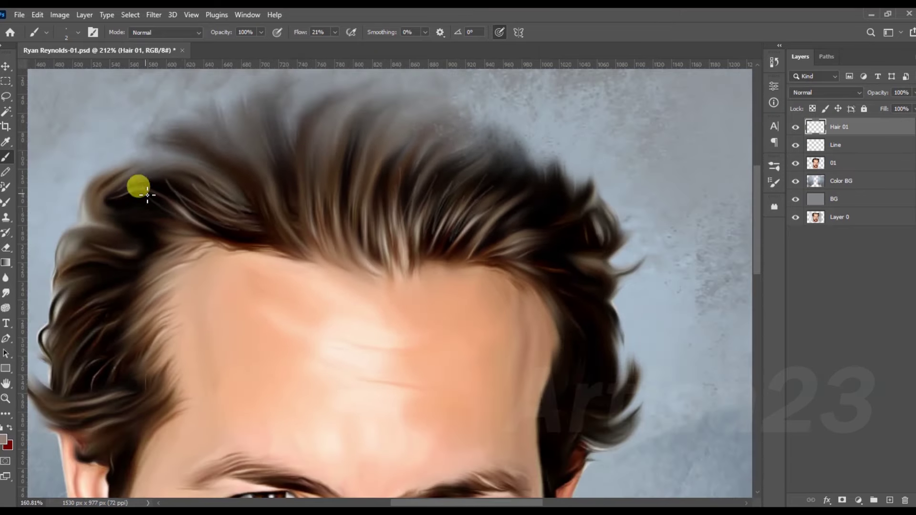
{"action": "scroll", "coordinate": [143, 267], "scroll_direction": "down", "scroll_amount": 1}
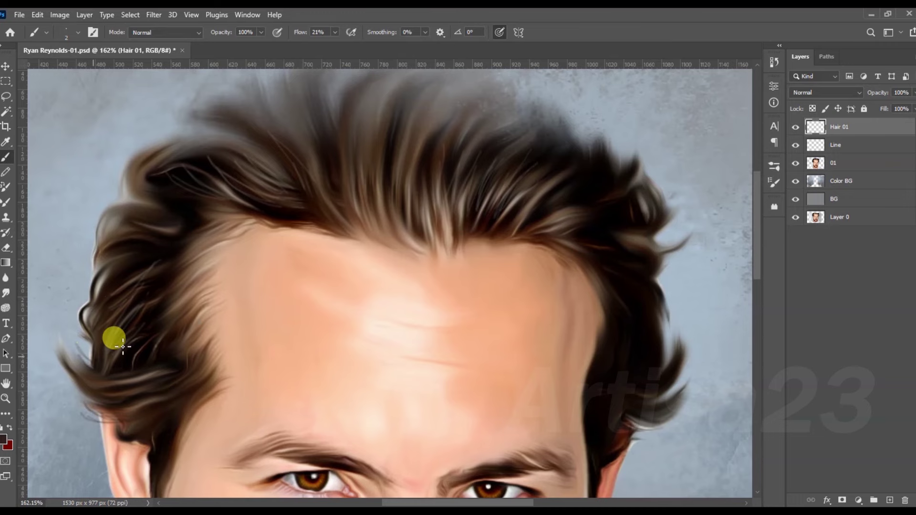
{"action": "scroll", "coordinate": [138, 225], "scroll_direction": "up", "scroll_amount": 1}
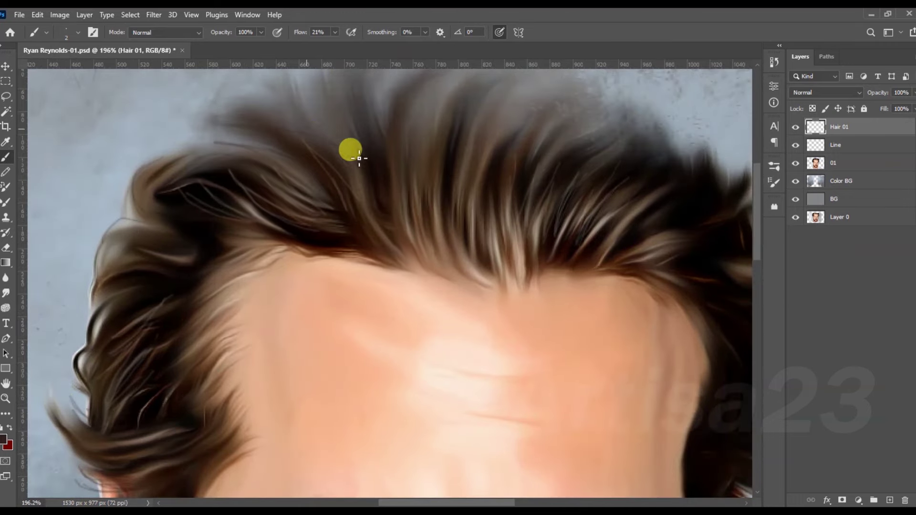
{"action": "scroll", "coordinate": [308, 124], "scroll_direction": "down", "scroll_amount": 1}
{"action": "scroll", "coordinate": [317, 147], "scroll_direction": "down", "scroll_amount": 1}
{"action": "scroll", "coordinate": [362, 170], "scroll_direction": "up", "scroll_amount": 1}
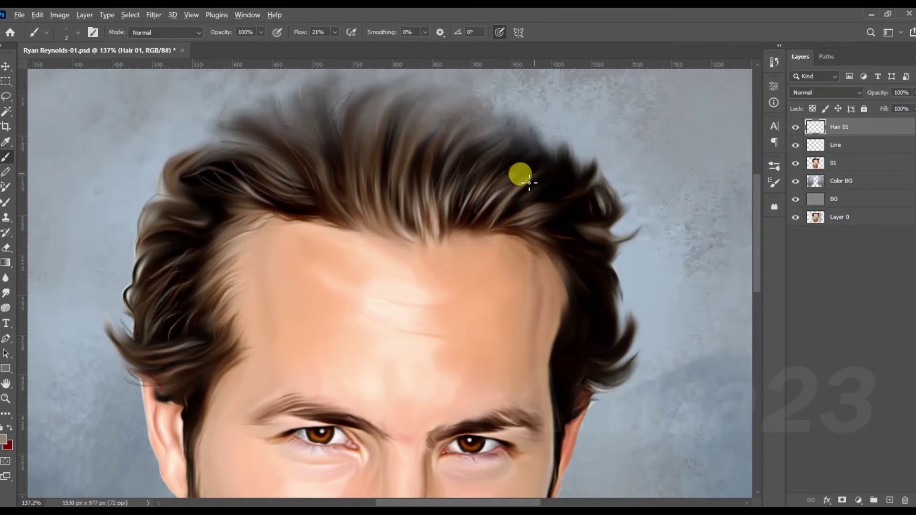
{"action": "scroll", "coordinate": [541, 205], "scroll_direction": "up", "scroll_amount": 2}
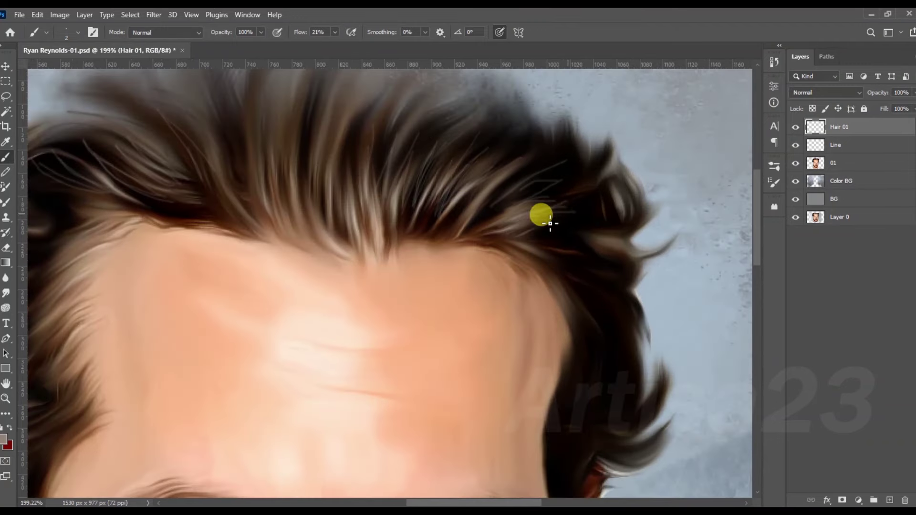
{"action": "scroll", "coordinate": [529, 220], "scroll_direction": "down", "scroll_amount": 1}
{"action": "scroll", "coordinate": [532, 205], "scroll_direction": "up", "scroll_amount": 1}
{"action": "mouse_move", "coordinate": [545, 265]}
{"action": "left_mouse_down"}
{"action": "mouse_move", "coordinate": [579, 293]}
{"action": "mouse_move", "coordinate": [599, 347]}
{"action": "mouse_move", "coordinate": [563, 373]}
{"action": "left_mouse_up"}
{"action": "scroll", "coordinate": [544, 406], "scroll_direction": "down", "scroll_amount": 3, "text": "alt"}
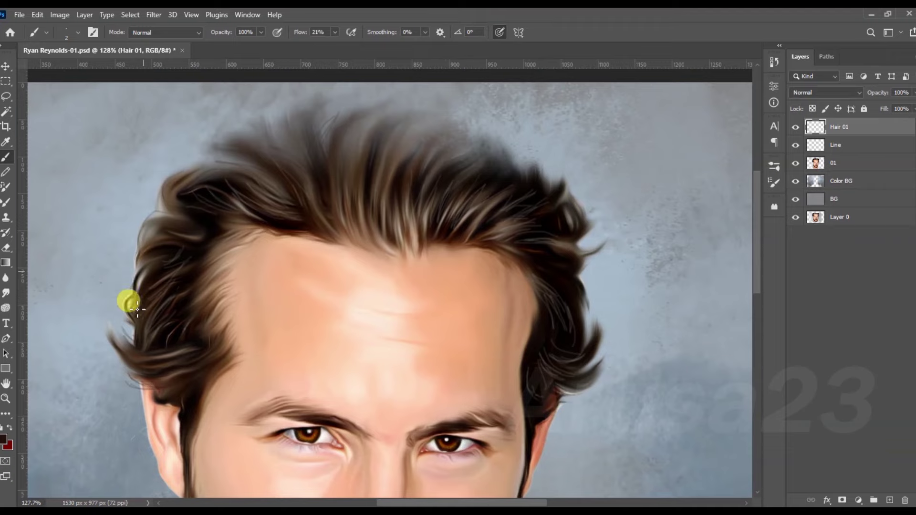
{"action": "scroll", "coordinate": [138, 310], "scroll_direction": "up", "scroll_amount": 3, "text": "alt"}
{"action": "left_click_drag", "start_coordinate": [143, 296], "coordinate": [158, 235]}
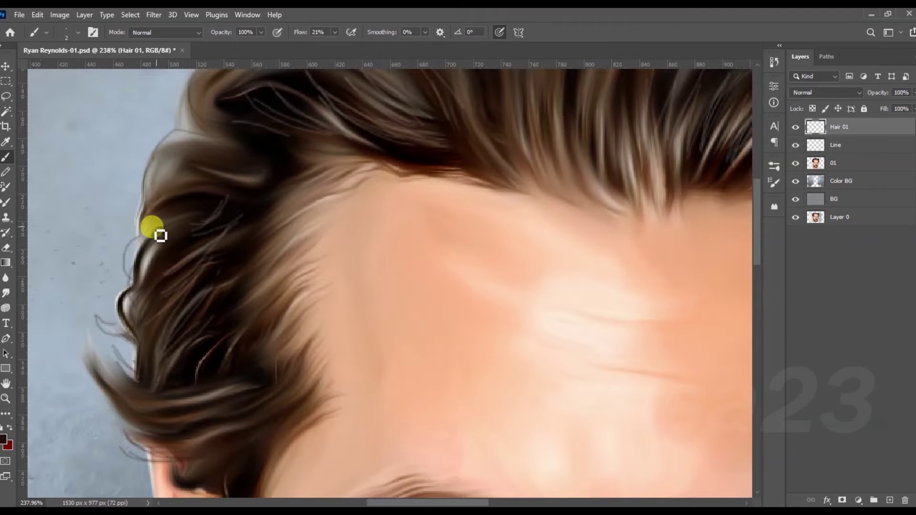
{"action": "scroll", "coordinate": [157, 235], "scroll_direction": "down", "scroll_amount": 2, "text": "alt"}
{"action": "left_click_drag", "start_coordinate": [143, 327], "coordinate": [113, 367]}
Step: Paint thin white strands along the right edge of the hair
{"action": "scroll", "coordinate": [113, 368], "scroll_direction": "down", "scroll_amount": 2, "text": "alt"}
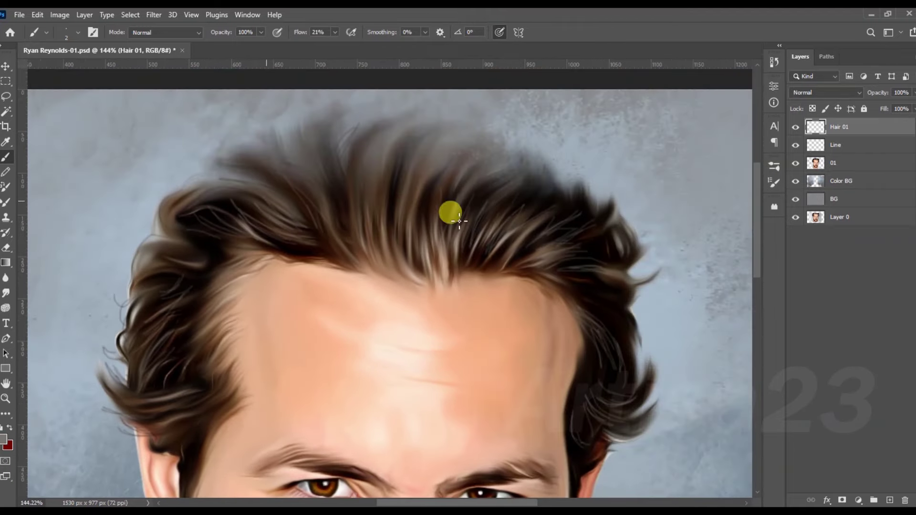
{"action": "scroll", "coordinate": [315, 176], "scroll_direction": "down", "scroll_amount": 2, "text": "alt"}
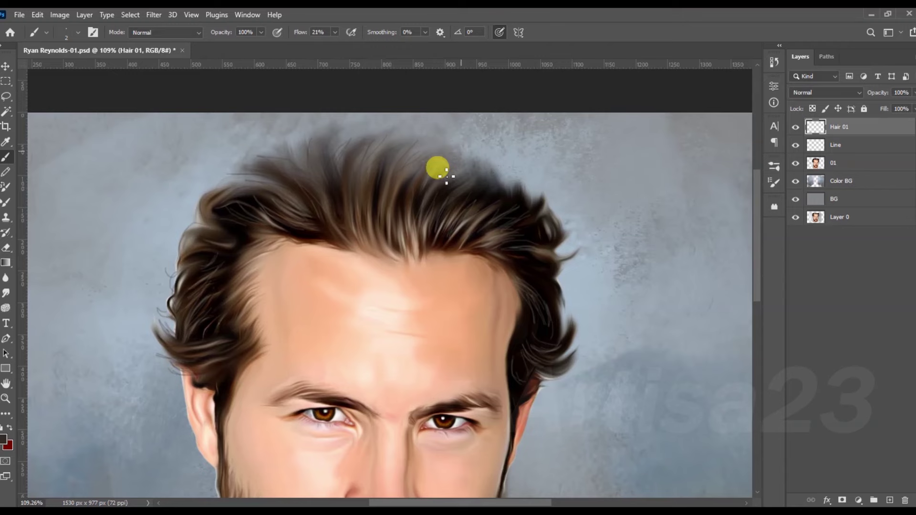
{"action": "scroll", "coordinate": [546, 206], "scroll_direction": "up", "scroll_amount": 2, "text": "alt"}
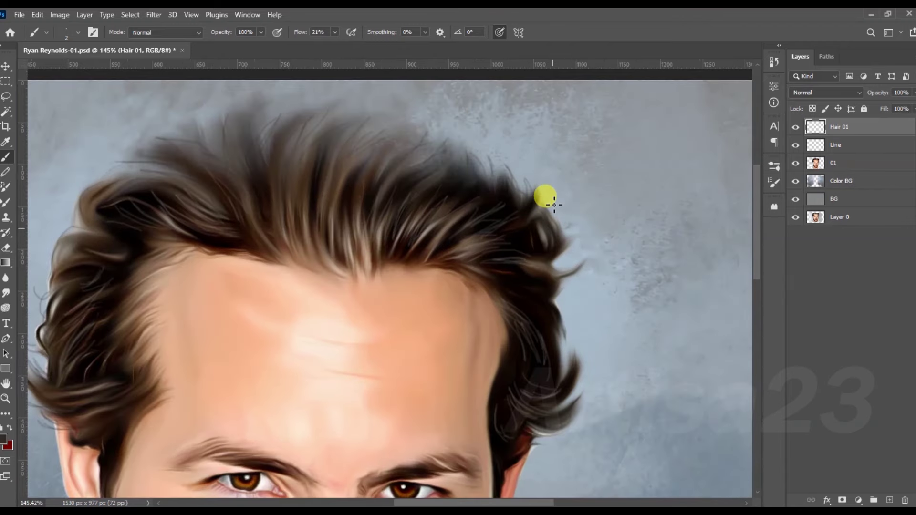
{"action": "scroll", "coordinate": [565, 253], "scroll_direction": "up", "scroll_amount": 2, "text": "alt"}
{"action": "scroll", "coordinate": [583, 264], "scroll_direction": "down", "scroll_amount": 1, "text": "alt"}
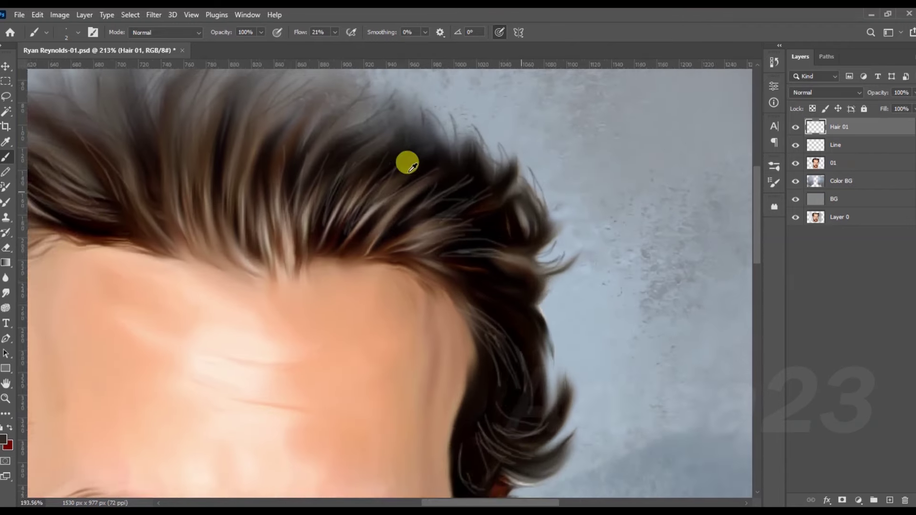
{"action": "left_click_drag", "start_coordinate": [516, 291], "coordinate": [522, 331]}
{"action": "left_click_drag", "start_coordinate": [512, 236], "coordinate": [515, 381]}
{"action": "scroll", "coordinate": [541, 399], "scroll_direction": "down", "scroll_amount": 1}
{"action": "scroll", "coordinate": [552, 375], "scroll_direction": "up", "scroll_amount": 3}
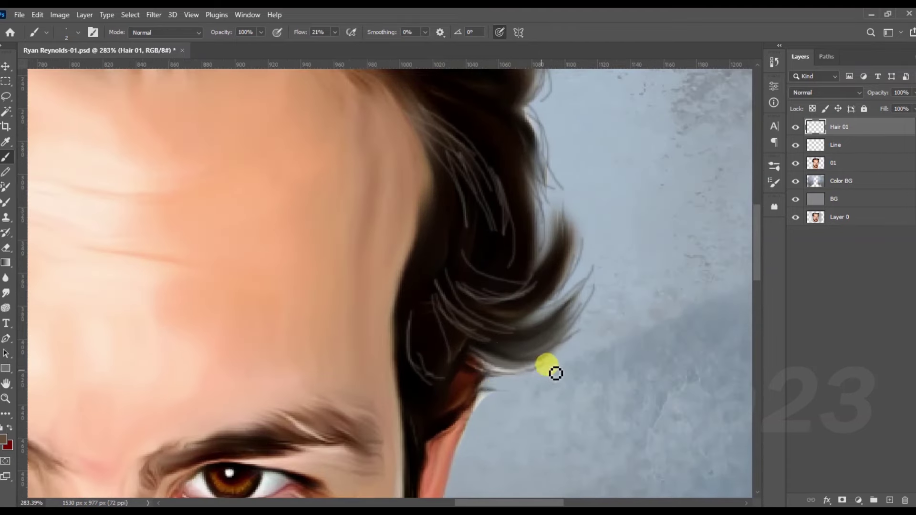
{"action": "scroll", "coordinate": [595, 292], "scroll_direction": "down", "scroll_amount": 2}
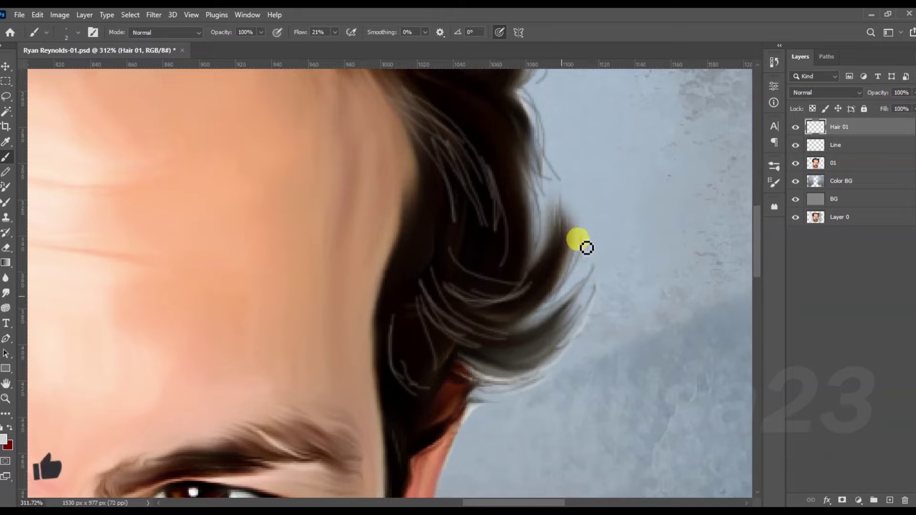
{"action": "scroll", "coordinate": [548, 241], "scroll_direction": "down", "scroll_amount": 2}
{"action": "scroll", "coordinate": [533, 220], "scroll_direction": "up", "scroll_amount": 3}
{"action": "scroll", "coordinate": [179, 292], "scroll_direction": "up", "scroll_amount": 1}
{"action": "scroll", "coordinate": [179, 303], "scroll_direction": "down", "scroll_amount": 1}
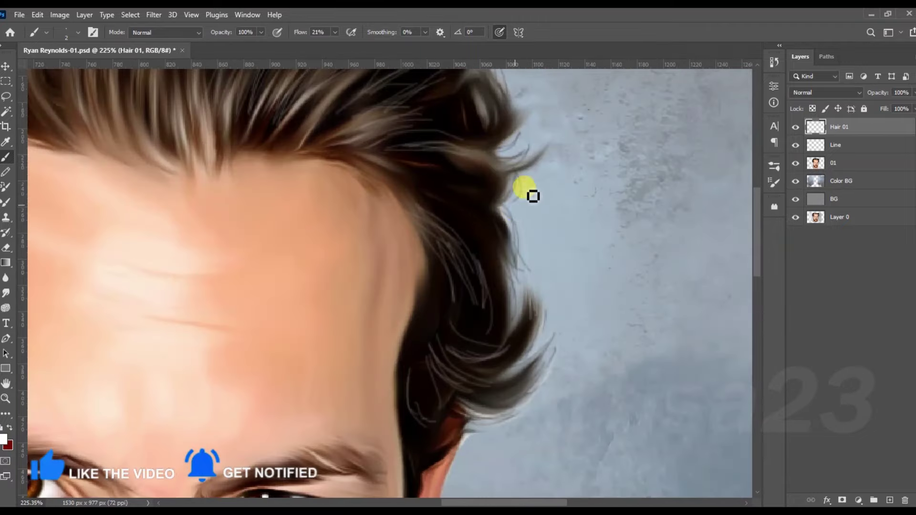
{"action": "left_click_drag", "start_coordinate": [530, 192], "coordinate": [518, 258]}
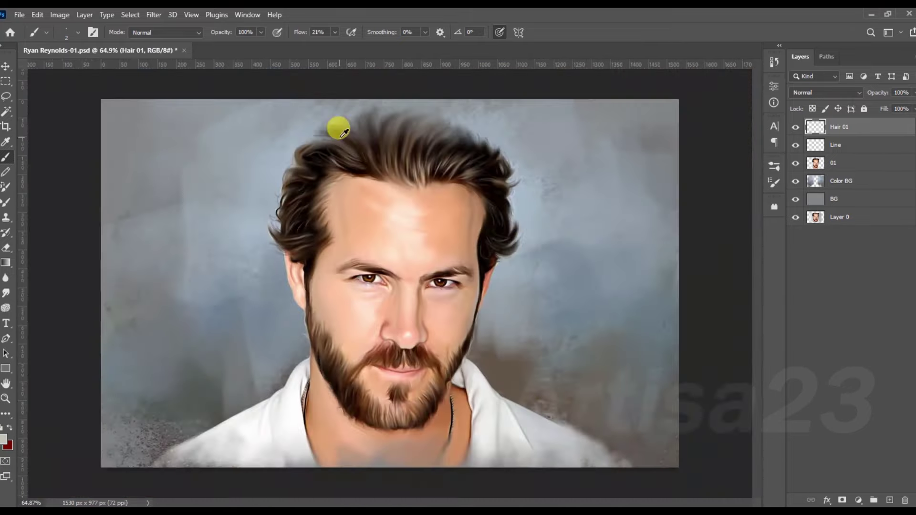
{"action": "scroll", "coordinate": [456, 329], "scroll_direction": "up", "scroll_amount": 2}
Step: Zoom onto the beard and switch the brush to the 123 tip
{"action": "scroll", "coordinate": [401, 388], "scroll_direction": "up", "scroll_amount": 2}
{"action": "scroll", "coordinate": [389, 374], "scroll_direction": "up", "scroll_amount": 2}
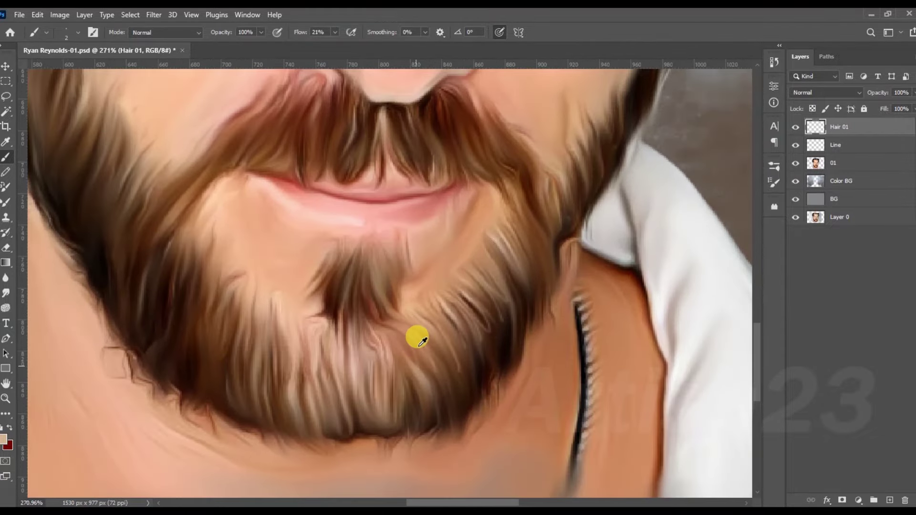
{"action": "scroll", "coordinate": [422, 341], "scroll_direction": "down", "scroll_amount": 1}
{"action": "scroll", "coordinate": [363, 219], "scroll_direction": "up", "scroll_amount": 1}
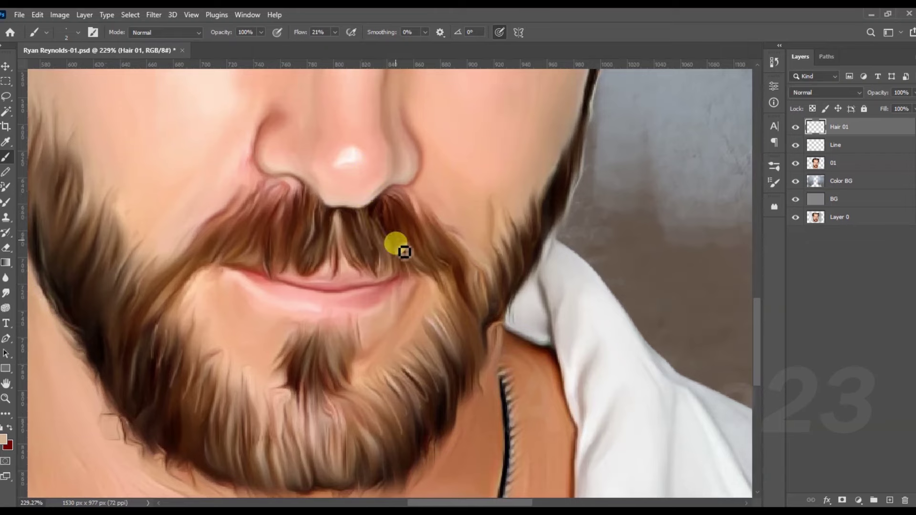
{"action": "scroll", "coordinate": [407, 221], "scroll_direction": "up", "scroll_amount": 1}
{"action": "scroll", "coordinate": [389, 225], "scroll_direction": "down", "scroll_amount": 1}
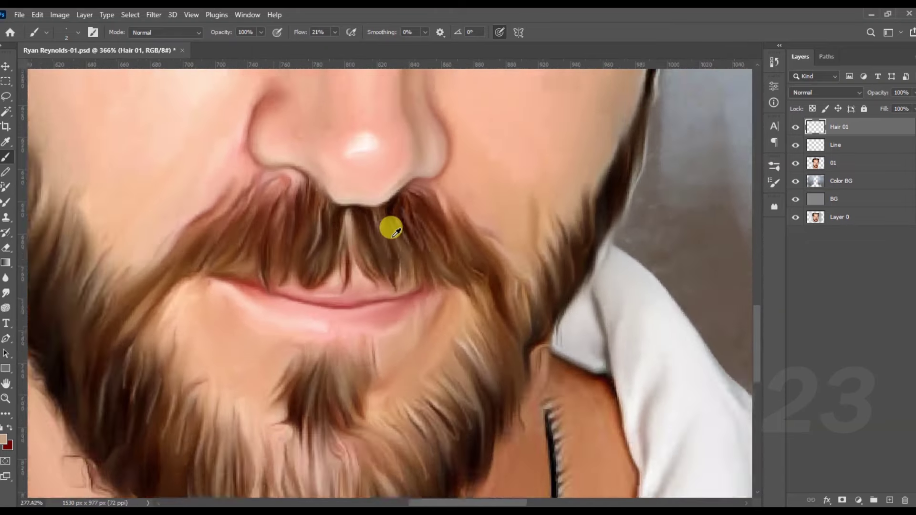
{"action": "scroll", "coordinate": [214, 247], "scroll_direction": "down", "scroll_amount": 1}
{"action": "scroll", "coordinate": [186, 222], "scroll_direction": "down", "scroll_amount": 1}
{"action": "scroll", "coordinate": [501, 250], "scroll_direction": "up", "scroll_amount": 1}
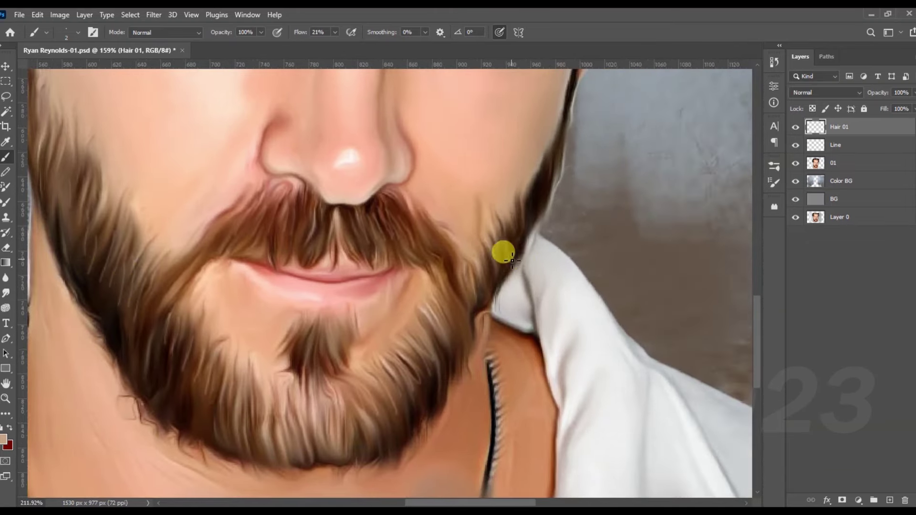
{"action": "scroll", "coordinate": [497, 271], "scroll_direction": "up", "scroll_amount": 1}
{"action": "scroll", "coordinate": [327, 209], "scroll_direction": "up", "scroll_amount": 1}
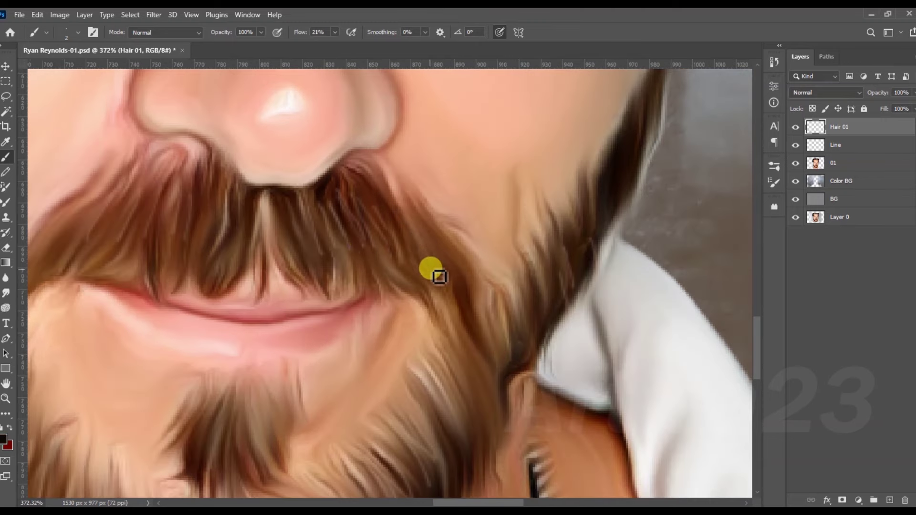
{"action": "scroll", "coordinate": [396, 262], "scroll_direction": "down", "scroll_amount": 1}
{"action": "scroll", "coordinate": [347, 401], "scroll_direction": "down", "scroll_amount": 1}
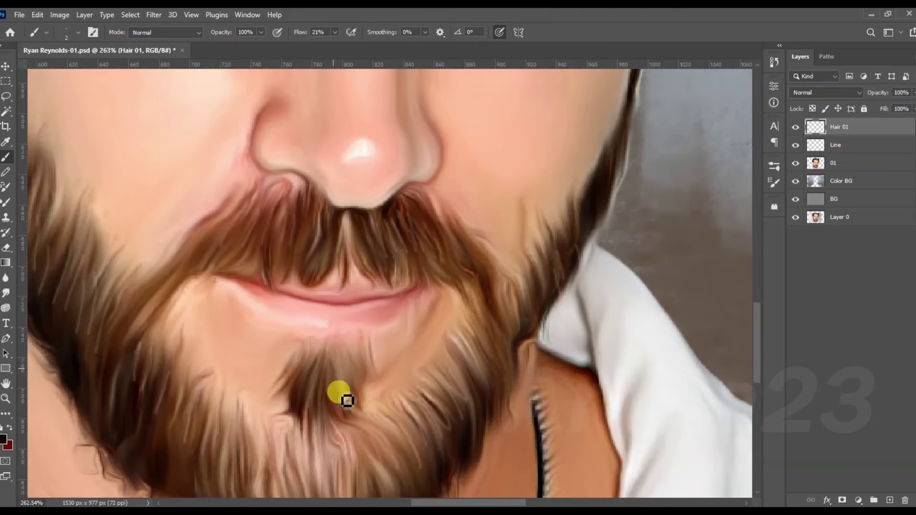
{"action": "scroll", "coordinate": [289, 200], "scroll_direction": "up", "scroll_amount": 3}
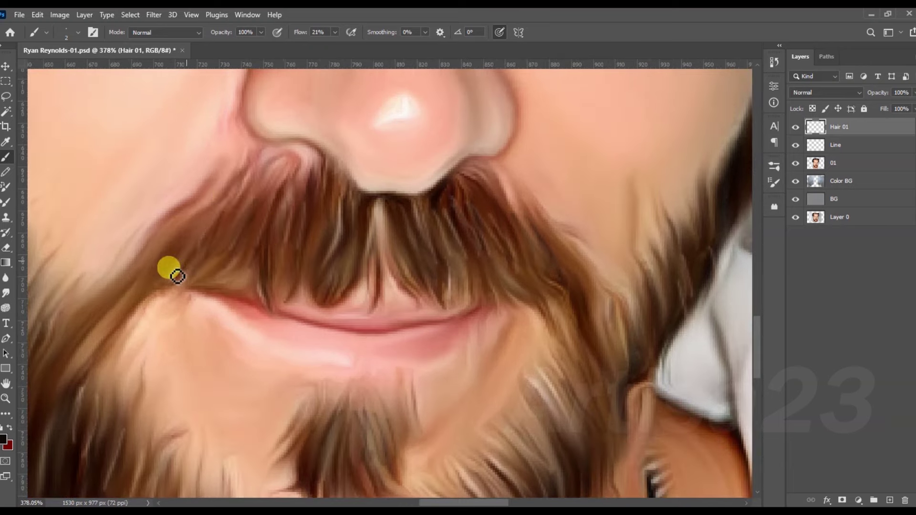
{"action": "scroll", "coordinate": [301, 222], "scroll_direction": "down", "scroll_amount": 3}
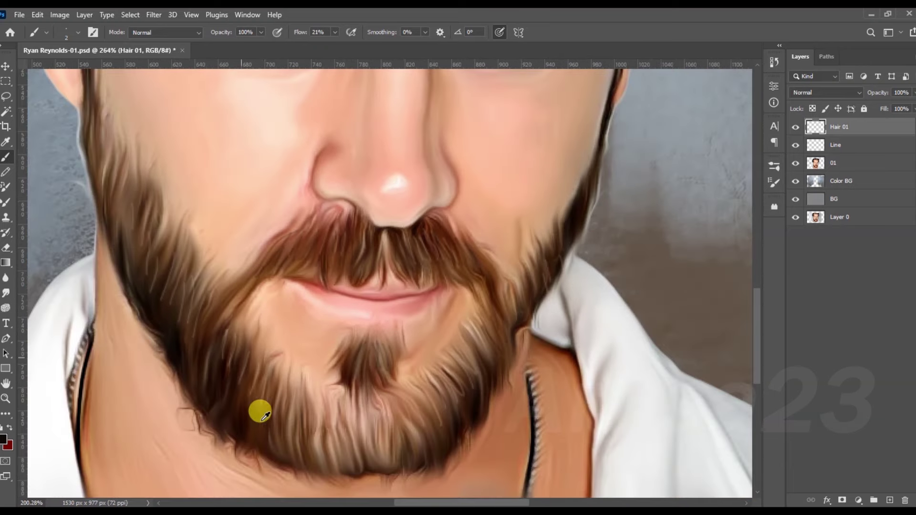
{"action": "scroll", "coordinate": [224, 420], "scroll_direction": "up", "scroll_amount": 1}
{"action": "scroll", "coordinate": [129, 310], "scroll_direction": "down", "scroll_amount": 1}
{"action": "scroll", "coordinate": [162, 358], "scroll_direction": "up", "scroll_amount": 1}
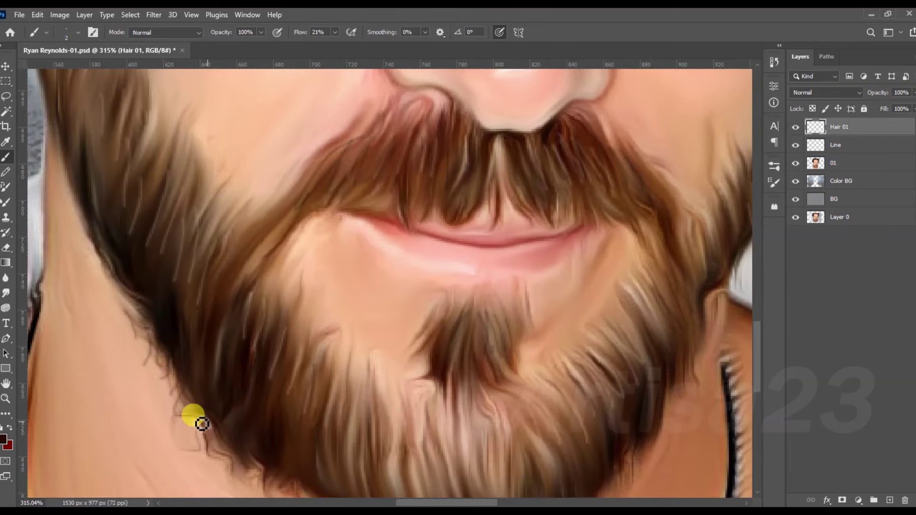
{"action": "scroll", "coordinate": [123, 302], "scroll_direction": "down", "scroll_amount": 2}
{"action": "key", "text": "F5"}
{"action": "left_click", "coordinate": [663, 186]}
{"action": "key", "text": "F5"}
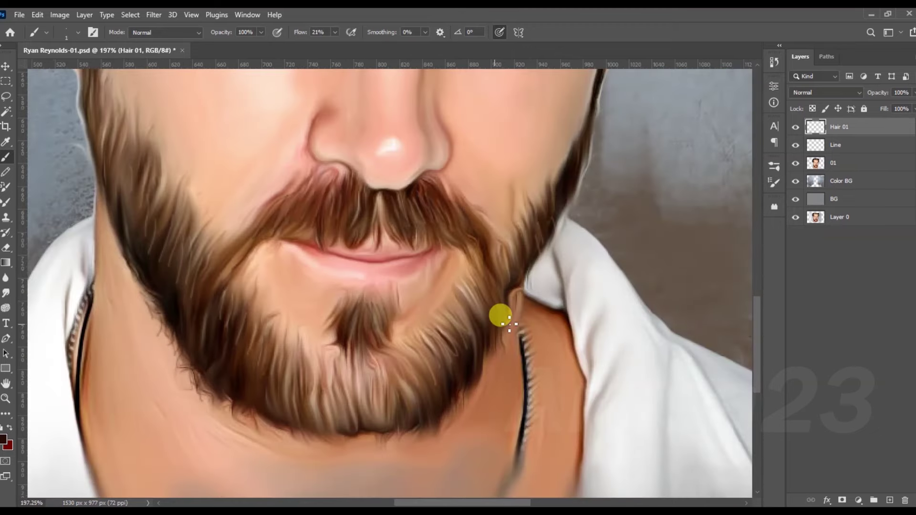
Step: Paint thin dark strands down the beard's edge
{"action": "scroll", "coordinate": [496, 310], "scroll_direction": "up", "scroll_amount": 1}
{"action": "scroll", "coordinate": [512, 365], "scroll_direction": "up", "scroll_amount": 1}
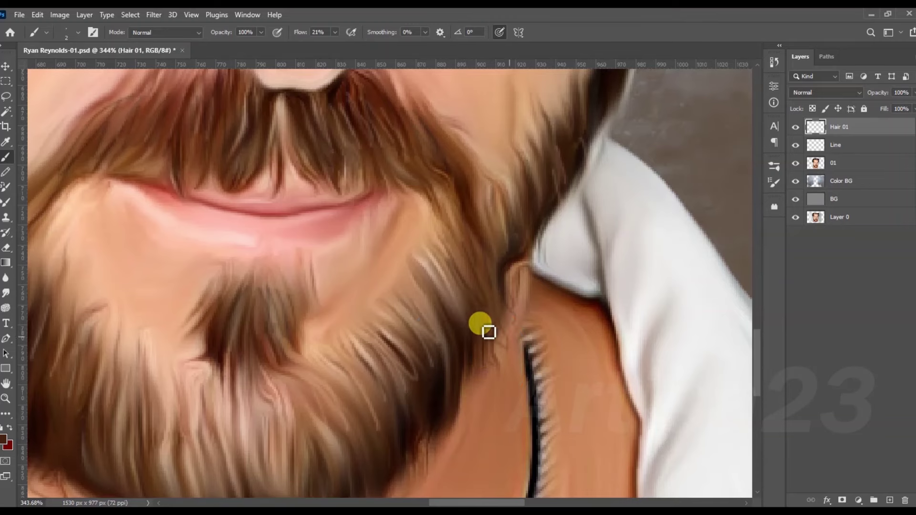
{"action": "scroll", "coordinate": [470, 378], "scroll_direction": "up", "scroll_amount": 1}
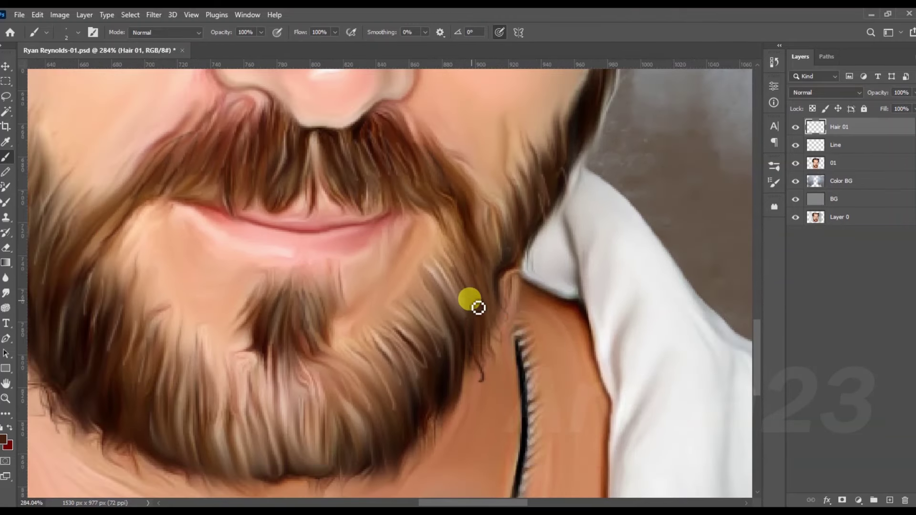
{"action": "left_click_drag", "start_coordinate": [484, 196], "coordinate": [462, 375]}
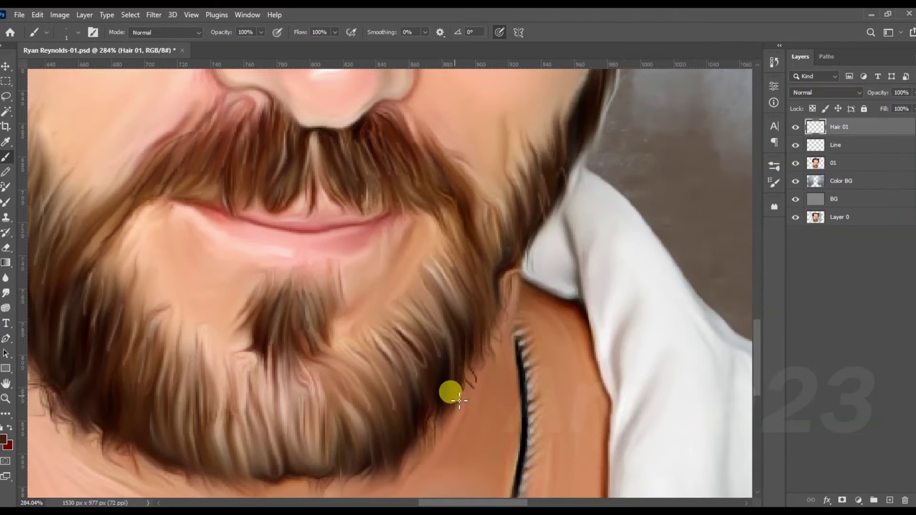
{"action": "scroll", "coordinate": [459, 402], "scroll_direction": "up", "scroll_amount": 1}
{"action": "scroll", "coordinate": [457, 415], "scroll_direction": "up", "scroll_amount": 1}
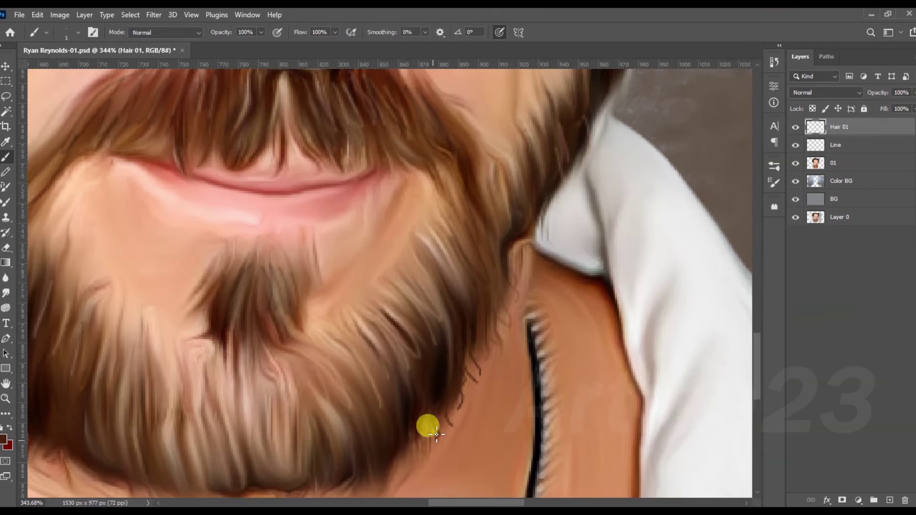
{"action": "scroll", "coordinate": [437, 434], "scroll_direction": "down", "scroll_amount": 2}
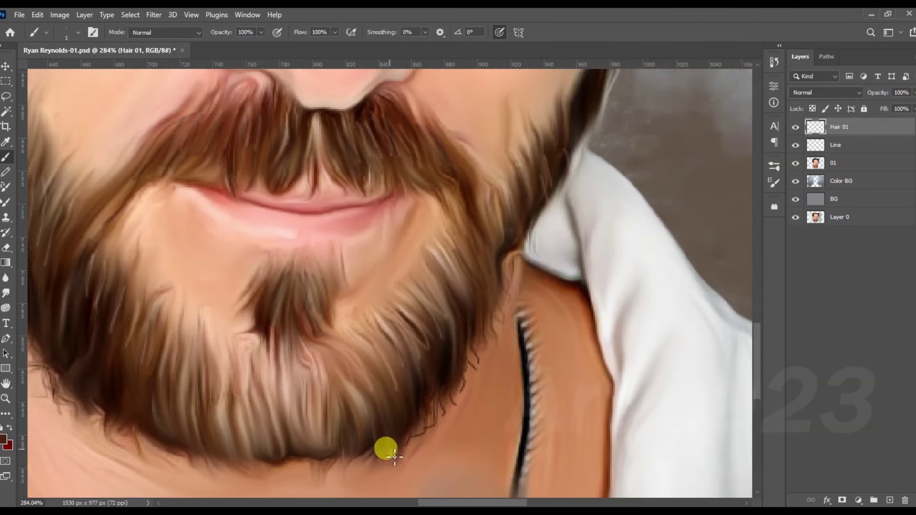
{"action": "scroll", "coordinate": [311, 231], "scroll_direction": "up", "scroll_amount": 3}
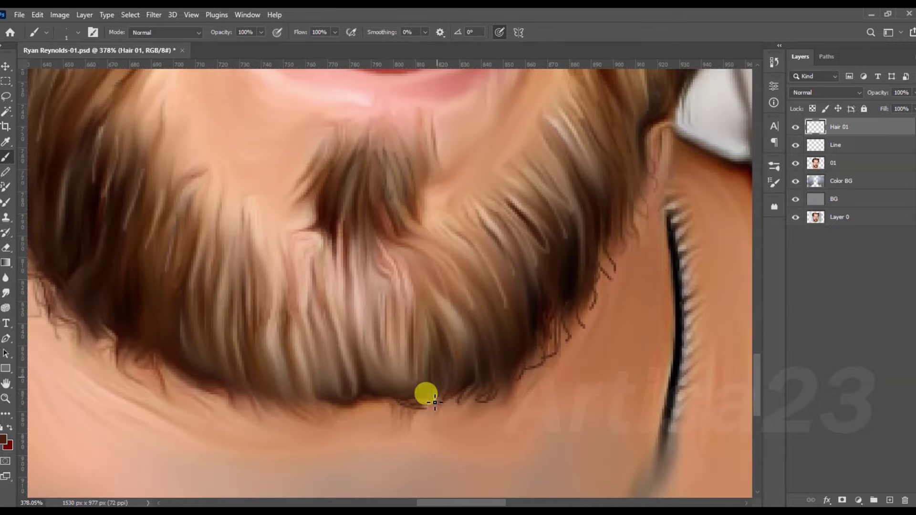
{"action": "scroll", "coordinate": [343, 386], "scroll_direction": "down", "scroll_amount": 3}
{"action": "scroll", "coordinate": [309, 399], "scroll_direction": "up", "scroll_amount": 2}
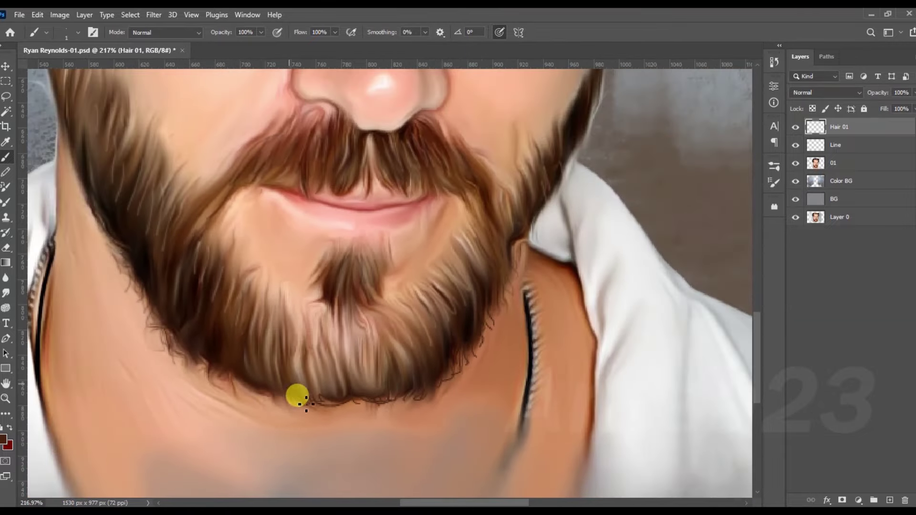
{"action": "scroll", "coordinate": [129, 198], "scroll_direction": "down", "scroll_amount": 2}
{"action": "scroll", "coordinate": [135, 214], "scroll_direction": "up", "scroll_amount": 3}
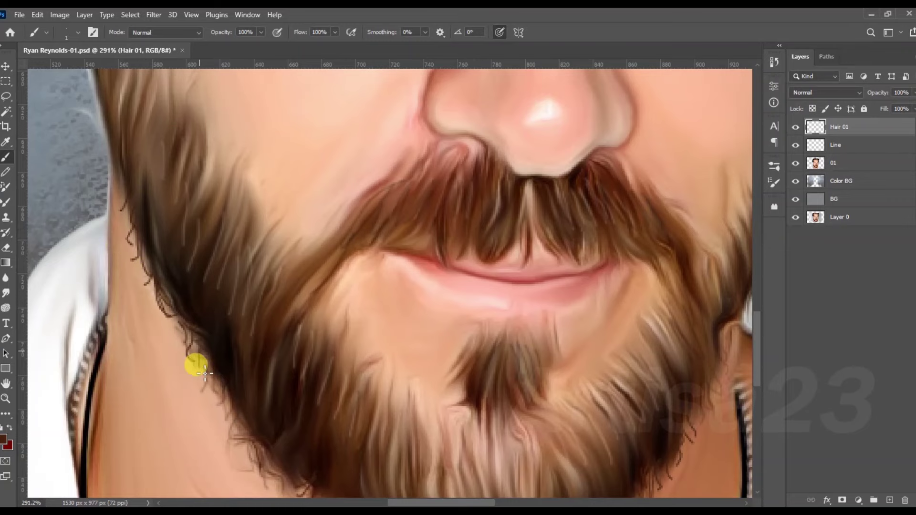
{"action": "scroll", "coordinate": [204, 373], "scroll_direction": "down", "scroll_amount": 2}
{"action": "scroll", "coordinate": [246, 423], "scroll_direction": "down", "scroll_amount": 1}
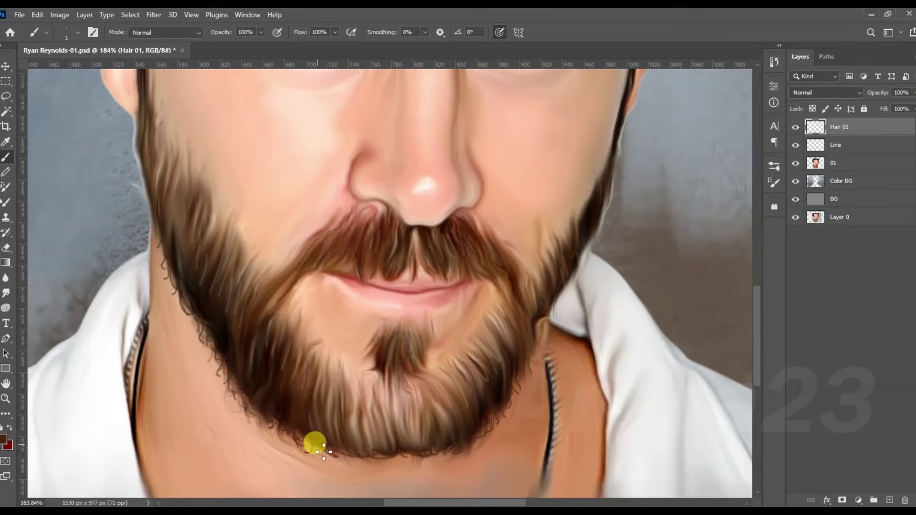
{"action": "scroll", "coordinate": [442, 450], "scroll_direction": "up", "scroll_amount": 2}
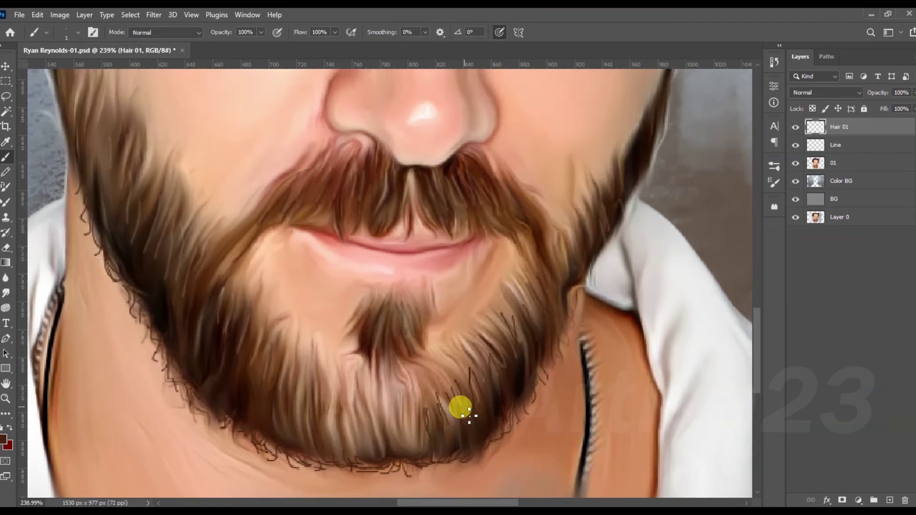
{"action": "left_click_drag", "start_coordinate": [360, 326], "coordinate": [350, 339]}
{"action": "scroll", "coordinate": [431, 401], "scroll_direction": "down", "scroll_amount": 2}
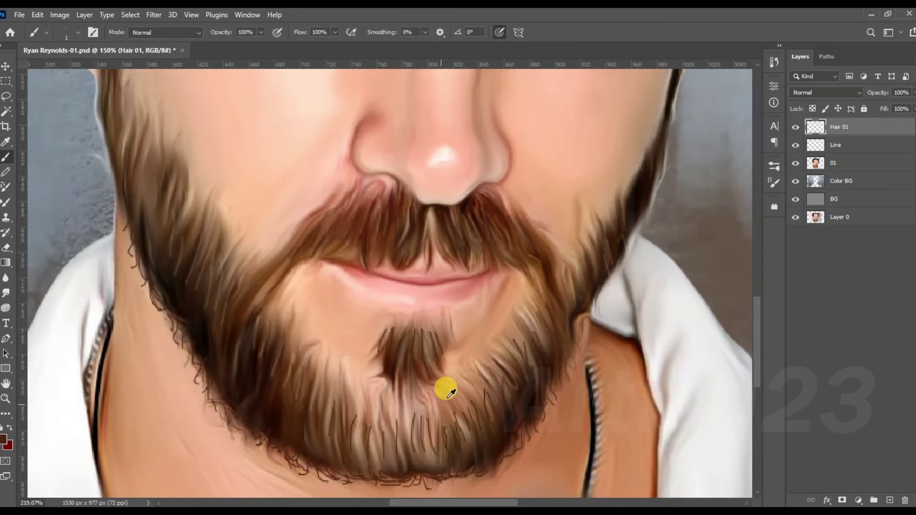
{"action": "scroll", "coordinate": [372, 260], "scroll_direction": "up", "scroll_amount": 2}
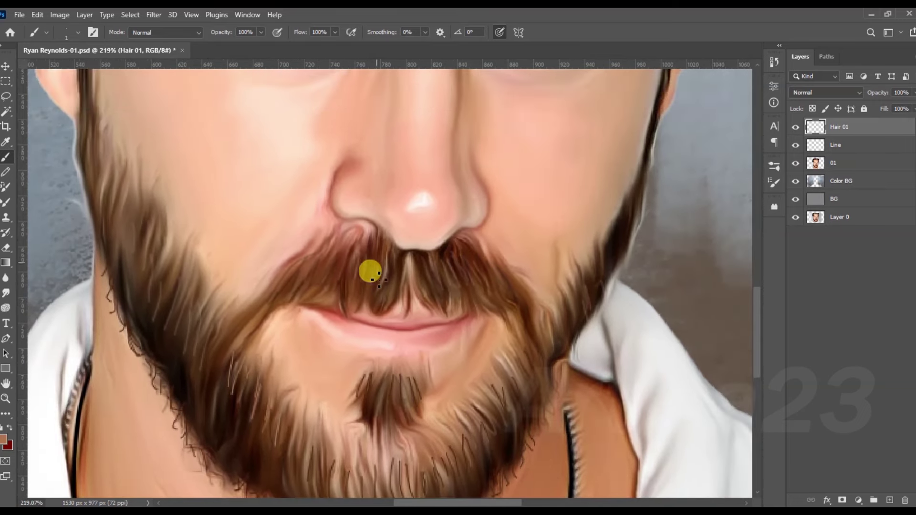
{"action": "scroll", "coordinate": [225, 231], "scroll_direction": "down", "scroll_amount": 2}
{"action": "scroll", "coordinate": [223, 218], "scroll_direction": "up", "scroll_amount": 2}
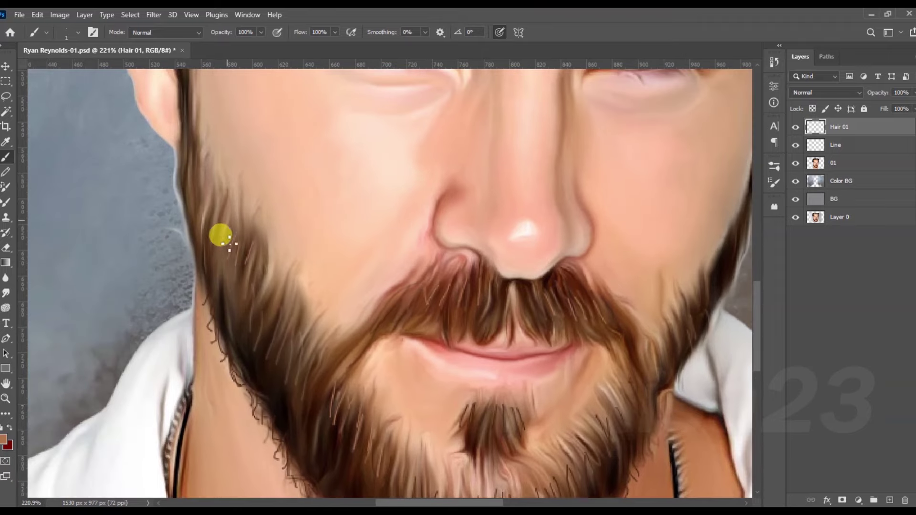
Step: Add light strands across the beard and dark strands along both jawlines
{"action": "left_click_drag", "start_coordinate": [277, 303], "coordinate": [327, 357]}
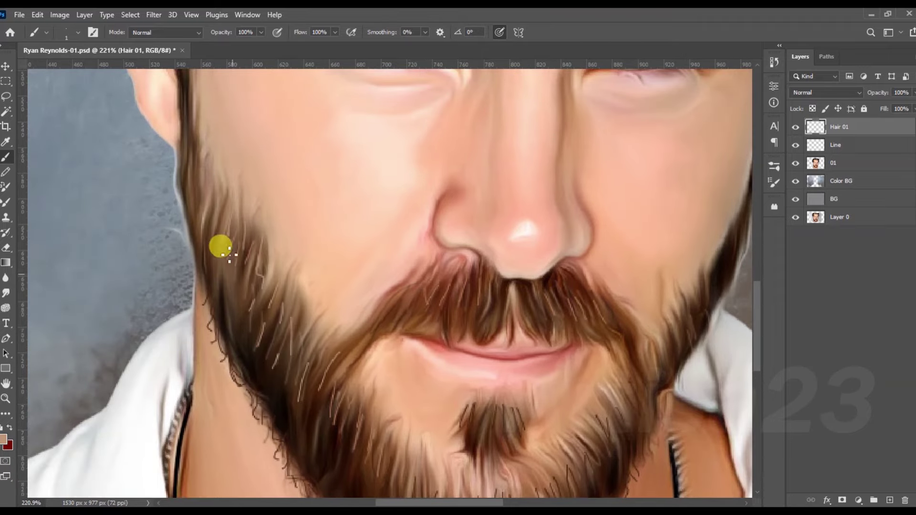
{"action": "scroll", "coordinate": [224, 270], "scroll_direction": "down", "scroll_amount": 1}
{"action": "scroll", "coordinate": [602, 257], "scroll_direction": "up", "scroll_amount": 4}
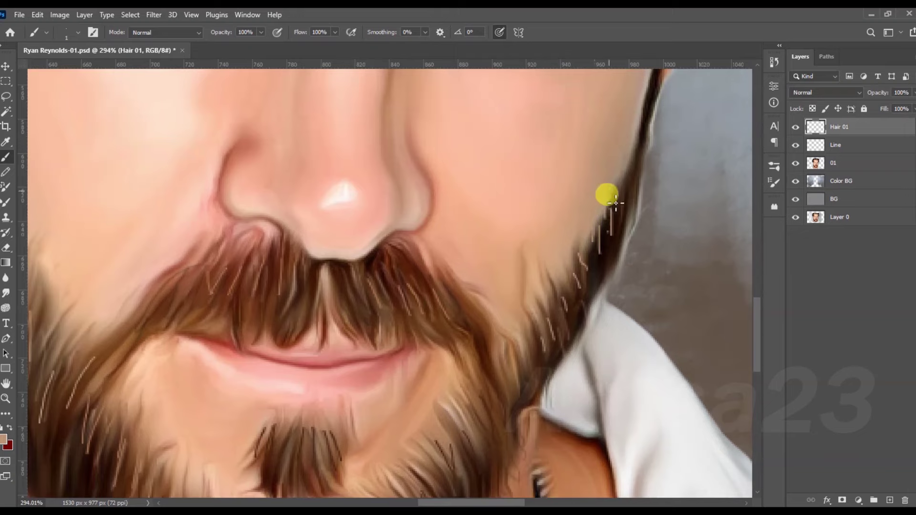
{"action": "scroll", "coordinate": [511, 357], "scroll_direction": "down", "scroll_amount": 3}
{"action": "scroll", "coordinate": [500, 416], "scroll_direction": "up", "scroll_amount": 2}
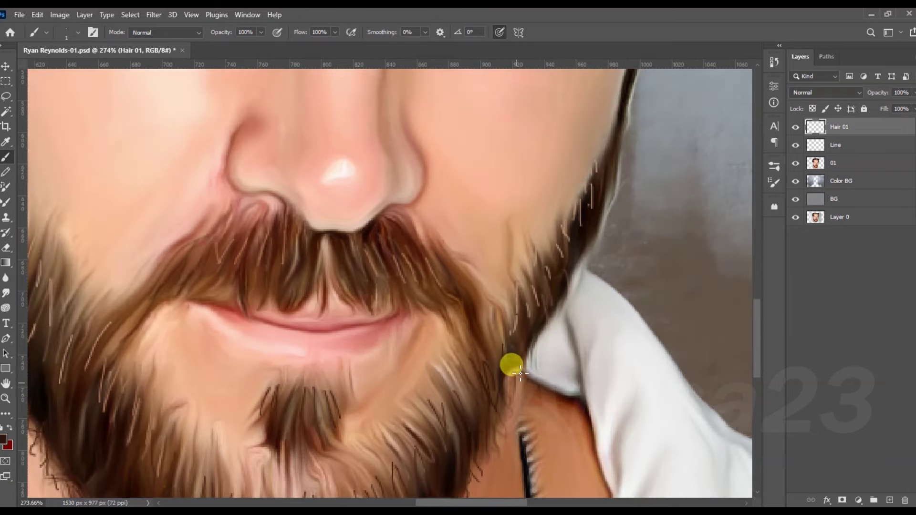
{"action": "left_click_drag", "start_coordinate": [533, 329], "coordinate": [566, 262]}
{"action": "scroll", "coordinate": [602, 186], "scroll_direction": "down", "scroll_amount": 4}
{"action": "scroll", "coordinate": [609, 129], "scroll_direction": "up", "scroll_amount": 4}
{"action": "scroll", "coordinate": [595, 253], "scroll_direction": "down", "scroll_amount": 4}
{"action": "scroll", "coordinate": [245, 174], "scroll_direction": "up", "scroll_amount": 4}
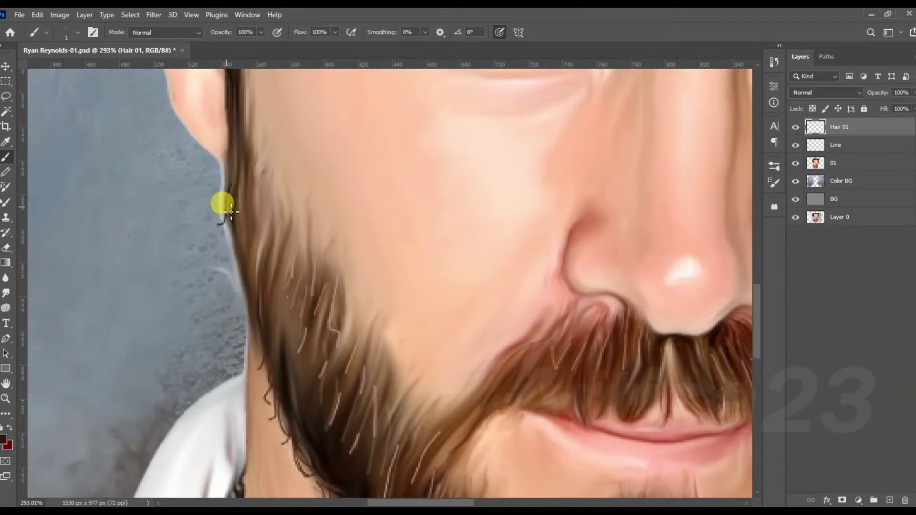
{"action": "left_click_drag", "start_coordinate": [241, 319], "coordinate": [296, 321]}
{"action": "scroll", "coordinate": [296, 329], "scroll_direction": "down", "scroll_amount": 1}
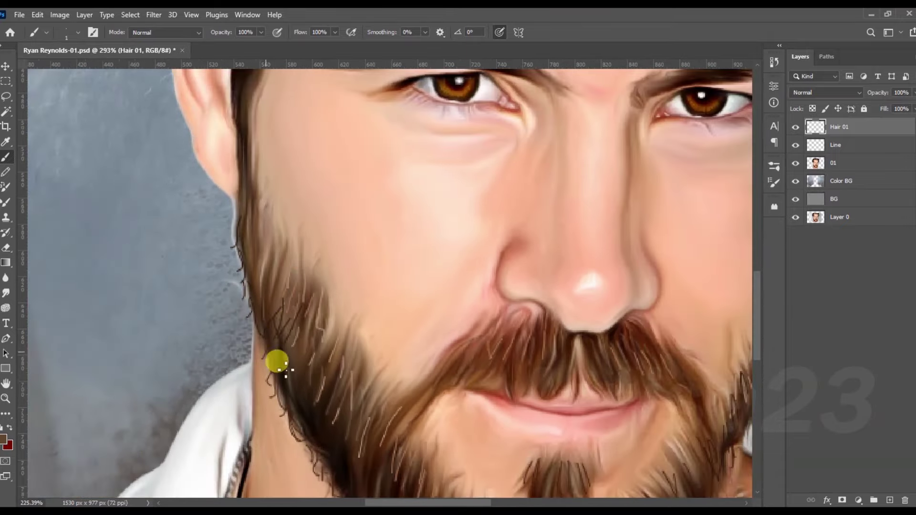
{"action": "left_click_drag", "start_coordinate": [266, 233], "coordinate": [272, 270]}
{"action": "scroll", "coordinate": [286, 272], "scroll_direction": "down", "scroll_amount": 3}
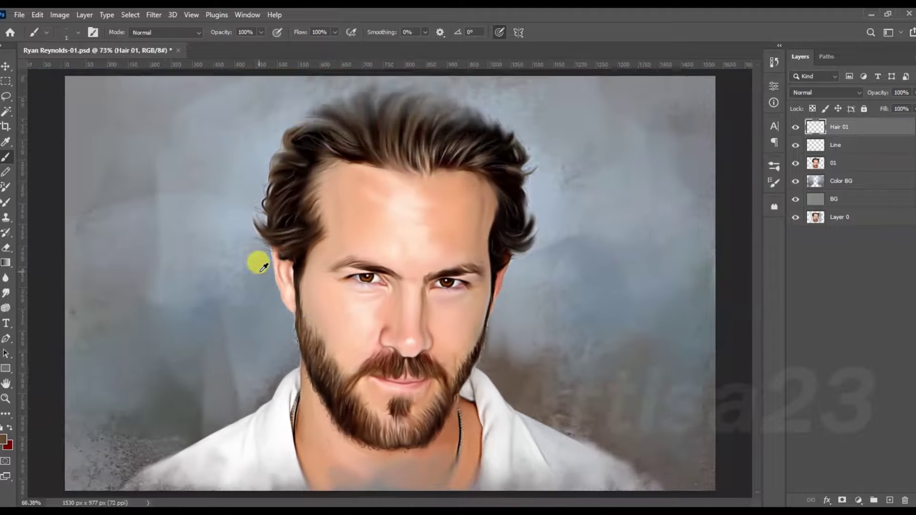
Step: Paint thin light strands across the top and right side of the hair
{"action": "scroll", "coordinate": [368, 157], "scroll_direction": "up", "scroll_amount": 3}
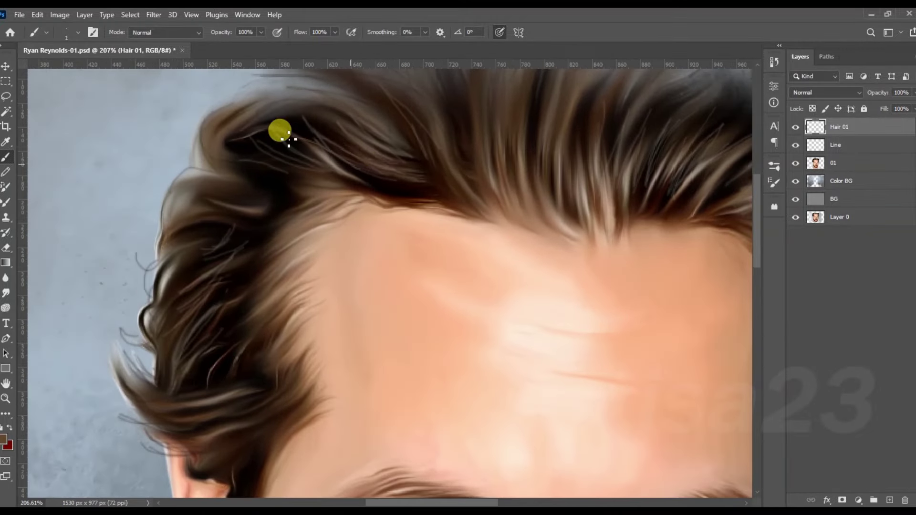
{"action": "mouse_move", "coordinate": [289, 139]}
{"action": "left_mouse_down"}
{"action": "mouse_move", "coordinate": [322, 154]}
{"action": "mouse_move", "coordinate": [237, 196]}
{"action": "mouse_move", "coordinate": [312, 142]}
{"action": "mouse_move", "coordinate": [337, 162]}
{"action": "left_mouse_up"}
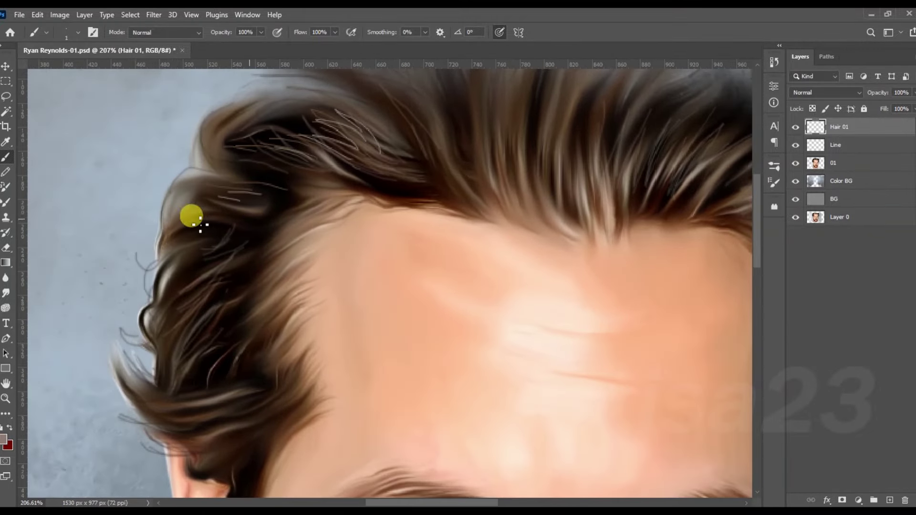
{"action": "scroll", "coordinate": [193, 220], "scroll_direction": "down", "scroll_amount": 2}
{"action": "scroll", "coordinate": [243, 391], "scroll_direction": "up", "scroll_amount": 3}
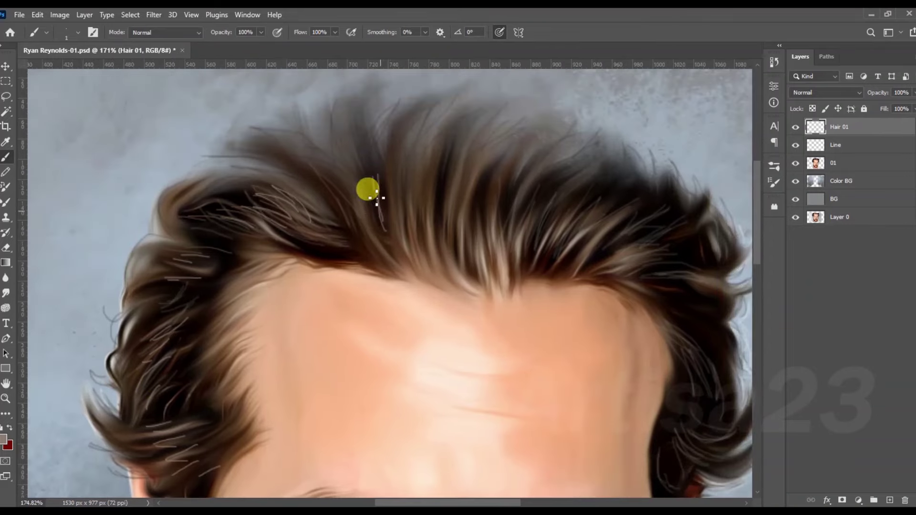
{"action": "left_click_drag", "start_coordinate": [358, 174], "coordinate": [370, 227]}
{"action": "left_click_drag", "start_coordinate": [675, 336], "coordinate": [665, 352]}
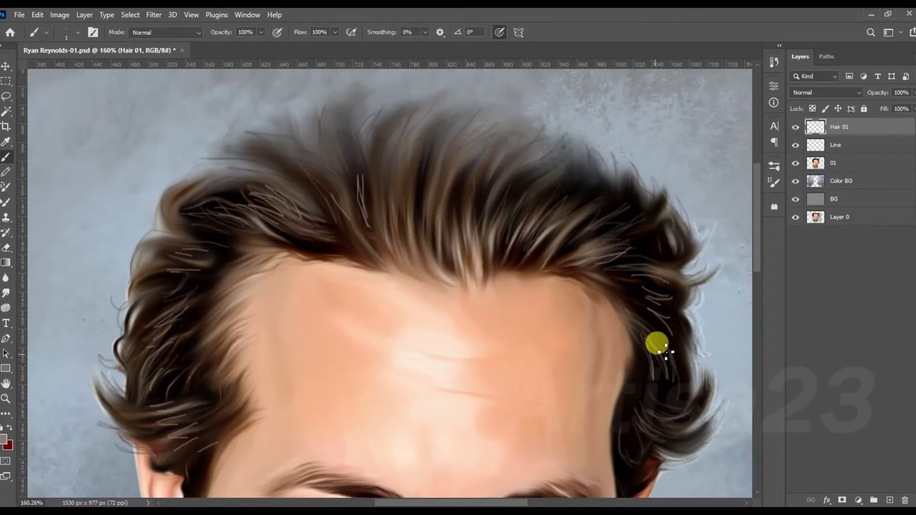
Step: Stroke pale hairs onto the right eyebrow
{"action": "scroll", "coordinate": [602, 250], "scroll_direction": "up", "scroll_amount": 2}
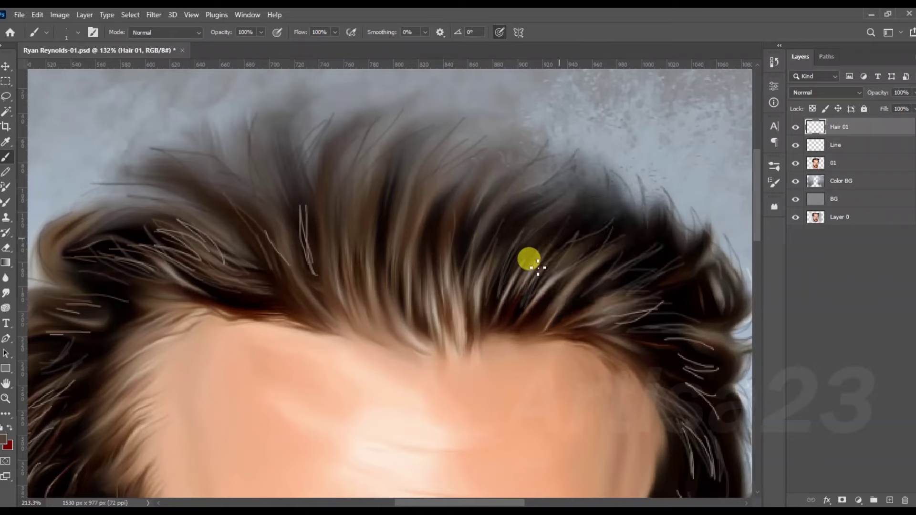
{"action": "scroll", "coordinate": [538, 267], "scroll_direction": "down", "scroll_amount": 2}
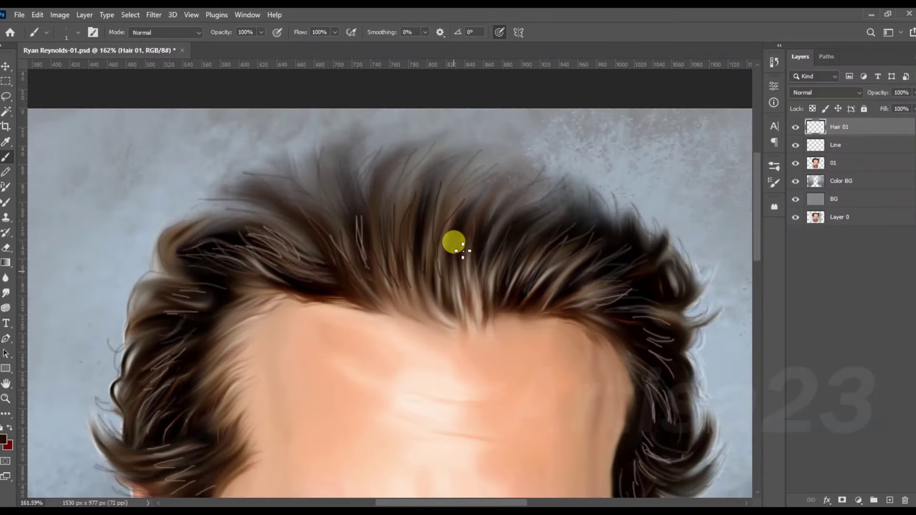
{"action": "scroll", "coordinate": [473, 253], "scroll_direction": "down", "scroll_amount": 2}
{"action": "scroll", "coordinate": [442, 286], "scroll_direction": "down", "scroll_amount": 2}
{"action": "scroll", "coordinate": [450, 239], "scroll_direction": "up", "scroll_amount": 1}
{"action": "scroll", "coordinate": [434, 301], "scroll_direction": "up", "scroll_amount": 3}
{"action": "scroll", "coordinate": [549, 251], "scroll_direction": "up", "scroll_amount": 4}
{"action": "left_click_drag", "start_coordinate": [470, 260], "coordinate": [518, 250]}
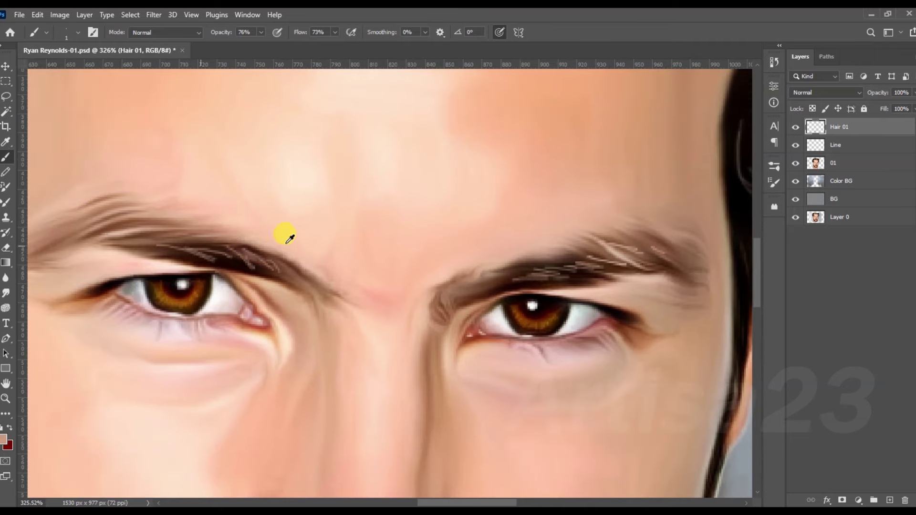
Step: Sample a pale peach skin tone and stroke pale hairs on the left eyebrow
{"action": "left_click", "coordinate": [258, 244], "text": "alt"}
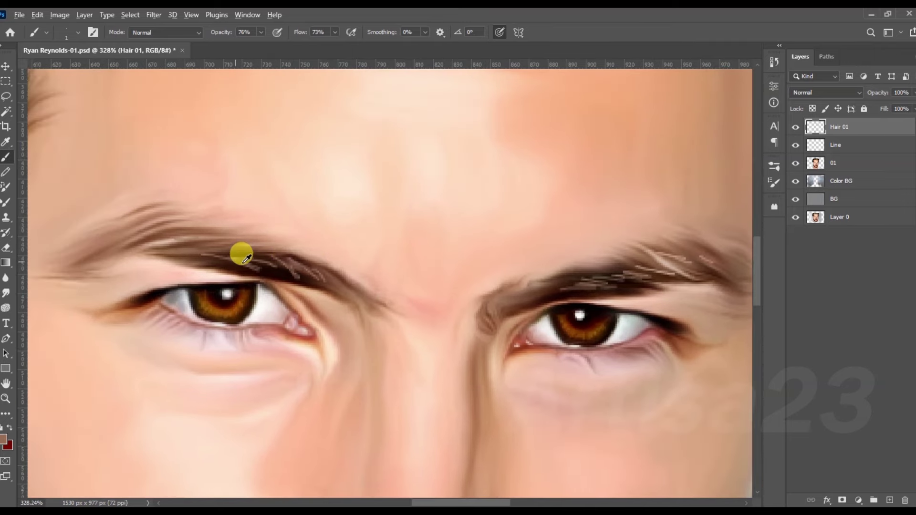
{"action": "left_click_drag", "start_coordinate": [142, 243], "coordinate": [78, 252]}
{"action": "scroll", "coordinate": [266, 211], "scroll_direction": "down", "scroll_amount": 5}
{"action": "scroll", "coordinate": [255, 245], "scroll_direction": "down", "scroll_amount": 3}
Step: Save the portrait PSD with Ctrl+S
{"action": "key", "text": "ctrl+s"}
{"action": "left_click", "coordinate": [354, 239], "text": "alt"}
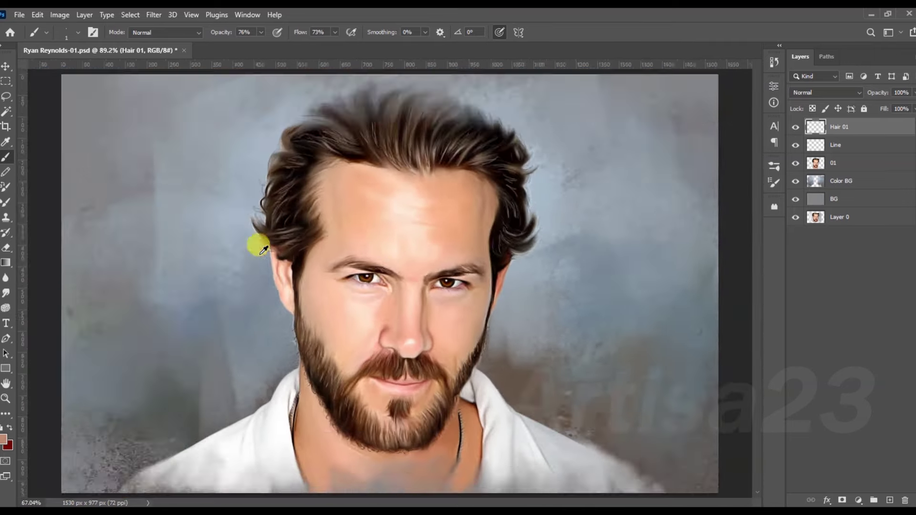
{"action": "scroll", "coordinate": [436, 280], "scroll_direction": "up", "scroll_amount": 2}
{"action": "scroll", "coordinate": [466, 272], "scroll_direction": "up", "scroll_amount": 3}
{"action": "scroll", "coordinate": [394, 313], "scroll_direction": "up", "scroll_amount": 3}
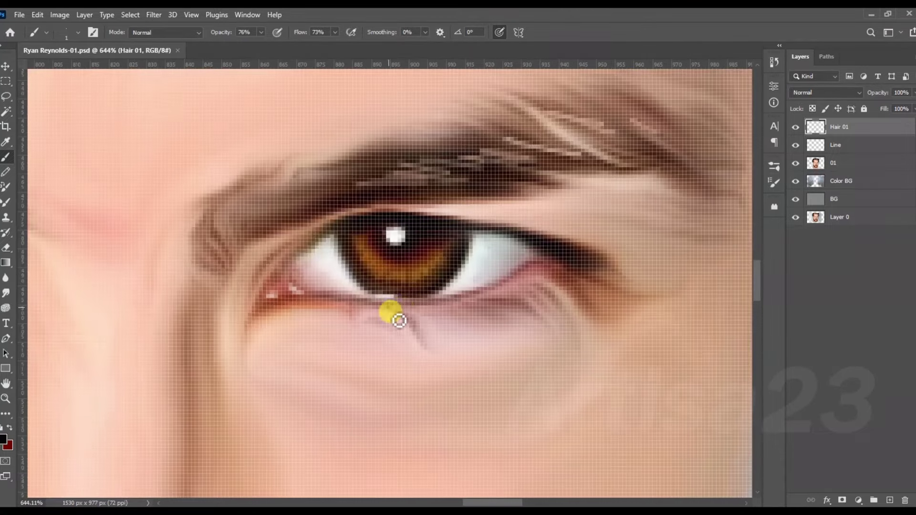
Step: Paint short dark lower eyelashes under both eyes
{"action": "left_click_drag", "start_coordinate": [421, 317], "coordinate": [454, 317]}
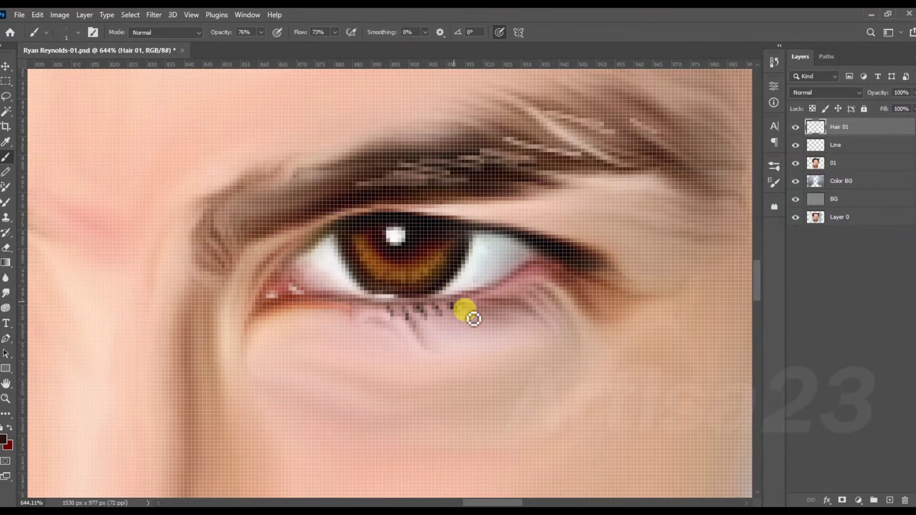
{"action": "left_click_drag", "start_coordinate": [419, 310], "coordinate": [382, 313]}
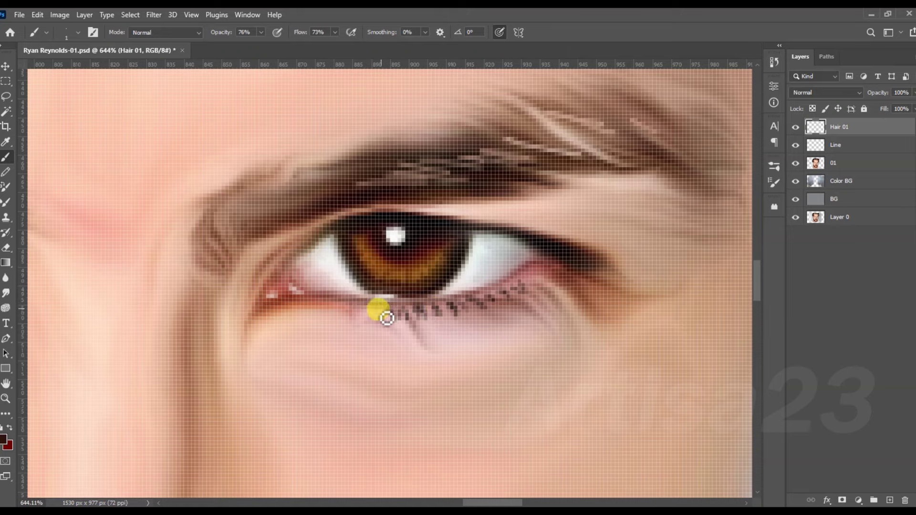
{"action": "scroll", "coordinate": [528, 281], "scroll_direction": "down", "scroll_amount": 4}
{"action": "scroll", "coordinate": [205, 266], "scroll_direction": "up", "scroll_amount": 4}
{"action": "mouse_move", "coordinate": [219, 292]}
{"action": "left_mouse_down"}
{"action": "mouse_move", "coordinate": [143, 296]}
{"action": "mouse_move", "coordinate": [84, 247]}
{"action": "left_mouse_up"}
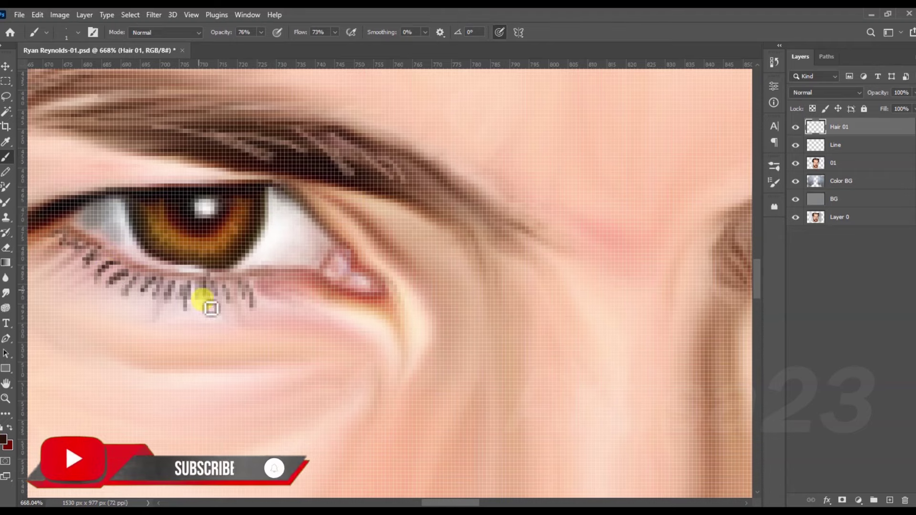
{"action": "scroll", "coordinate": [238, 273], "scroll_direction": "down", "scroll_amount": 4}
{"action": "scroll", "coordinate": [239, 273], "scroll_direction": "down", "scroll_amount": 4}
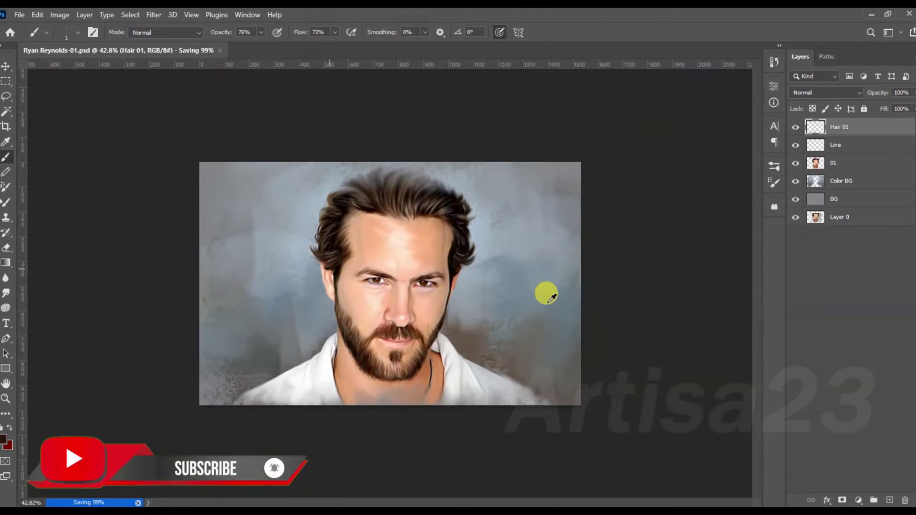
Step: Add a new empty layer named Color 01 above Hair 01
{"action": "left_click", "coordinate": [890, 500]}
{"action": "double_click", "coordinate": [838, 127]}
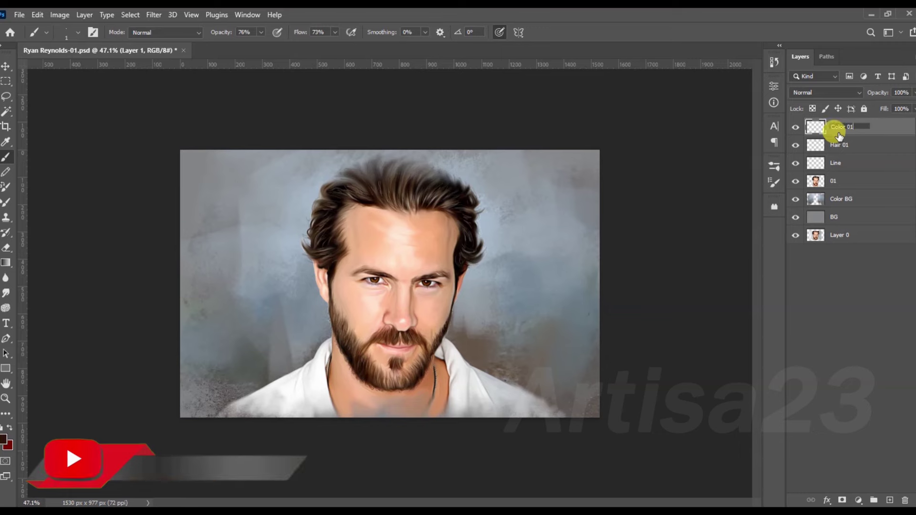
{"action": "type", "text": "Color 01"}
{"action": "key", "text": "Return"}
Step: Crop the BG layer wider so the canvas spans 1628 px
{"action": "left_click", "coordinate": [840, 216]}
{"action": "key", "text": "c"}
{"action": "left_click_drag", "start_coordinate": [599, 282], "coordinate": [614, 282]}
{"action": "key", "text": "Return"}
Step: Smudge the new left and right strips into the backdrop with a 300 px brush
{"action": "left_click", "coordinate": [6, 157]}
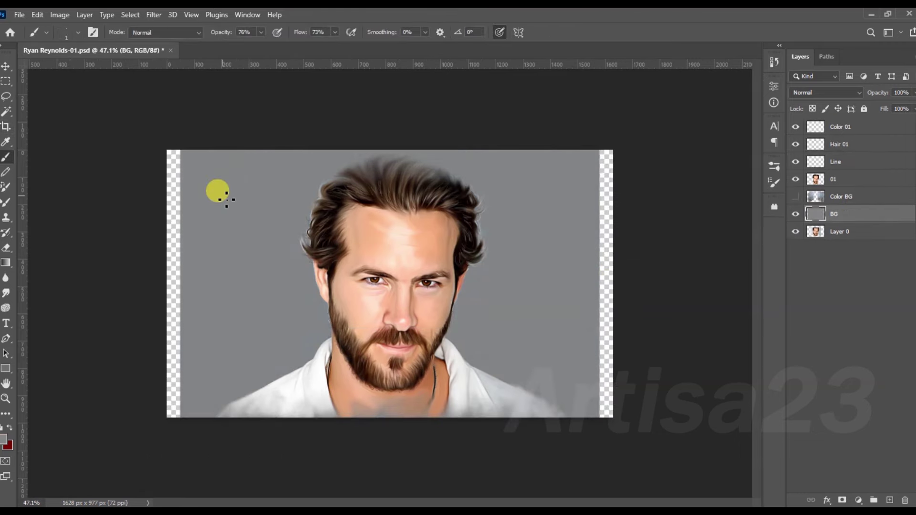
{"action": "key", "text": "r"}
{"action": "key", "text": "bracketright"}
{"action": "mouse_move", "coordinate": [562, 179]}
{"action": "left_mouse_down"}
{"action": "mouse_move", "coordinate": [597, 174]}
{"action": "mouse_move", "coordinate": [582, 242]}
{"action": "mouse_move", "coordinate": [603, 372]}
{"action": "left_mouse_up"}
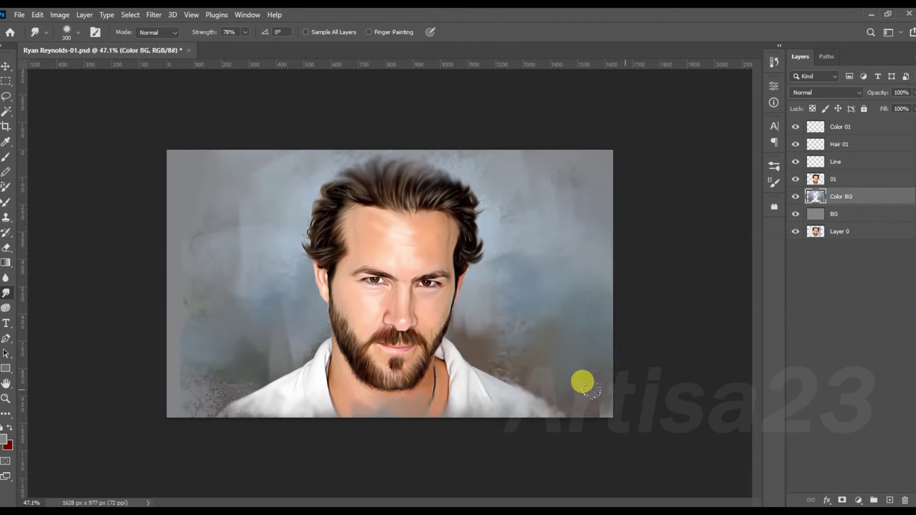
{"action": "left_click_drag", "start_coordinate": [150, 373], "coordinate": [133, 202]}
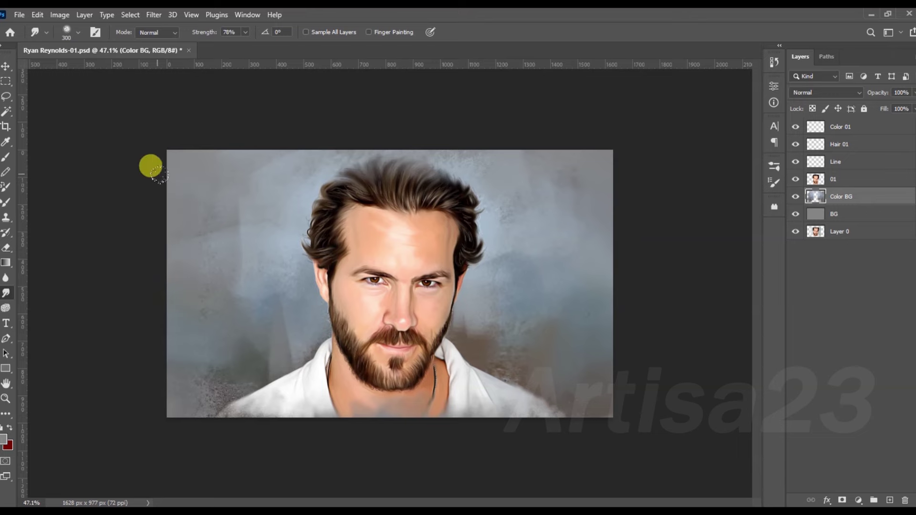
{"action": "scroll", "coordinate": [188, 207], "scroll_direction": "up", "scroll_amount": 3}
{"action": "scroll", "coordinate": [243, 180], "scroll_direction": "down", "scroll_amount": 2}
{"action": "left_click", "coordinate": [868, 131]}
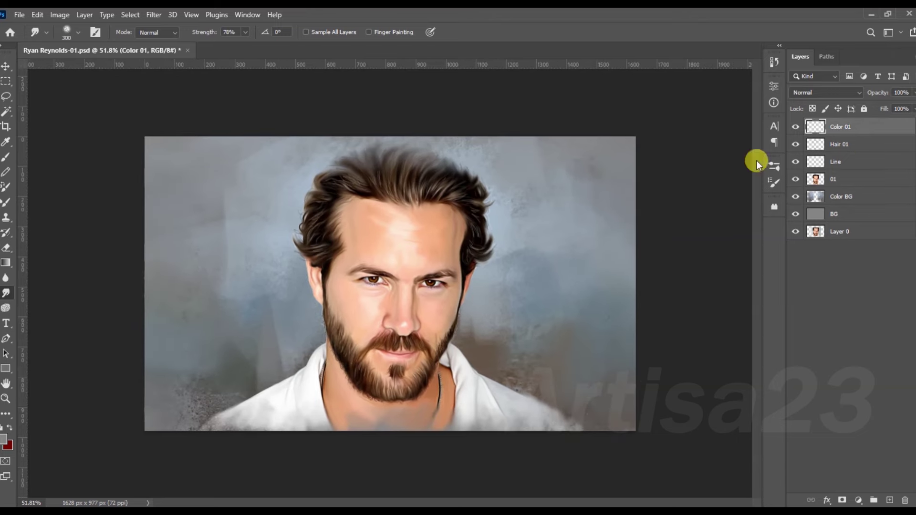
Step: Load a soft round brush and the figure selection, and set Color 01 to Color blending
{"action": "key", "text": "b"}
{"action": "left_click", "coordinate": [93, 32]}
{"action": "left_click", "coordinate": [618, 253]}
{"action": "left_click", "coordinate": [740, 162]}
{"action": "left_click", "coordinate": [815, 179], "text": "ctrl"}
{"action": "left_click", "coordinate": [825, 93]}
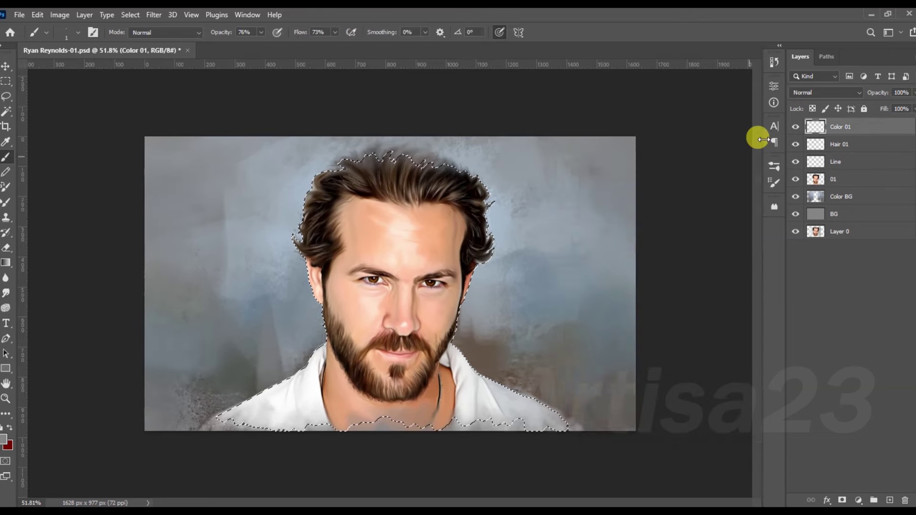
{"action": "left_click", "coordinate": [801, 363]}
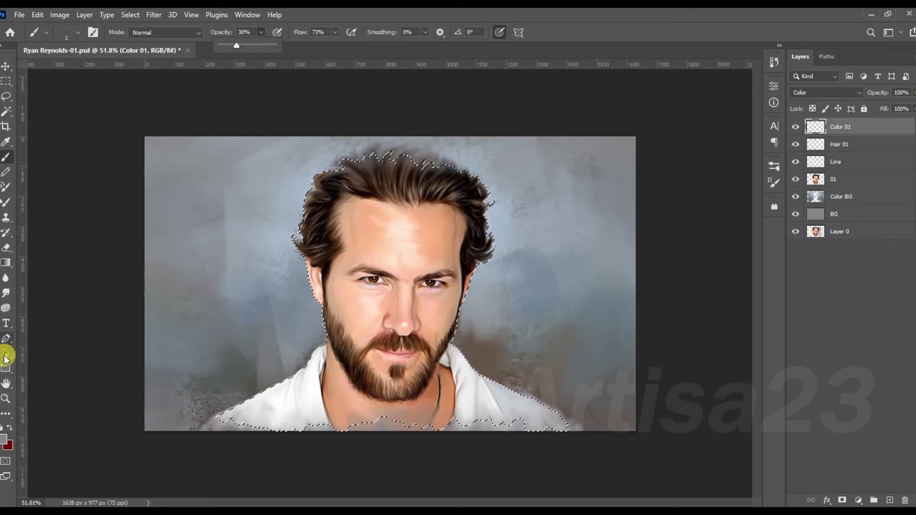
Step: Choose a dark red foreground colour and save the file
{"action": "left_click", "coordinate": [4, 439]}
{"action": "left_click", "coordinate": [657, 325]}
{"action": "left_click", "coordinate": [646, 368]}
{"action": "left_click", "coordinate": [768, 301]}
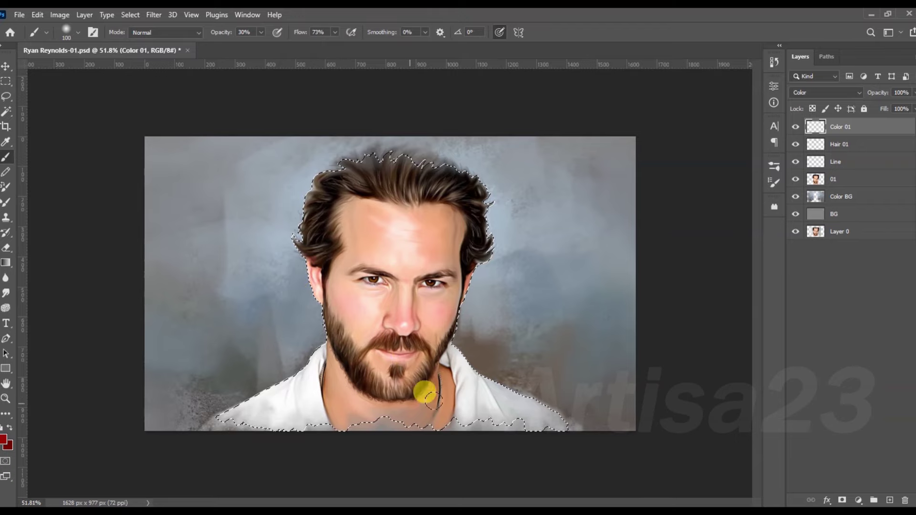
{"action": "scroll", "coordinate": [396, 291], "scroll_direction": "up", "scroll_amount": 2}
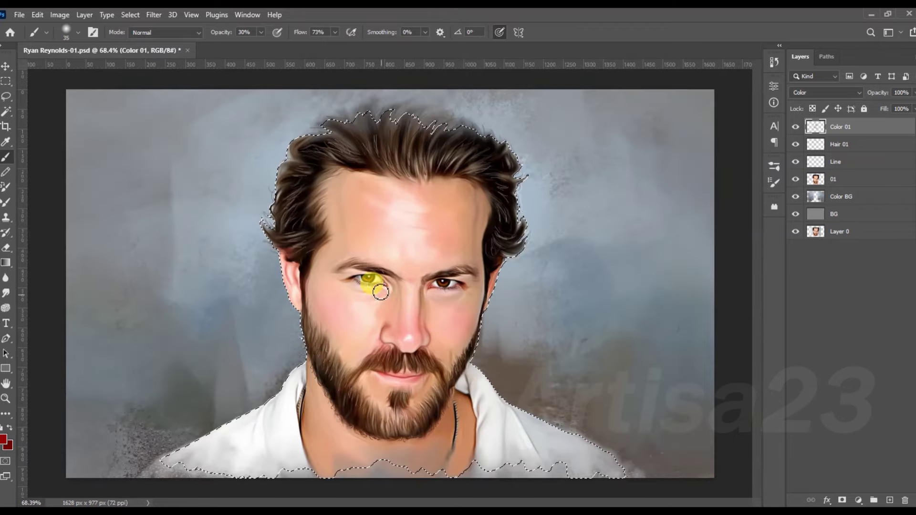
{"action": "scroll", "coordinate": [400, 293], "scroll_direction": "up", "scroll_amount": 1}
{"action": "scroll", "coordinate": [394, 292], "scroll_direction": "down", "scroll_amount": 2}
{"action": "key", "text": "ctrl+s"}
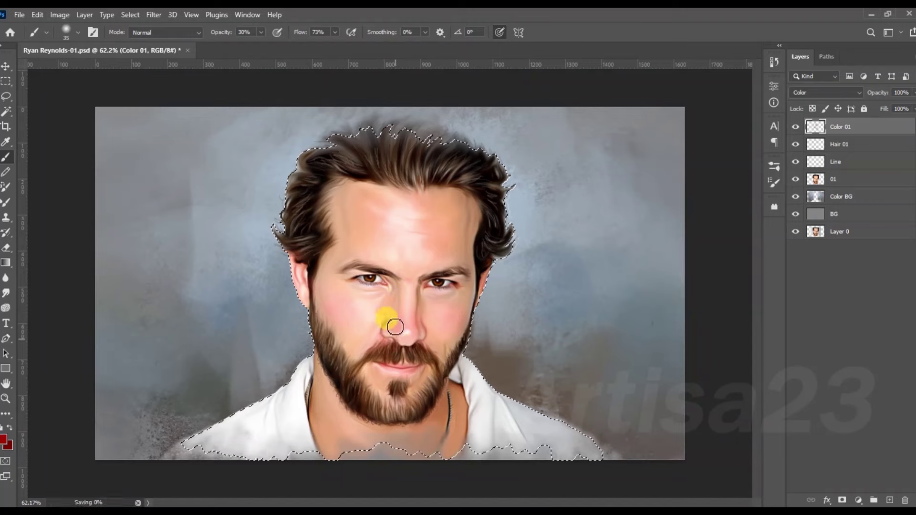
Step: Paint a warm rosy tint over the neck and face, smudge, deselect and save
{"action": "mouse_move", "coordinate": [357, 402]}
{"action": "left_mouse_down"}
{"action": "mouse_move", "coordinate": [443, 382]}
{"action": "mouse_move", "coordinate": [333, 405]}
{"action": "left_mouse_up"}
{"action": "scroll", "coordinate": [392, 284], "scroll_direction": "up", "scroll_amount": 2}
{"action": "left_click_drag", "start_coordinate": [339, 217], "coordinate": [337, 230]}
{"action": "left_click", "coordinate": [6, 292]}
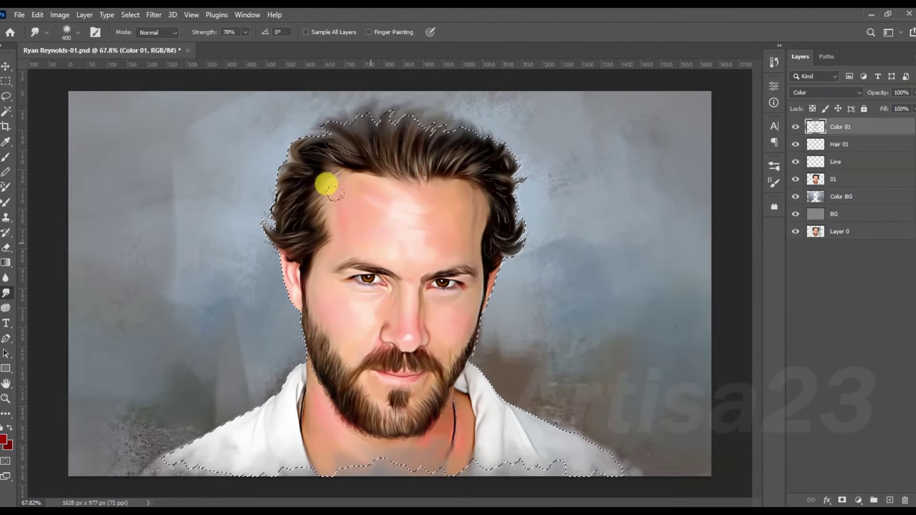
{"action": "scroll", "coordinate": [378, 183], "scroll_direction": "down", "scroll_amount": 1}
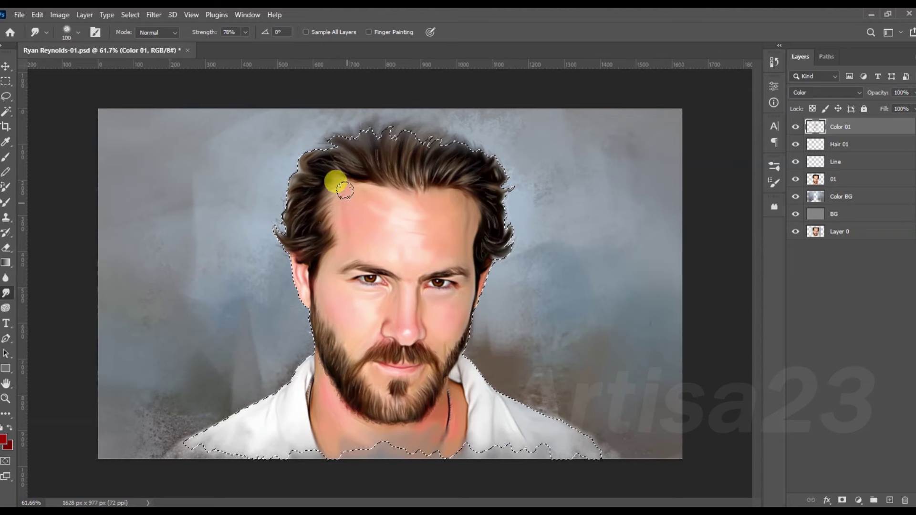
{"action": "key", "text": "ctrl+d"}
{"action": "key", "text": "ctrl+s"}
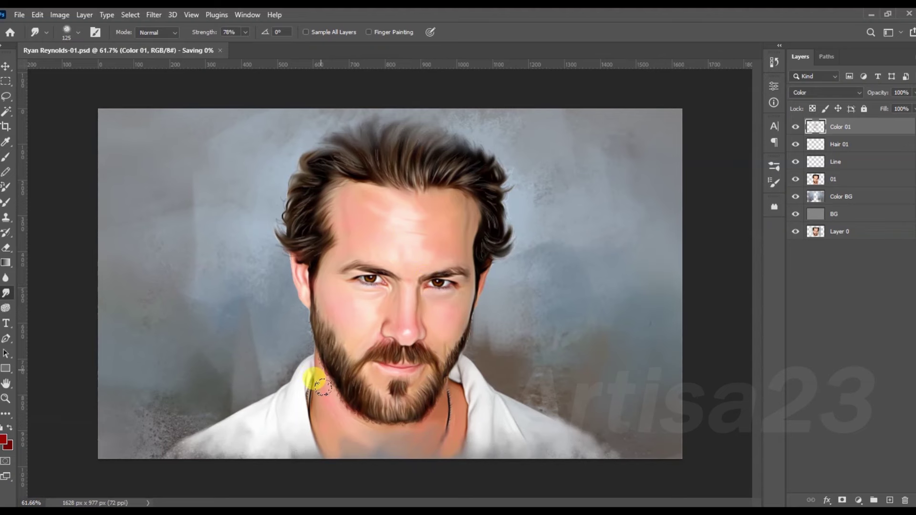
{"action": "scroll", "coordinate": [424, 347], "scroll_direction": "down", "scroll_amount": 1}
{"action": "key", "text": "ctrl+shift+s"}
Step: Save a copy as Ryan Reynolds-01a.psd and add a new Color 02 layer
{"action": "type", "text": "an Reynolds-01a"}
{"action": "key", "text": "Return"}
{"action": "scroll", "coordinate": [501, 253], "scroll_direction": "up", "scroll_amount": 1}
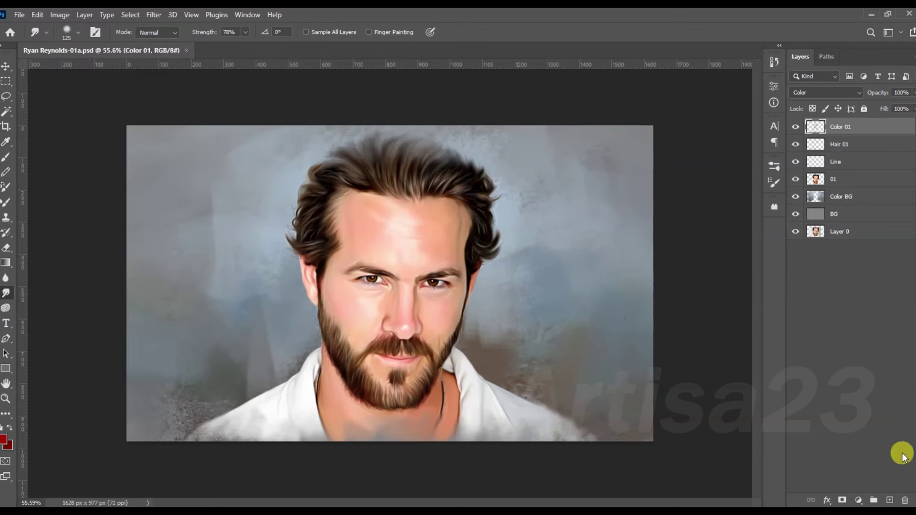
{"action": "left_click", "coordinate": [889, 500]}
{"action": "left_click", "coordinate": [814, 196], "text": "ctrl"}
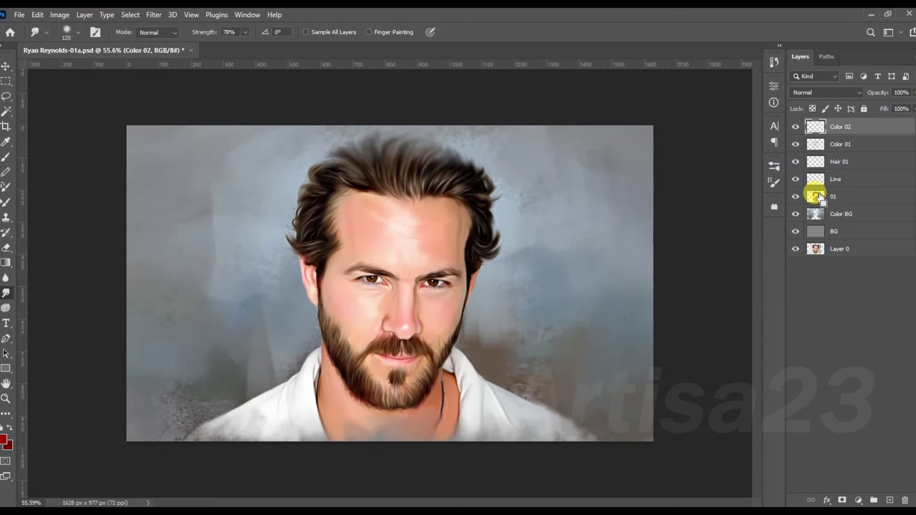
Step: Load the figure selection, pick a warm orange colour, and set Color 02 to Color blending
{"action": "left_click", "coordinate": [4, 438]}
{"action": "left_click", "coordinate": [758, 299]}
{"action": "left_click", "coordinate": [6, 157]}
{"action": "left_click", "coordinate": [4, 439]}
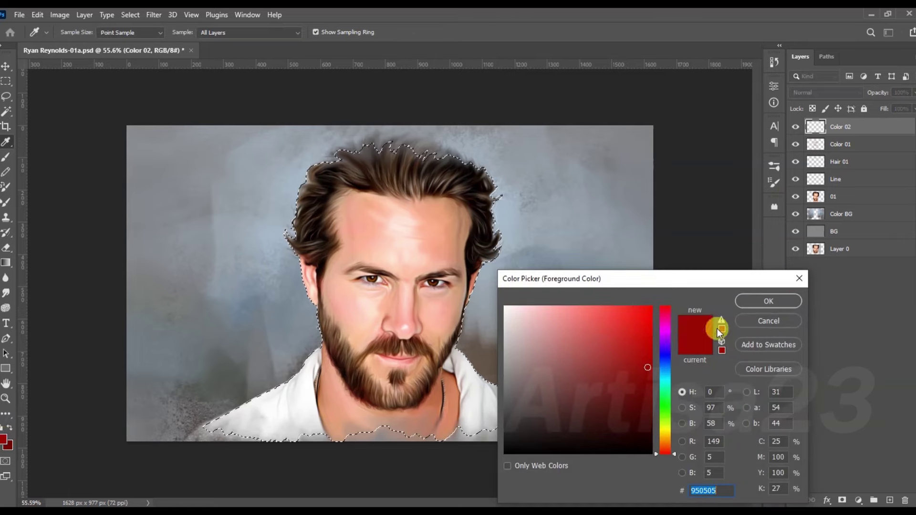
{"action": "left_click", "coordinate": [664, 437]}
{"action": "left_click", "coordinate": [630, 327]}
{"action": "left_click", "coordinate": [768, 300]}
{"action": "left_click", "coordinate": [823, 93]}
{"action": "left_click", "coordinate": [797, 243]}
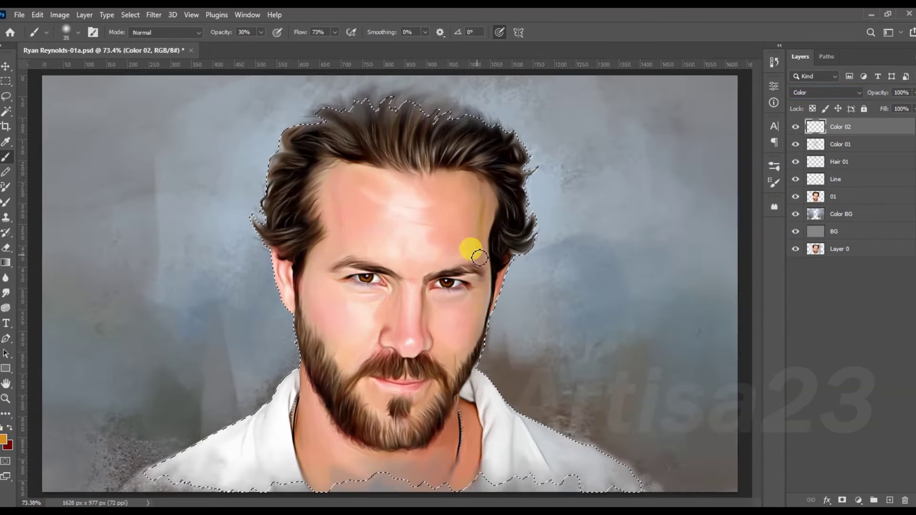
Step: Brush orange over the beard and both cheeks, then smudge it in
{"action": "scroll", "coordinate": [470, 251], "scroll_direction": "up", "scroll_amount": 3}
{"action": "left_click_drag", "start_coordinate": [454, 381], "coordinate": [387, 436]}
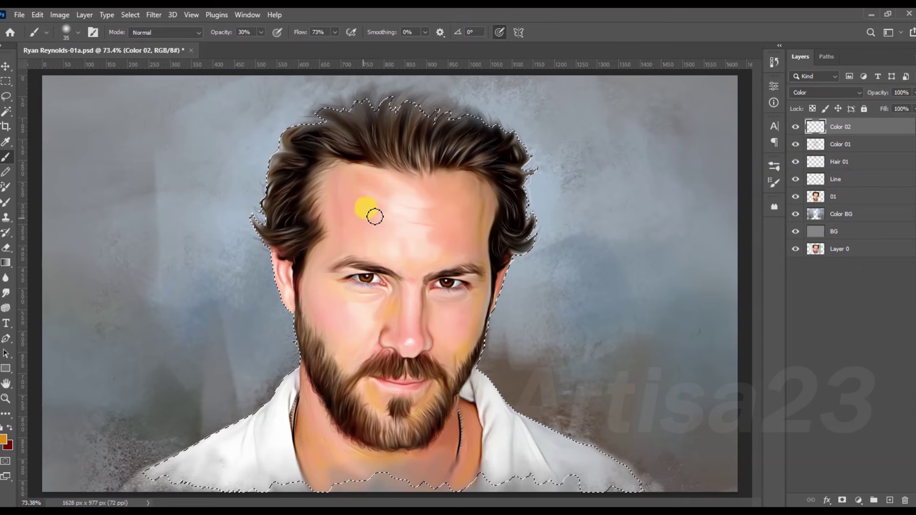
{"action": "left_click_drag", "start_coordinate": [332, 334], "coordinate": [444, 307]}
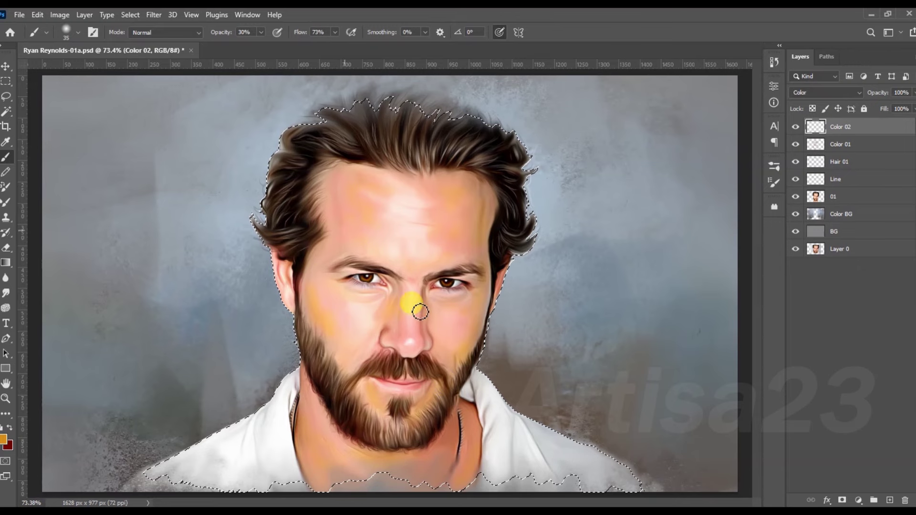
{"action": "key", "text": "r"}
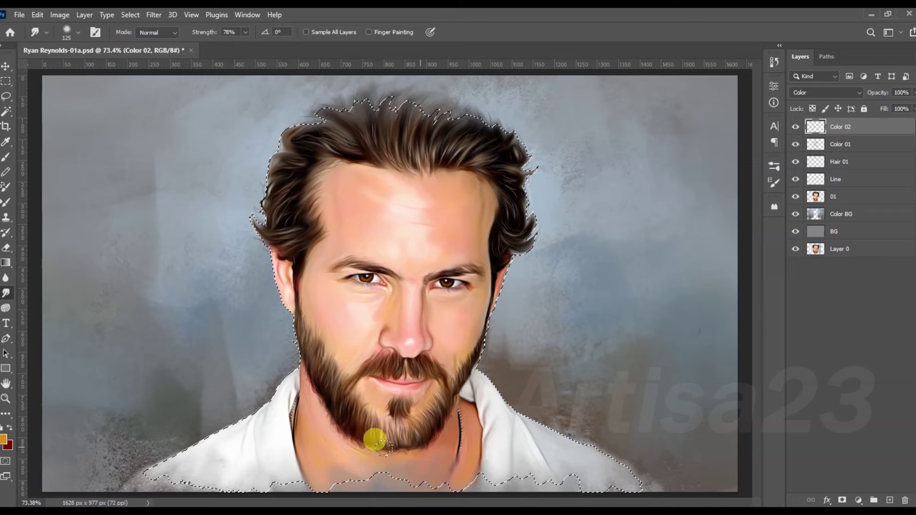
{"action": "scroll", "coordinate": [437, 309], "scroll_direction": "up", "scroll_amount": 3}
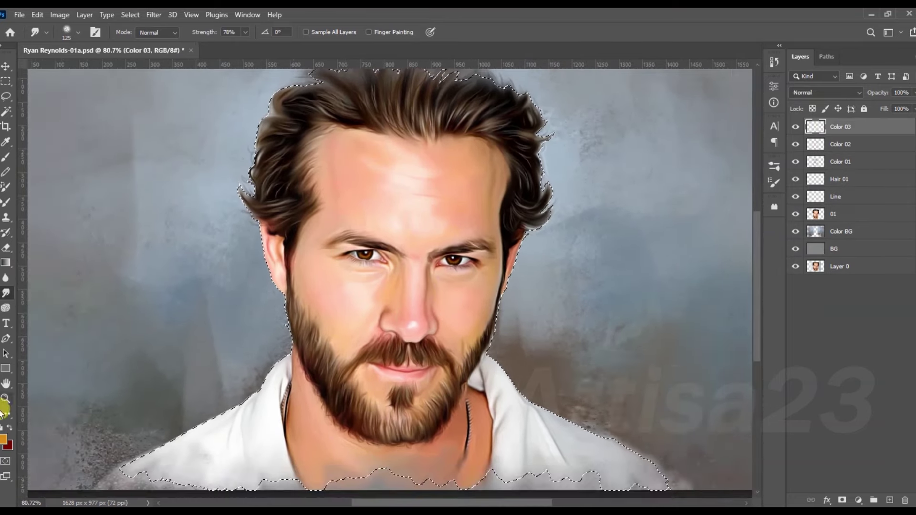
Step: Pick a light blue foreground colour and set Color 03 to Color blending
{"action": "left_click", "coordinate": [3, 438]}
{"action": "left_click", "coordinate": [586, 334]}
{"action": "left_click", "coordinate": [662, 374]}
{"action": "left_click", "coordinate": [769, 299]}
{"action": "left_click", "coordinate": [825, 93]}
{"action": "left_click", "coordinate": [811, 351]}
Step: Try a light blue stroke under the left eye, undo it, and pick a muted blue-grey instead
{"action": "key", "text": "b"}
{"action": "left_click_drag", "start_coordinate": [334, 263], "coordinate": [368, 267]}
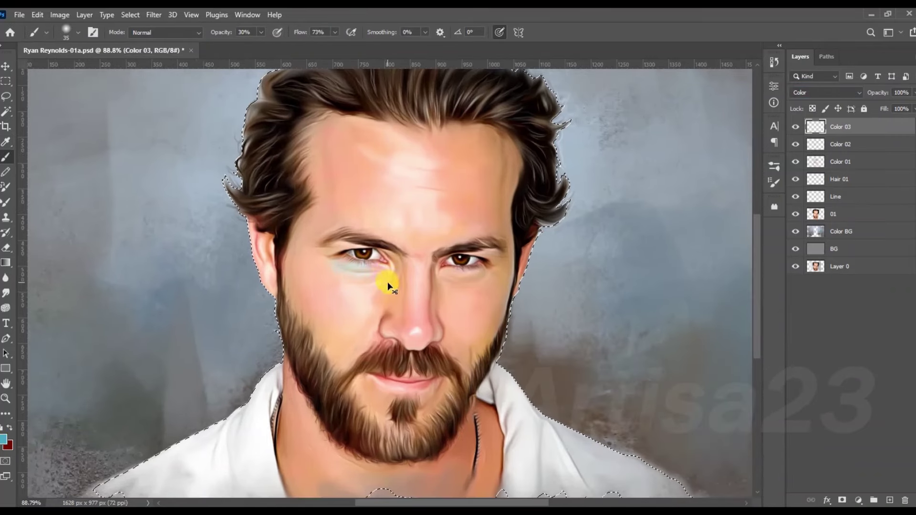
{"action": "key", "text": "ctrl+z"}
{"action": "left_click", "coordinate": [3, 438]}
{"action": "left_click", "coordinate": [668, 368]}
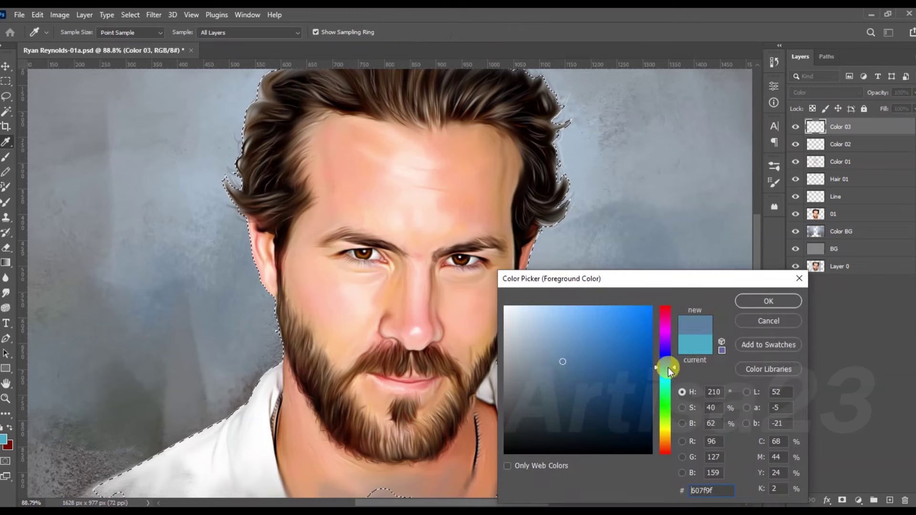
{"action": "left_click", "coordinate": [768, 301]}
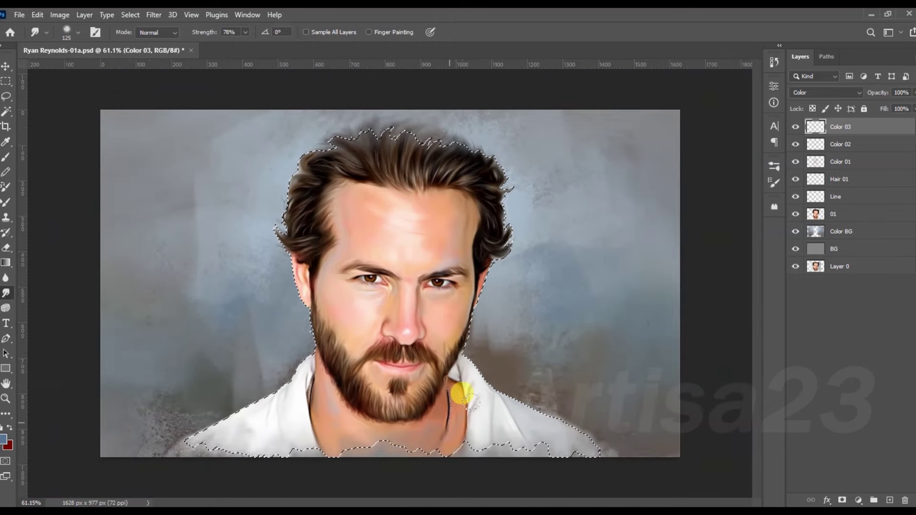
Step: Add a new empty layer at the top of the stack
{"action": "scroll", "coordinate": [439, 279], "scroll_direction": "up", "scroll_amount": 3}
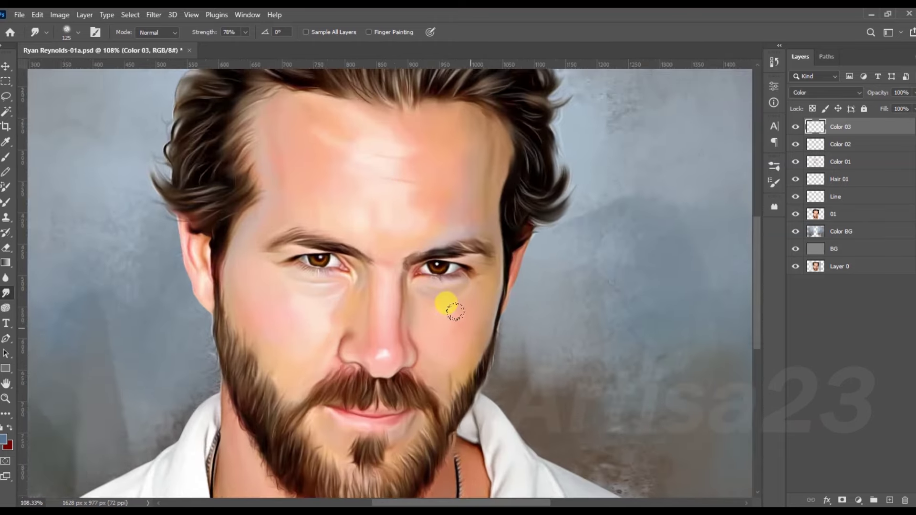
{"action": "scroll", "coordinate": [436, 270], "scroll_direction": "up", "scroll_amount": 3}
{"action": "scroll", "coordinate": [405, 393], "scroll_direction": "down", "scroll_amount": 2}
{"action": "scroll", "coordinate": [405, 393], "scroll_direction": "up", "scroll_amount": 3}
{"action": "left_click", "coordinate": [890, 500]}
{"action": "double_click", "coordinate": [840, 127]}
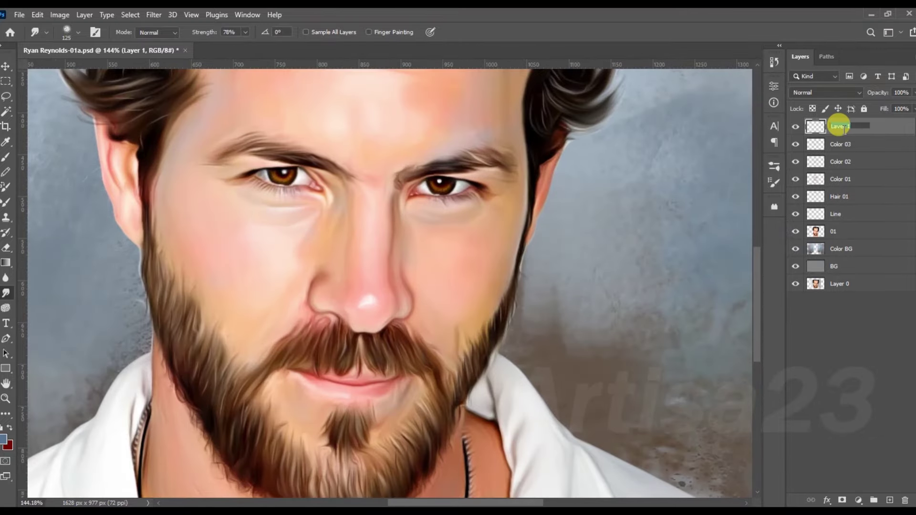
{"action": "type", "text": "Lips"}
Step: Name the new layer Lips and paint red along the lip line with a size 8 brush
{"action": "key", "text": "Return"}
{"action": "key", "text": "b"}
{"action": "left_click", "coordinate": [8, 427]}
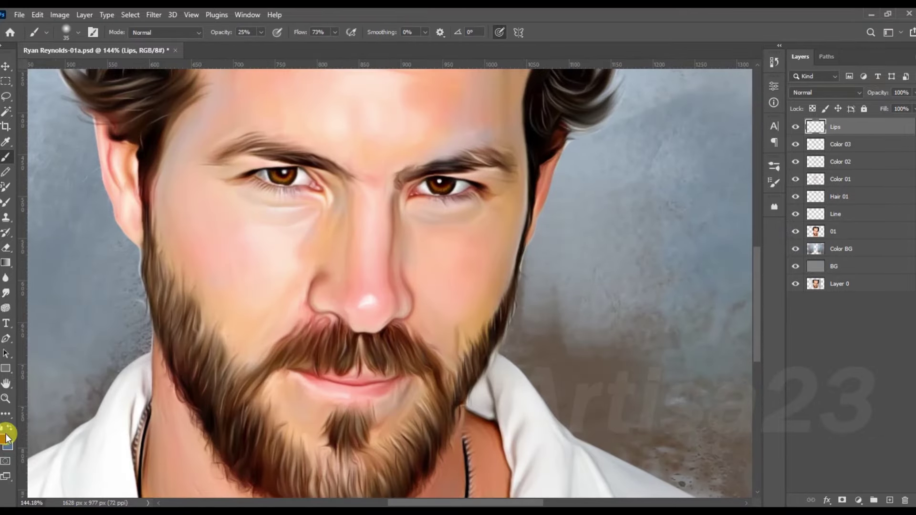
{"action": "scroll", "coordinate": [378, 384], "scroll_direction": "up", "scroll_amount": 2}
{"action": "scroll", "coordinate": [341, 199], "scroll_direction": "up", "scroll_amount": 1}
{"action": "mouse_move", "coordinate": [403, 396]}
{"action": "left_mouse_down"}
{"action": "mouse_move", "coordinate": [348, 401]}
{"action": "mouse_move", "coordinate": [262, 384]}
{"action": "mouse_move", "coordinate": [382, 392]}
{"action": "mouse_move", "coordinate": [376, 420]}
{"action": "mouse_move", "coordinate": [255, 393]}
{"action": "mouse_move", "coordinate": [370, 409]}
{"action": "mouse_move", "coordinate": [286, 398]}
{"action": "mouse_move", "coordinate": [380, 398]}
{"action": "mouse_move", "coordinate": [352, 419]}
{"action": "left_mouse_up"}
{"action": "key", "text": "bracketleft"}
{"action": "key", "text": "ctrl+0"}
Step: Set the Lips layer to Soft Light and shift its hue to -40 with Hue/Saturation
{"action": "left_click", "coordinate": [826, 93]}
{"action": "left_click", "coordinate": [816, 242]}
{"action": "left_click", "coordinate": [60, 15]}
{"action": "left_click", "coordinate": [239, 106]}
{"action": "left_click_drag", "start_coordinate": [659, 318], "coordinate": [636, 318]}
{"action": "key", "text": "Return"}
Step: Smudge the lip colour and raise the Lips layer opacity to 85%
{"action": "key", "text": "b"}
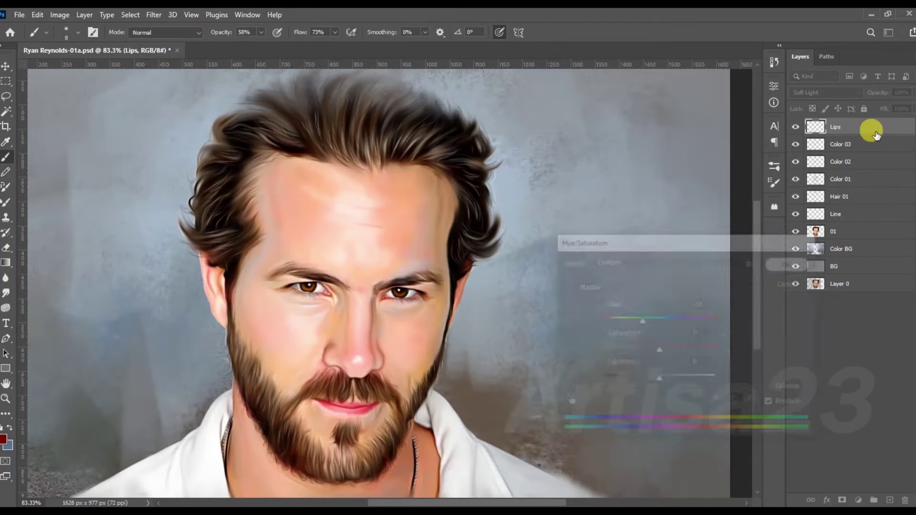
{"action": "key", "text": "r"}
{"action": "scroll", "coordinate": [345, 432], "scroll_direction": "up", "scroll_amount": 2}
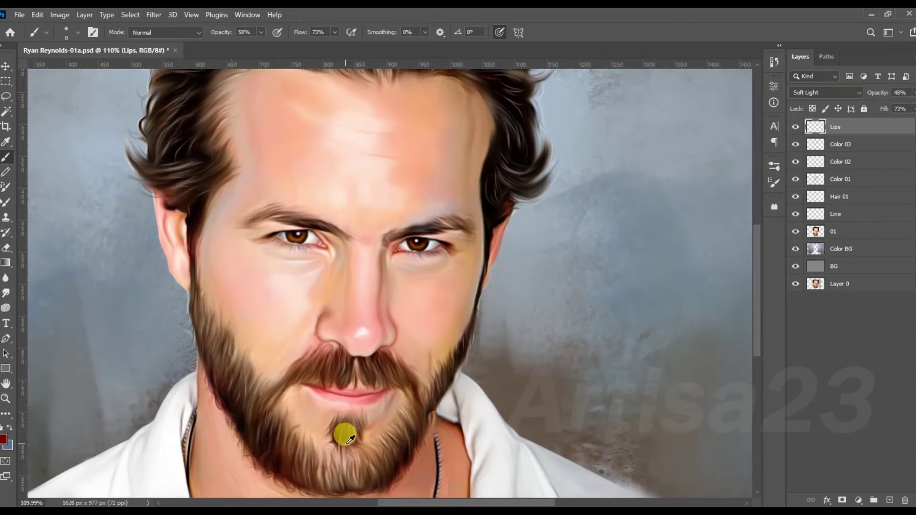
{"action": "scroll", "coordinate": [319, 370], "scroll_direction": "up", "scroll_amount": 3}
{"action": "scroll", "coordinate": [335, 366], "scroll_direction": "up", "scroll_amount": 2}
{"action": "type", "text": "85"}
{"action": "scroll", "coordinate": [296, 377], "scroll_direction": "down", "scroll_amount": 4}
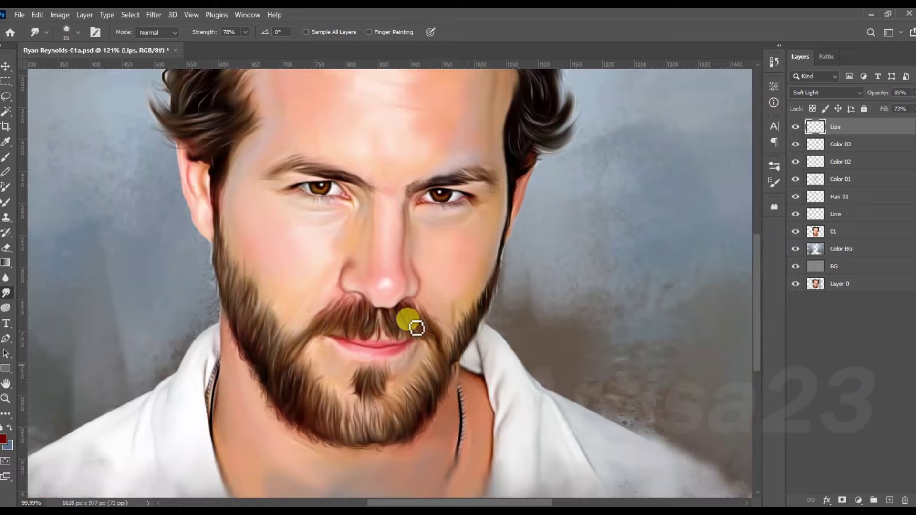
{"action": "scroll", "coordinate": [415, 322], "scroll_direction": "down", "scroll_amount": 1}
{"action": "scroll", "coordinate": [467, 419], "scroll_direction": "down", "scroll_amount": 2}
{"action": "scroll", "coordinate": [477, 353], "scroll_direction": "up", "scroll_amount": 1}
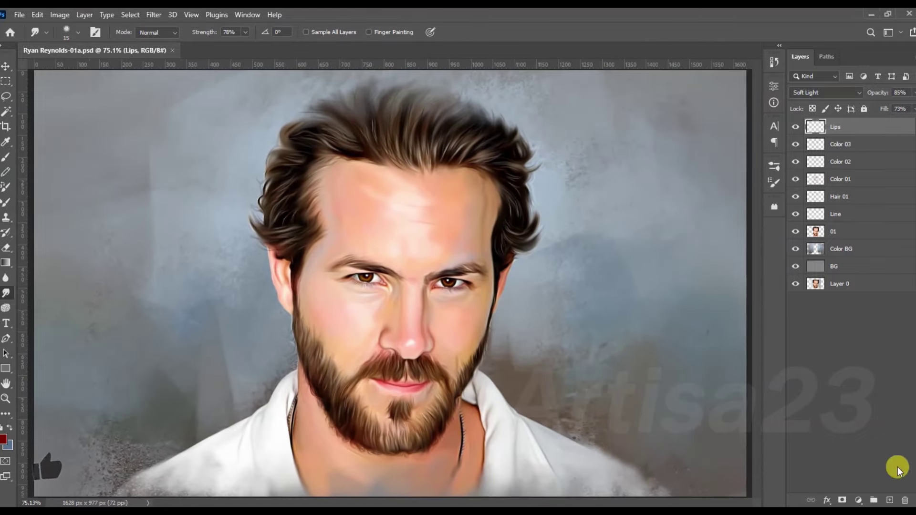
{"action": "double_click", "coordinate": [838, 127]}
Step: Name the new layer 'Light'
{"action": "type", "text": "Light"}
{"action": "key", "text": "Return"}
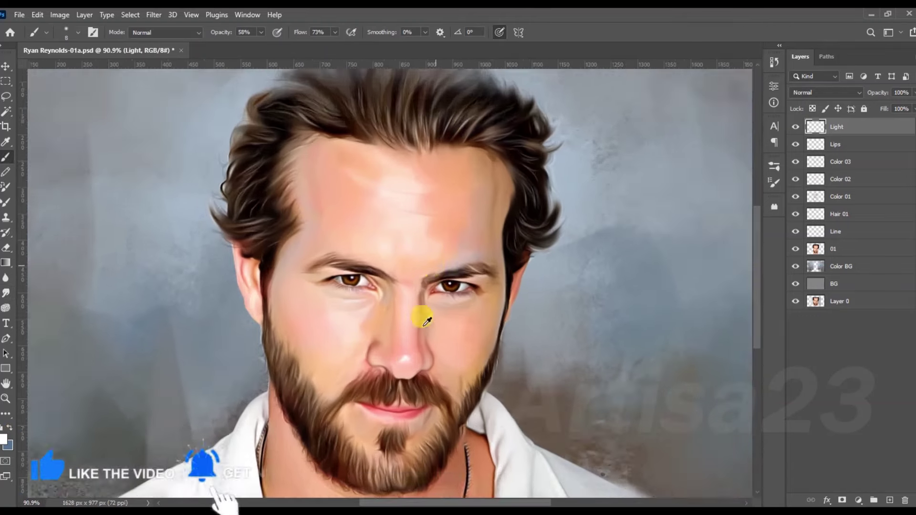
{"action": "scroll", "coordinate": [427, 321], "scroll_direction": "up", "scroll_amount": 2}
{"action": "scroll", "coordinate": [402, 295], "scroll_direction": "up", "scroll_amount": 2}
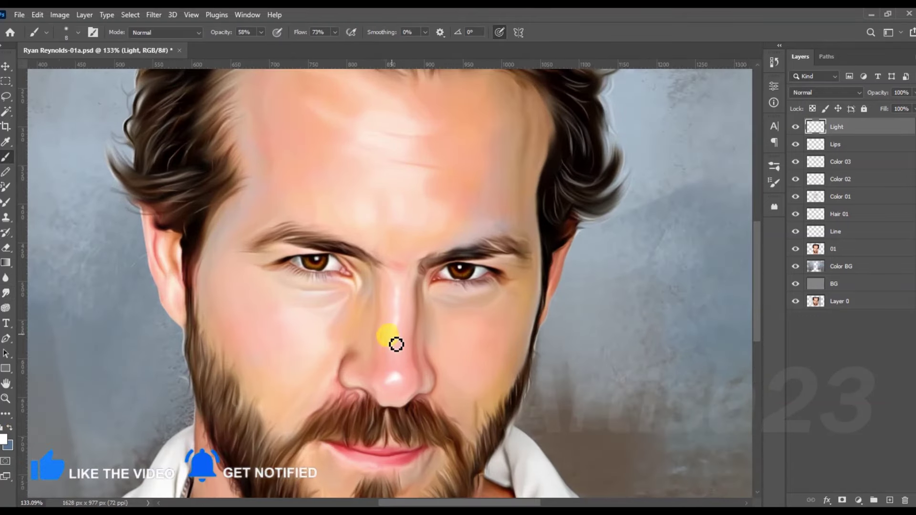
{"action": "scroll", "coordinate": [371, 306], "scroll_direction": "up", "scroll_amount": 3}
{"action": "scroll", "coordinate": [496, 253], "scroll_direction": "up", "scroll_amount": 1}
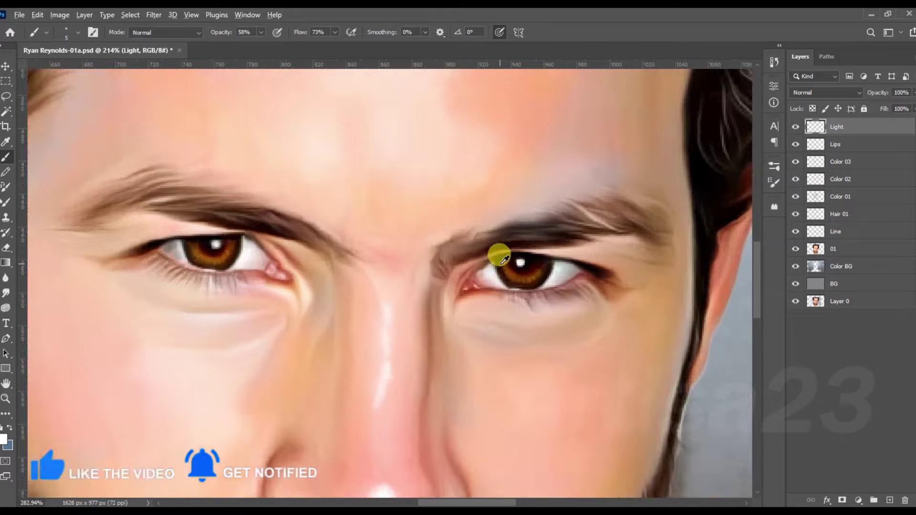
{"action": "scroll", "coordinate": [496, 286], "scroll_direction": "up", "scroll_amount": 1}
{"action": "scroll", "coordinate": [523, 398], "scroll_direction": "down", "scroll_amount": 3}
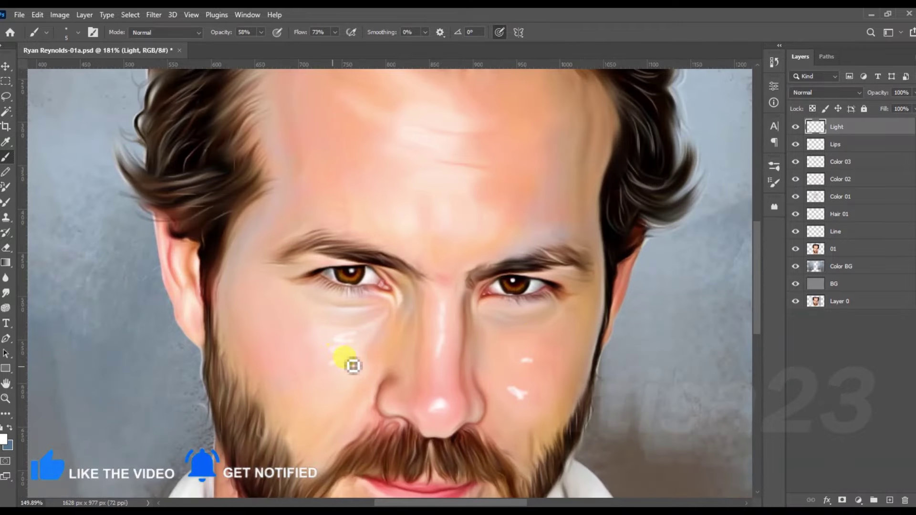
{"action": "scroll", "coordinate": [367, 360], "scroll_direction": "down", "scroll_amount": 2}
Step: Set the brush to white at a smaller size and paint highlights on the face
{"action": "left_click", "coordinate": [403, 302], "text": "alt"}
{"action": "left_click", "coordinate": [5, 442]}
{"action": "key", "text": "Return"}
{"action": "key", "text": "bracketleft"}
{"action": "key", "text": "bracketleft"}
{"action": "key", "text": "bracketleft"}
{"action": "scroll", "coordinate": [477, 372], "scroll_direction": "up", "scroll_amount": 1}
{"action": "scroll", "coordinate": [449, 396], "scroll_direction": "up", "scroll_amount": 2}
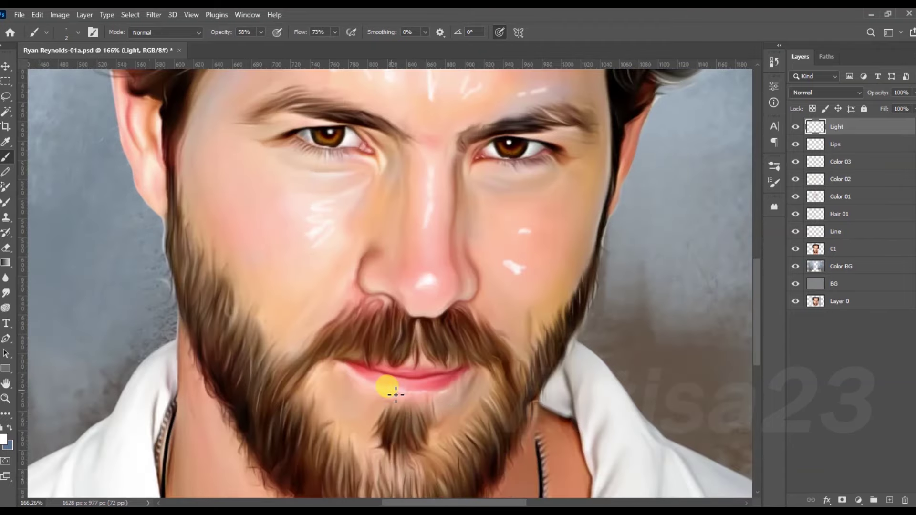
{"action": "scroll", "coordinate": [395, 381], "scroll_direction": "down", "scroll_amount": 2}
{"action": "scroll", "coordinate": [418, 317], "scroll_direction": "down", "scroll_amount": 1}
Step: Blend the forehead and nose highlights with the Smudge tool
{"action": "key", "text": "r"}
{"action": "scroll", "coordinate": [395, 229], "scroll_direction": "up", "scroll_amount": 3}
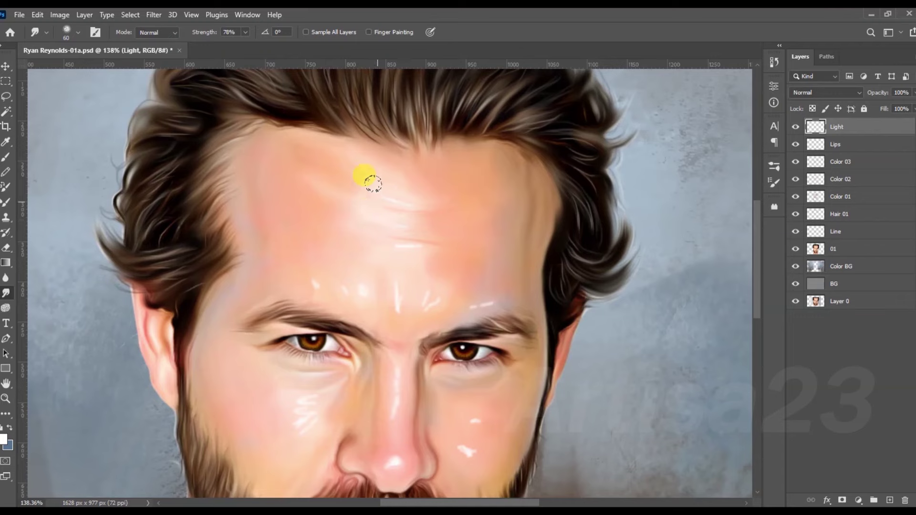
{"action": "scroll", "coordinate": [368, 294], "scroll_direction": "down", "scroll_amount": 2}
{"action": "scroll", "coordinate": [368, 304], "scroll_direction": "up", "scroll_amount": 1}
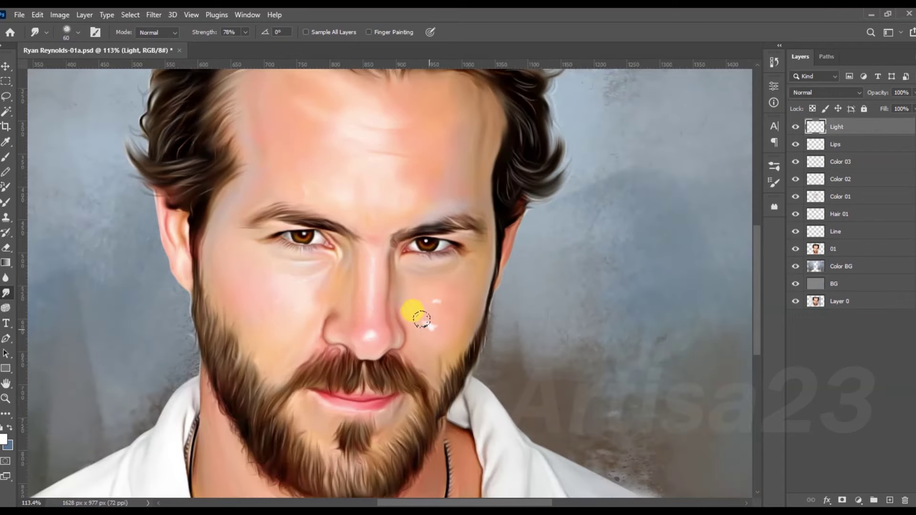
{"action": "scroll", "coordinate": [352, 280], "scroll_direction": "down", "scroll_amount": 1}
{"action": "scroll", "coordinate": [320, 372], "scroll_direction": "down", "scroll_amount": 1}
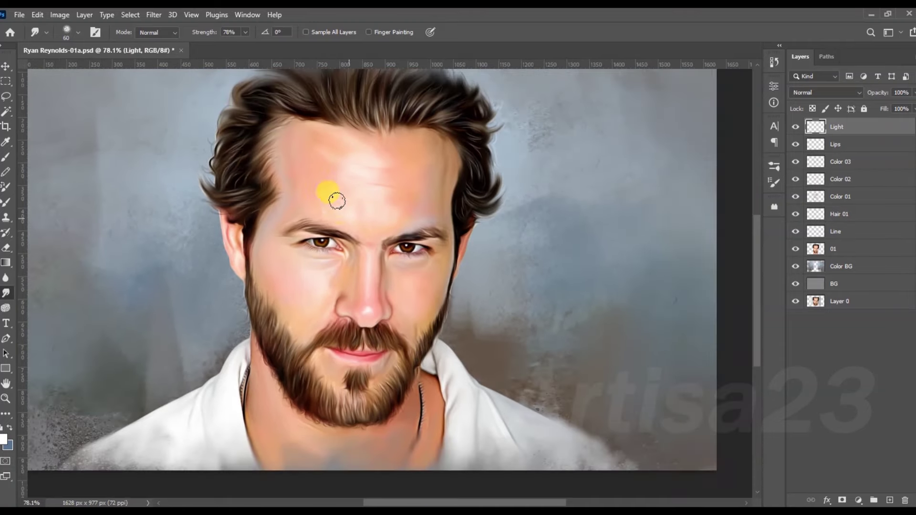
{"action": "scroll", "coordinate": [403, 191], "scroll_direction": "up", "scroll_amount": 1}
Step: Paint a white cheek highlight and smudge it soft
{"action": "left_click", "coordinate": [8, 157]}
{"action": "scroll", "coordinate": [467, 352], "scroll_direction": "up", "scroll_amount": 1}
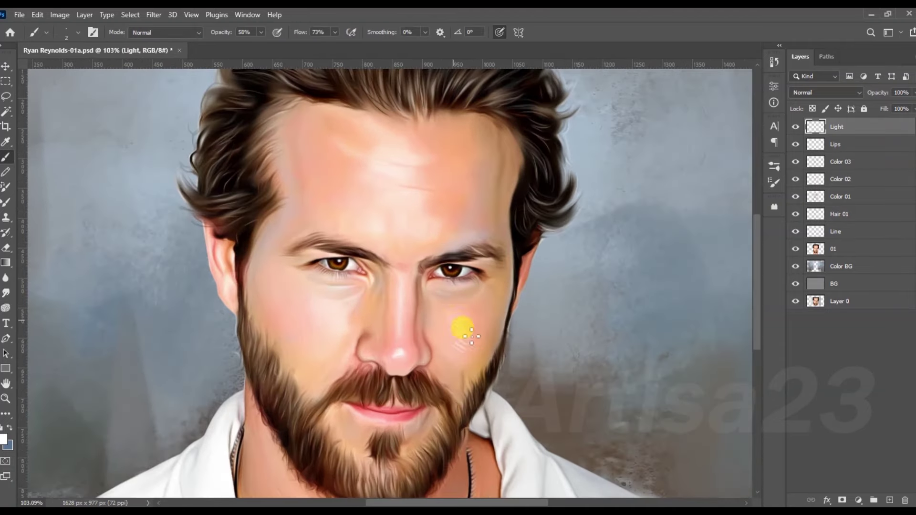
{"action": "left_click", "coordinate": [6, 292]}
{"action": "scroll", "coordinate": [502, 369], "scroll_direction": "up", "scroll_amount": 1}
{"action": "scroll", "coordinate": [430, 306], "scroll_direction": "down", "scroll_amount": 4}
{"action": "scroll", "coordinate": [466, 286], "scroll_direction": "up", "scroll_amount": 1}
{"action": "scroll", "coordinate": [471, 302], "scroll_direction": "down", "scroll_amount": 2}
{"action": "scroll", "coordinate": [471, 303], "scroll_direction": "up", "scroll_amount": 1}
Step: Paint and smudge further highlights, including on the shirt, then select the painted layers
{"action": "key", "text": "b"}
{"action": "scroll", "coordinate": [293, 319], "scroll_direction": "up", "scroll_amount": 1}
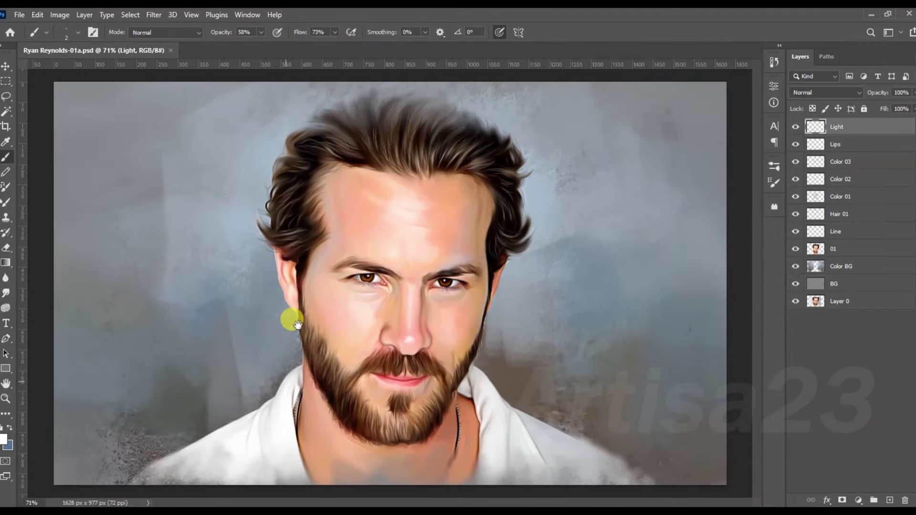
{"action": "scroll", "coordinate": [248, 415], "scroll_direction": "up", "scroll_amount": 1}
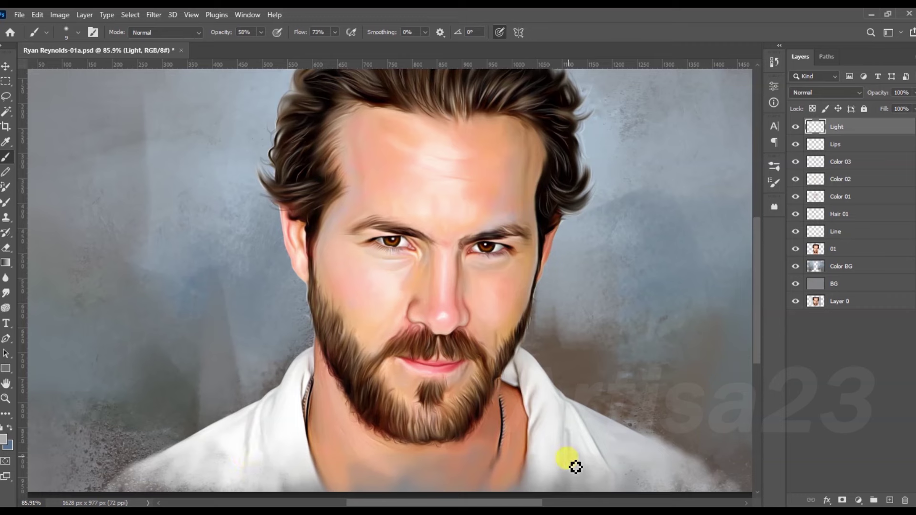
{"action": "key", "text": "r"}
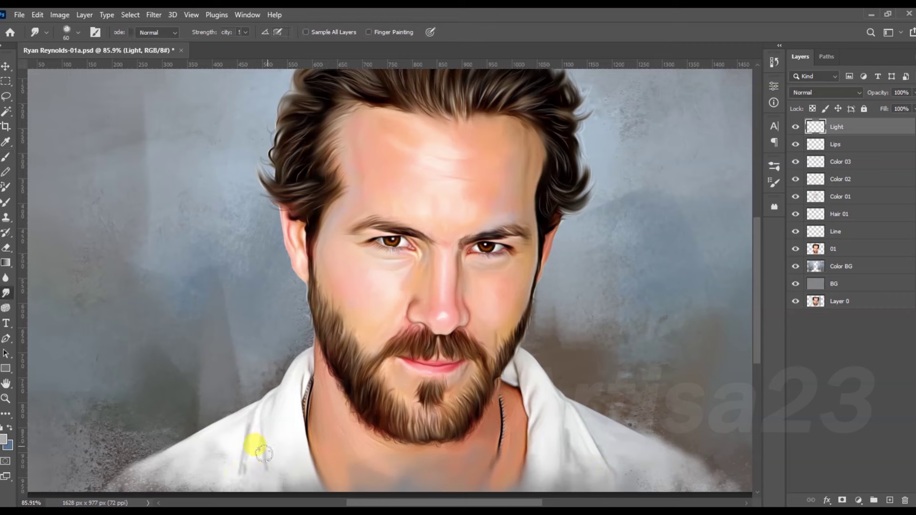
{"action": "scroll", "coordinate": [599, 470], "scroll_direction": "down", "scroll_amount": 2}
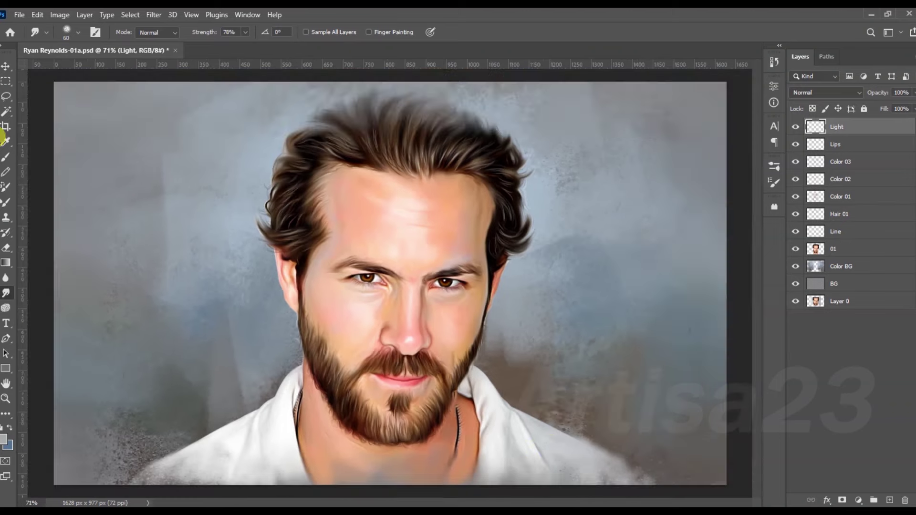
{"action": "key", "text": "b"}
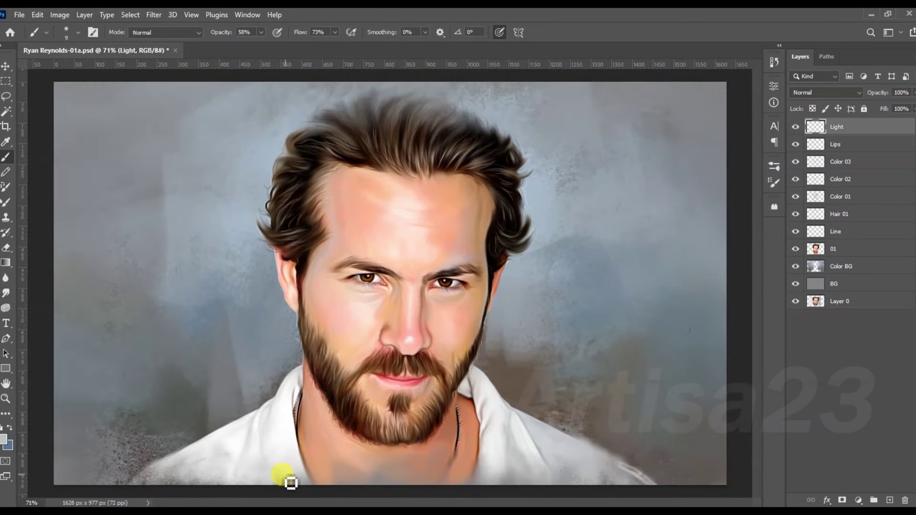
{"action": "left_click", "coordinate": [6, 293]}
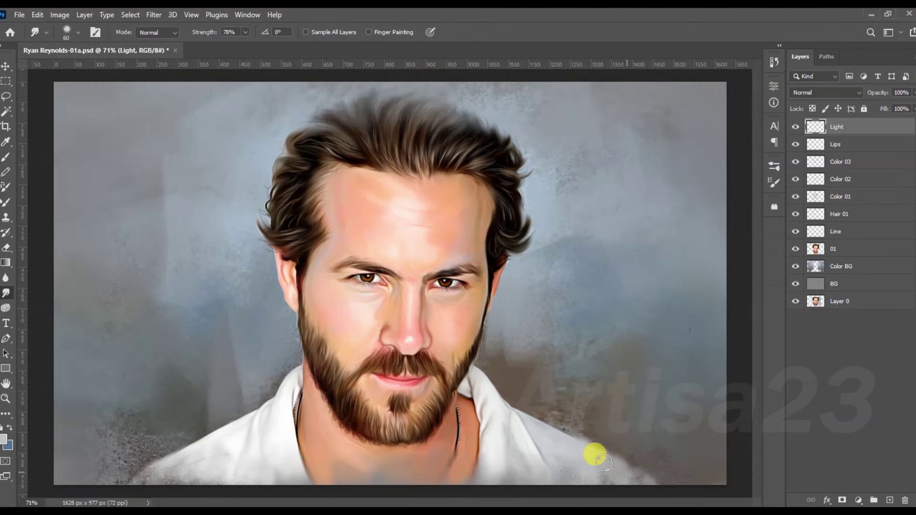
{"action": "scroll", "coordinate": [639, 477], "scroll_direction": "down", "scroll_amount": 2}
{"action": "scroll", "coordinate": [425, 329], "scroll_direction": "up", "scroll_amount": 1}
{"action": "scroll", "coordinate": [436, 346], "scroll_direction": "down", "scroll_amount": 1}
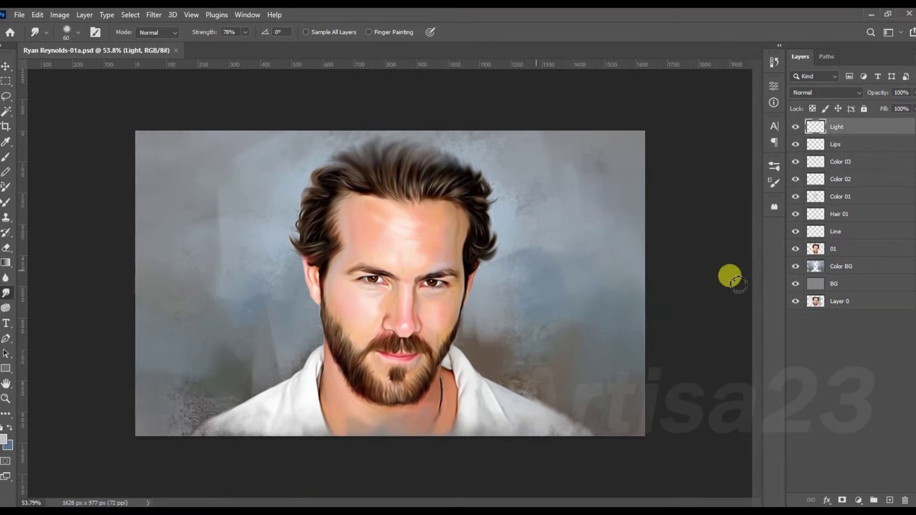
{"action": "left_click", "coordinate": [809, 126]}
{"action": "left_click", "coordinate": [838, 204], "text": "shift"}
Step: Merge the painted layers into a single layer named 01
{"action": "right_click", "coordinate": [838, 204]}
{"action": "left_click", "coordinate": [758, 353]}
{"action": "double_click", "coordinate": [847, 140]}
{"action": "key", "text": "Return"}
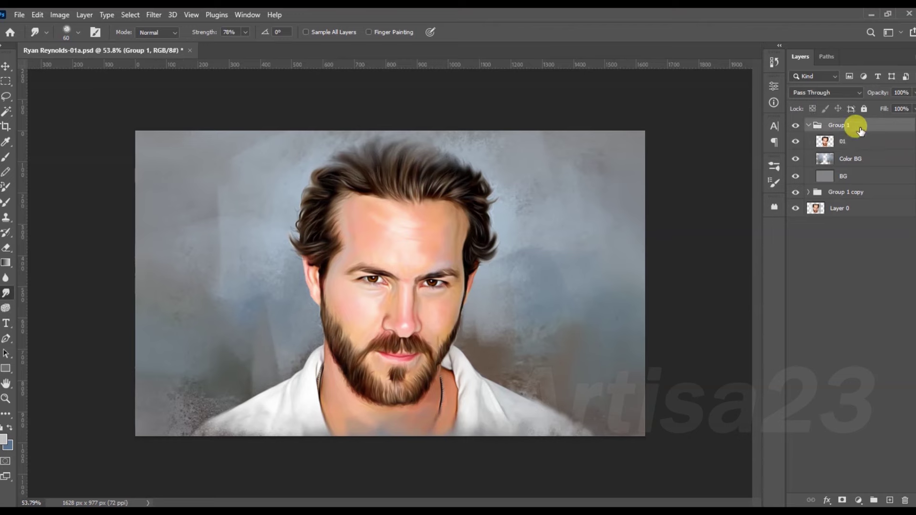
Step: Add a Levels adjustment with input levels 14 and 238
{"action": "left_click", "coordinate": [859, 500]}
{"action": "left_click", "coordinate": [851, 344]}
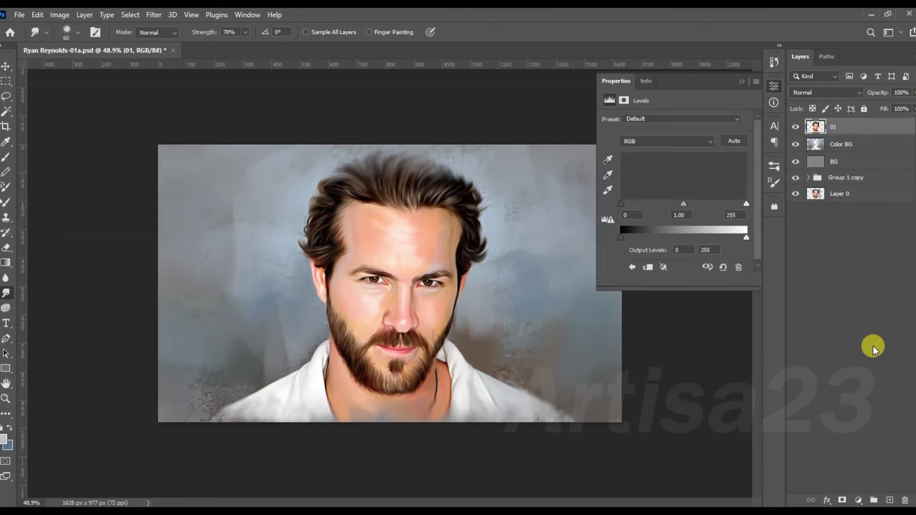
{"action": "left_click_drag", "start_coordinate": [621, 204], "coordinate": [628, 203]}
{"action": "left_click_drag", "start_coordinate": [745, 203], "coordinate": [738, 200]}
{"action": "left_click", "coordinate": [741, 81]}
Step: Add a layer mask to 01 and brush away rough hairline and jaw edges
{"action": "left_click", "coordinate": [834, 144]}
{"action": "left_click", "coordinate": [842, 500]}
{"action": "left_click", "coordinate": [6, 158]}
{"action": "scroll", "coordinate": [563, 260], "scroll_direction": "up", "scroll_amount": 2}
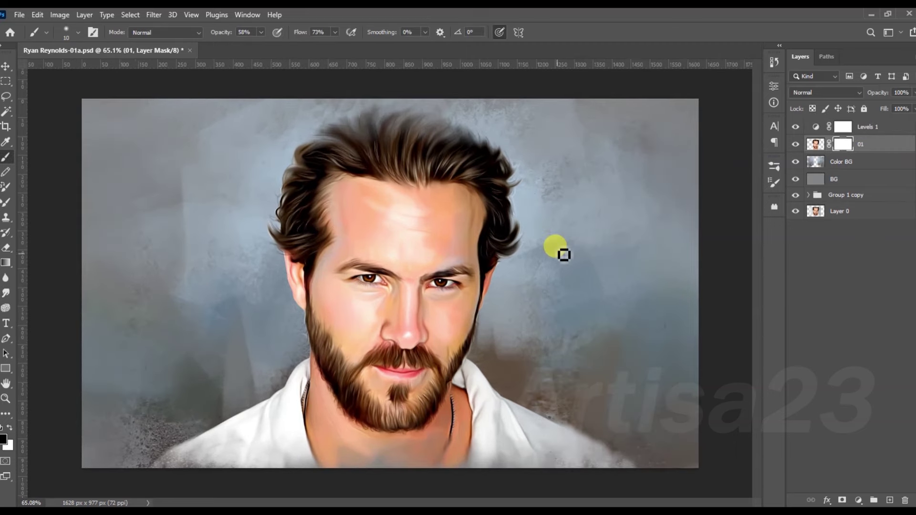
{"action": "left_click_drag", "start_coordinate": [264, 207], "coordinate": [429, 111]}
{"action": "left_click_drag", "start_coordinate": [294, 138], "coordinate": [520, 180]}
{"action": "left_click", "coordinate": [283, 332]}
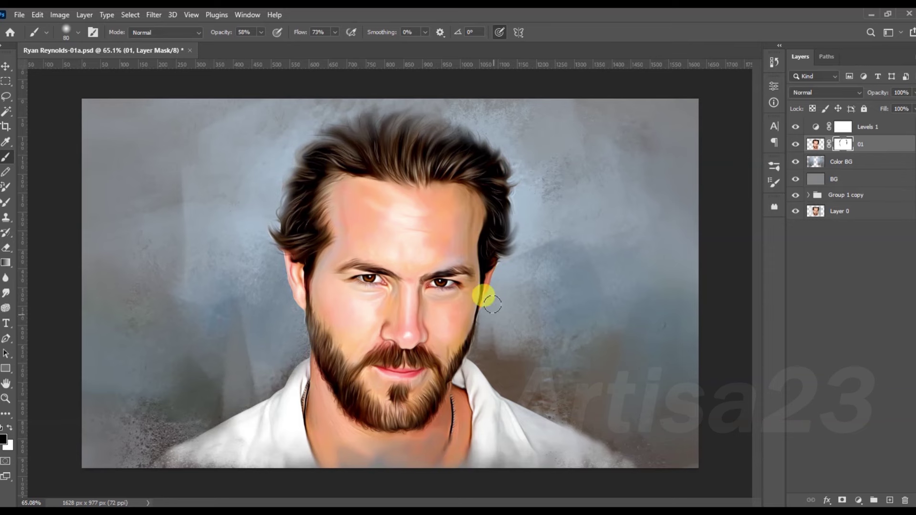
{"action": "key", "text": "v"}
{"action": "scroll", "coordinate": [527, 362], "scroll_direction": "down", "scroll_amount": 3}
{"action": "scroll", "coordinate": [572, 238], "scroll_direction": "up", "scroll_amount": 1}
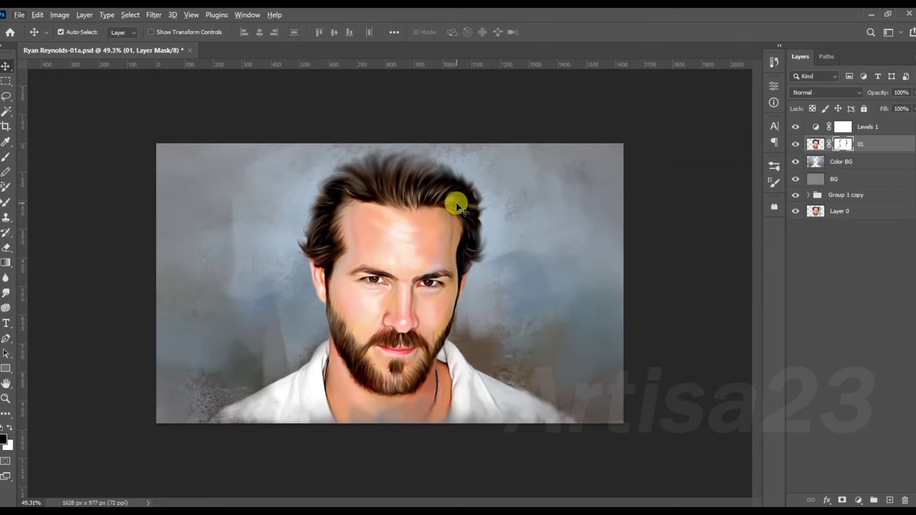
{"action": "scroll", "coordinate": [456, 206], "scroll_direction": "down", "scroll_amount": 1}
Step: Save the file over the existing portrait PSD, confirming the replacement
{"action": "left_click", "coordinate": [20, 15]}
{"action": "left_click", "coordinate": [47, 154]}
{"action": "double_click", "coordinate": [197, 109]}
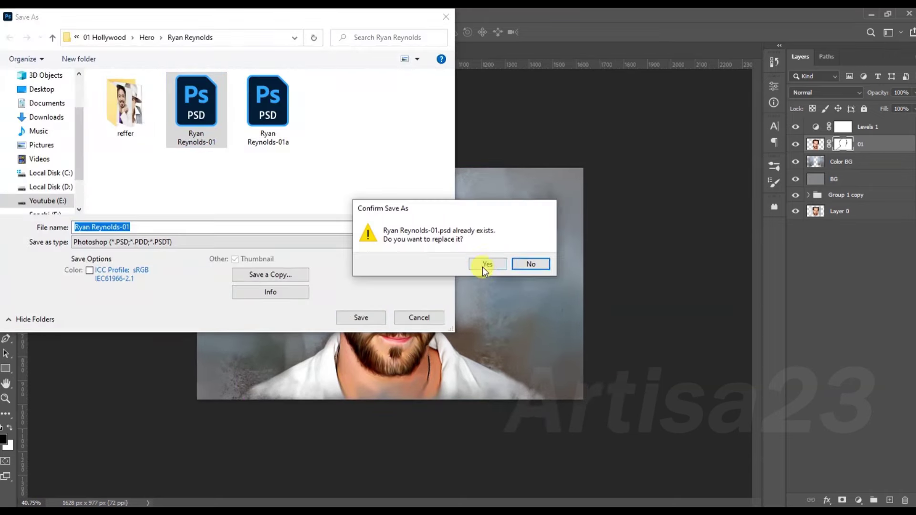
{"action": "left_click", "coordinate": [482, 267]}
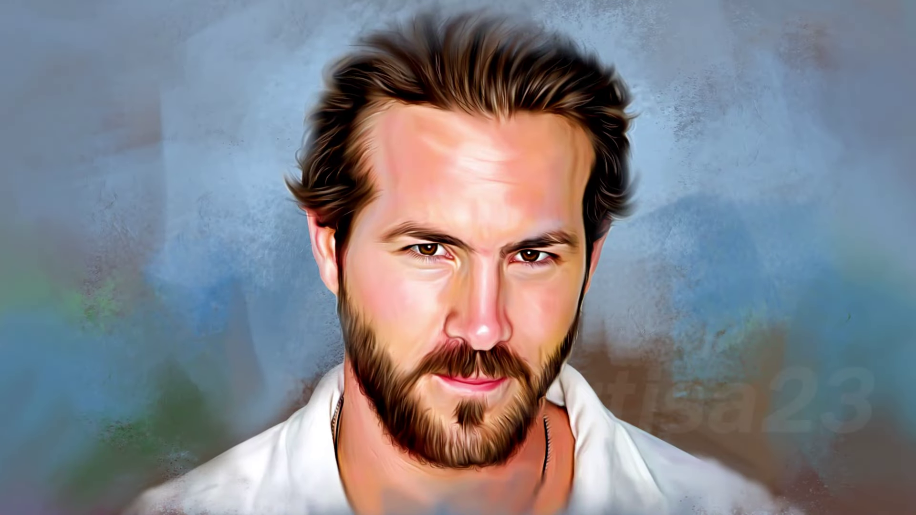